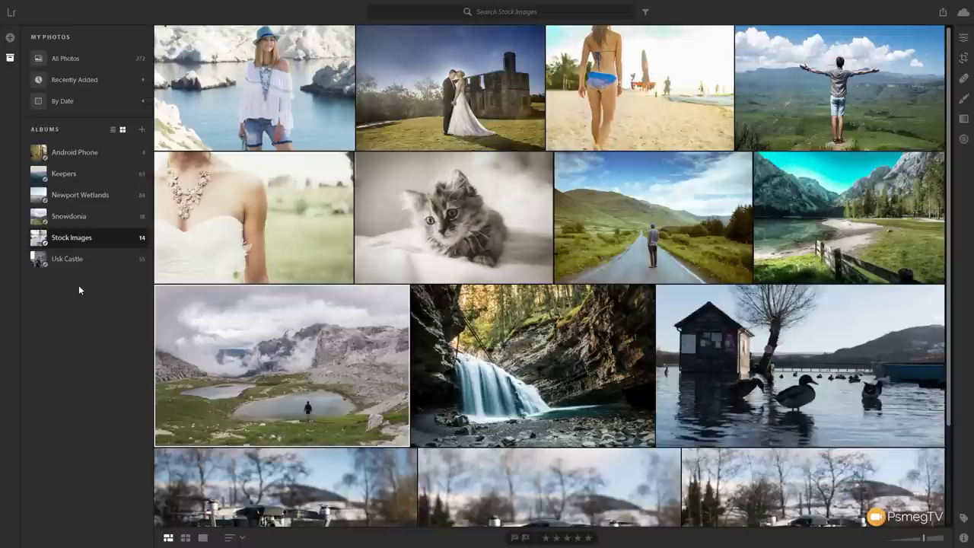
Open the mountain lake photo with the hiker from the Stock Images album in single view and hide the albums list.
{"action": "double_click", "coordinate": [261, 391]}
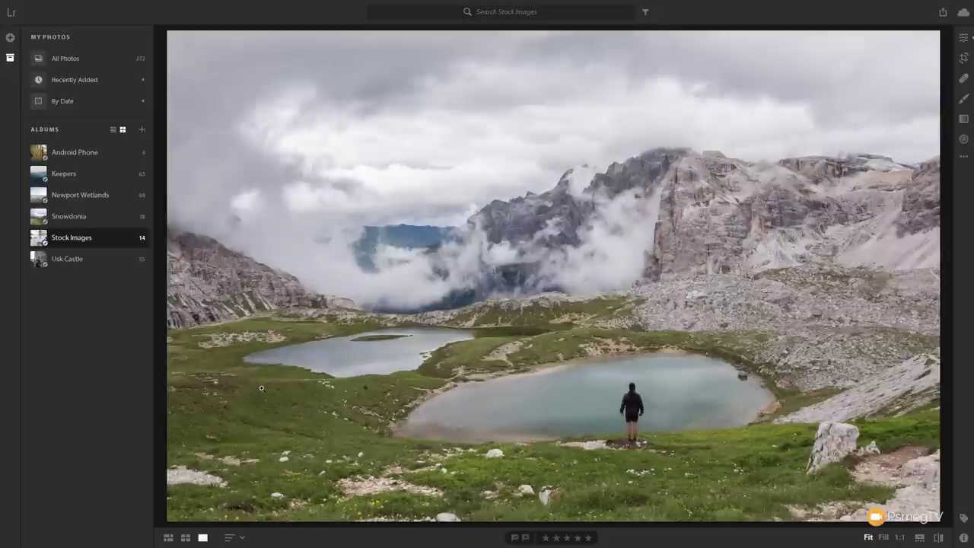
{"action": "left_click", "coordinate": [12, 62]}
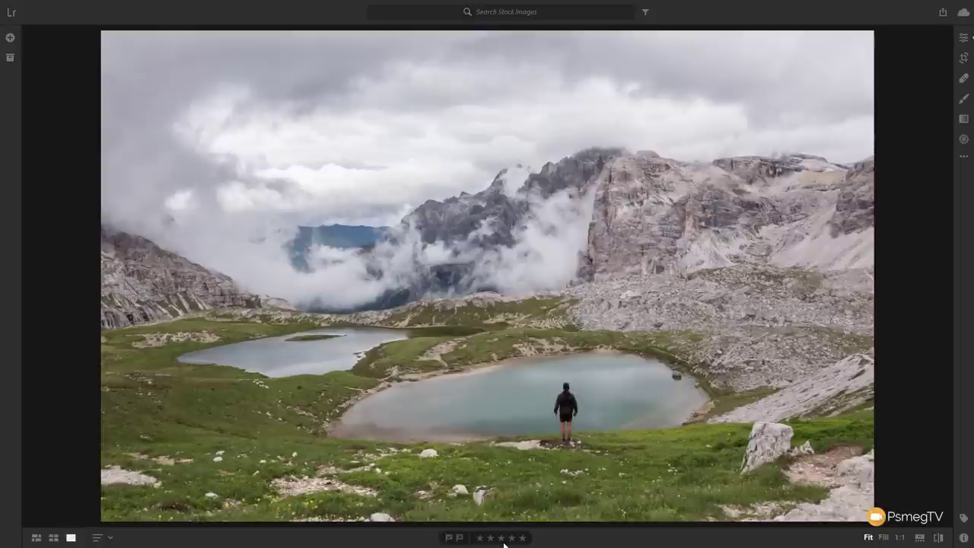
Examine the photo at Fill and 1:1 zoom, from the mountain peaks down to the hiker, and return to Fit.
{"action": "left_click", "coordinate": [884, 538]}
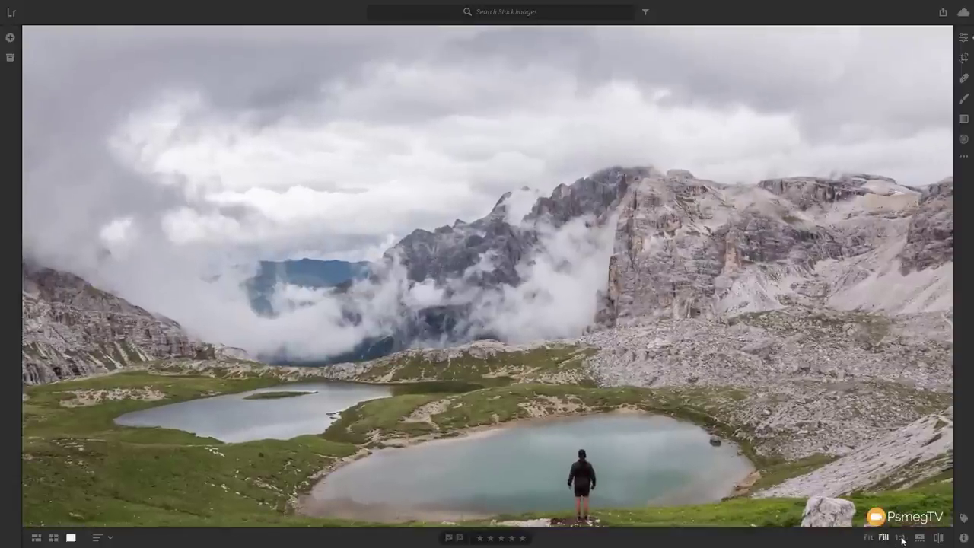
{"action": "left_click", "coordinate": [900, 538]}
{"action": "left_click_drag", "start_coordinate": [734, 443], "coordinate": [529, 246]}
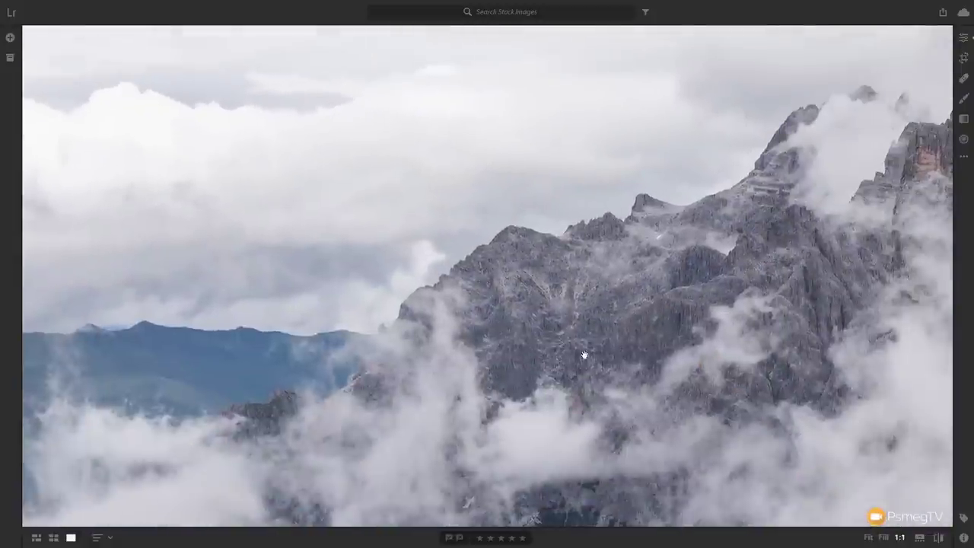
{"action": "left_click_drag", "start_coordinate": [635, 400], "coordinate": [507, 191]}
{"action": "left_click_drag", "start_coordinate": [663, 322], "coordinate": [461, 189]}
{"action": "left_click_drag", "start_coordinate": [468, 319], "coordinate": [464, 190]}
{"action": "left_click_drag", "start_coordinate": [533, 229], "coordinate": [545, 186]}
{"action": "left_click_drag", "start_coordinate": [552, 281], "coordinate": [558, 159]}
{"action": "mouse_move", "coordinate": [564, 354]}
{"action": "left_mouse_down"}
{"action": "mouse_move", "coordinate": [564, 266]}
{"action": "mouse_move", "coordinate": [496, 250]}
{"action": "left_mouse_up"}
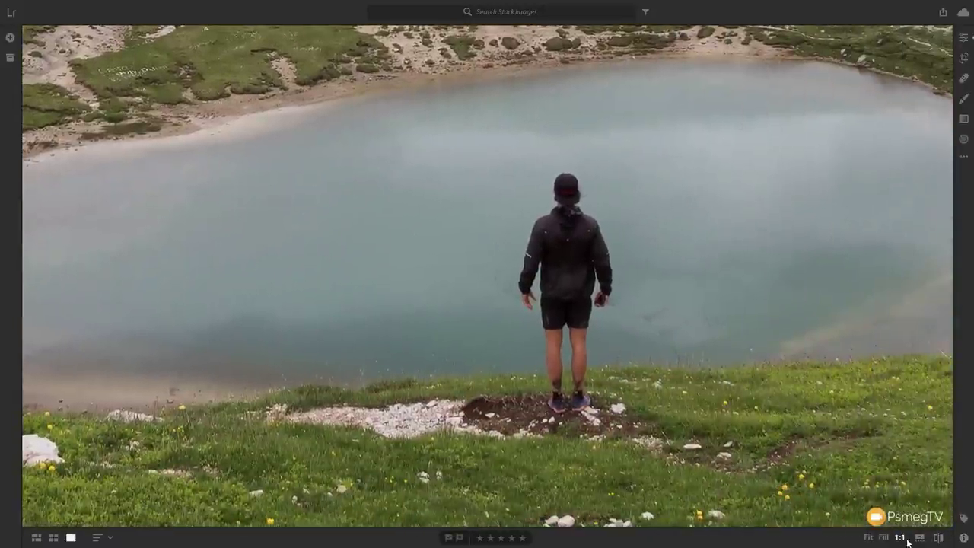
{"action": "left_click", "coordinate": [868, 537]}
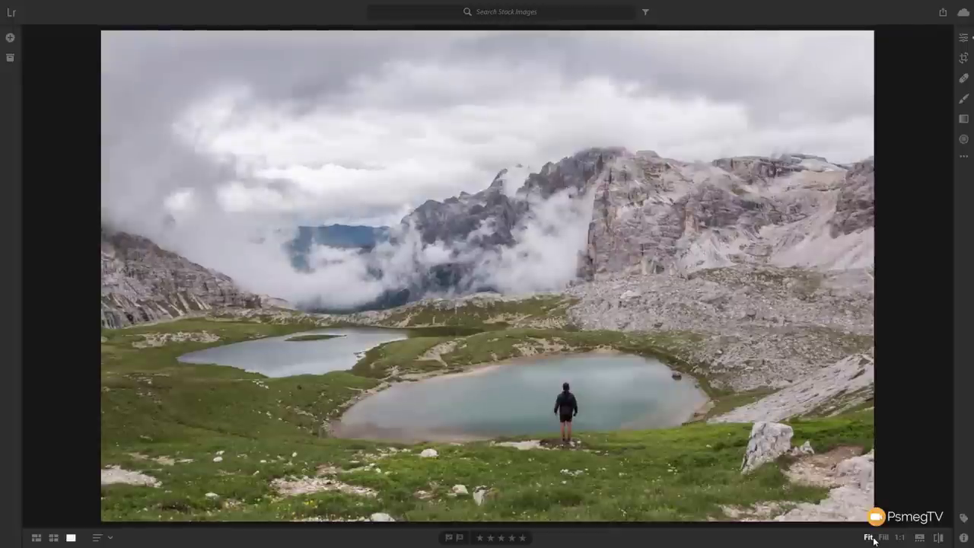
Show the filmstrip of album photos, browse along it and back, and hide it again.
{"action": "left_click", "coordinate": [920, 539]}
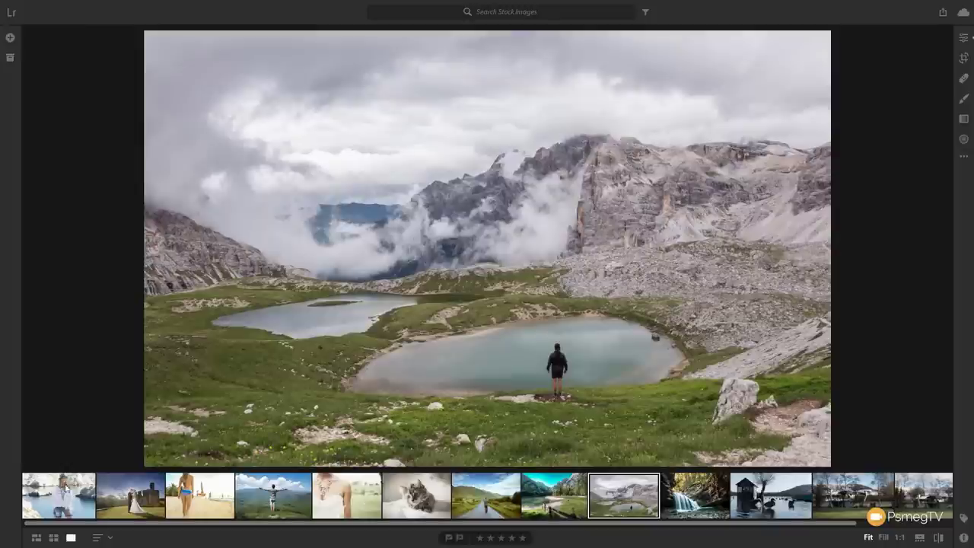
{"action": "left_click_drag", "start_coordinate": [141, 525], "coordinate": [226, 525]}
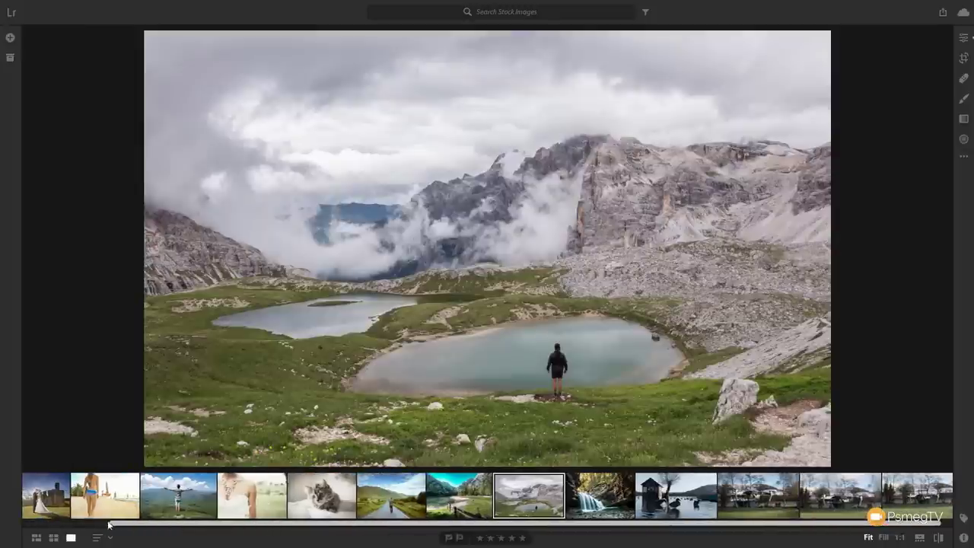
{"action": "left_click_drag", "start_coordinate": [114, 526], "coordinate": [30, 525]}
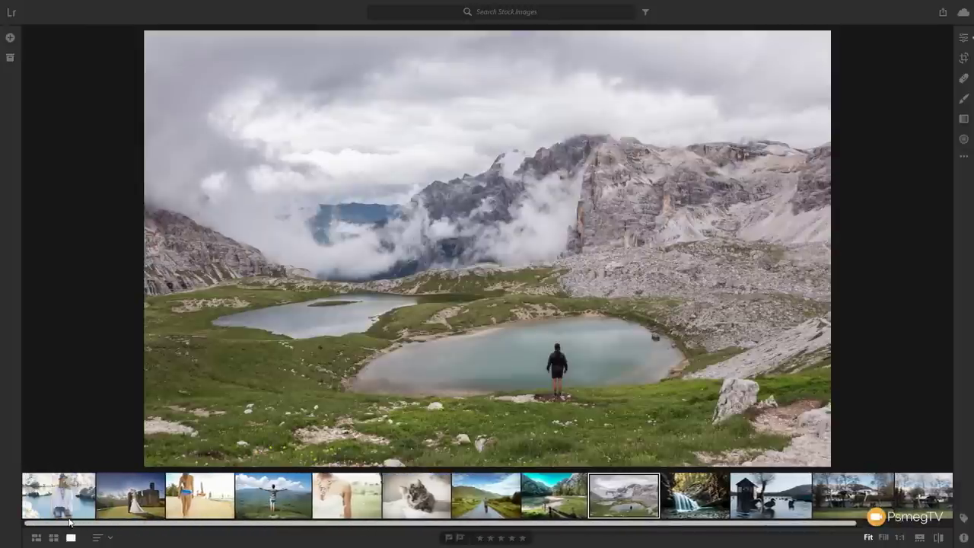
{"action": "left_click", "coordinate": [920, 538]}
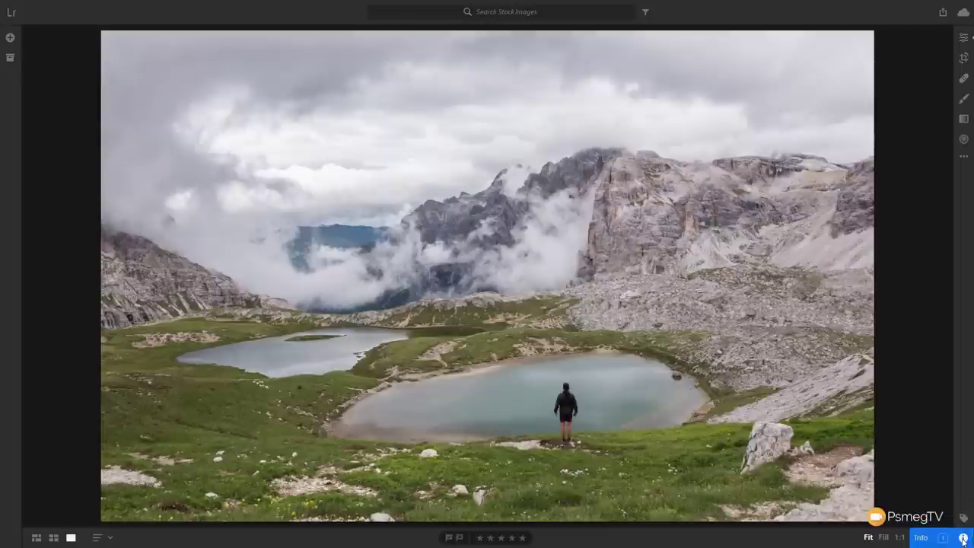
Review the photo's information and camera metadata, close it and dismiss the Edit Date & Time tip.
{"action": "left_click", "coordinate": [964, 539]}
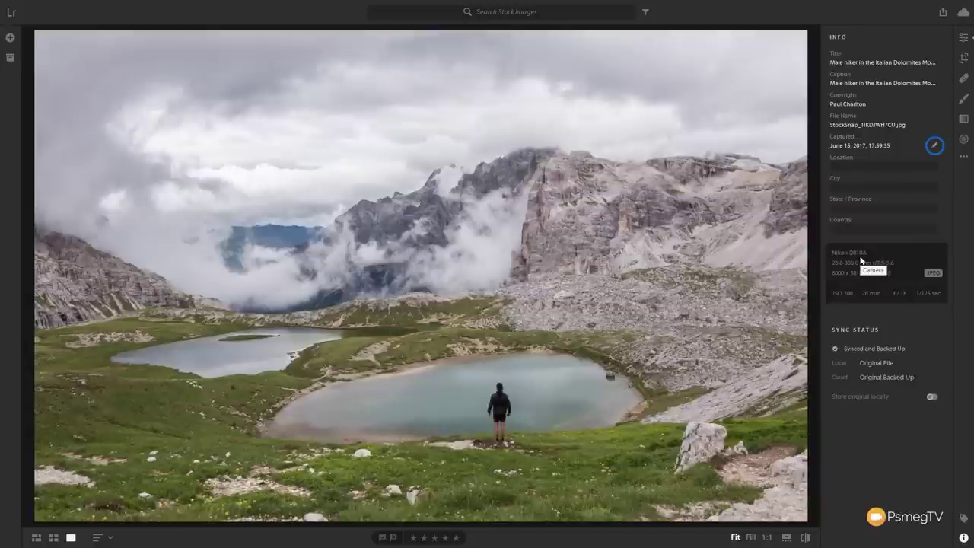
{"action": "left_click", "coordinate": [964, 539]}
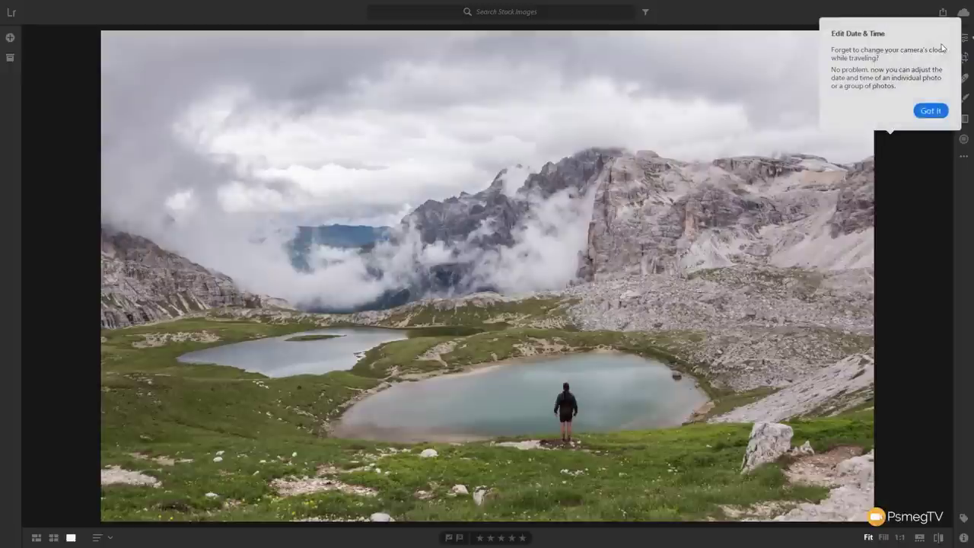
{"action": "left_click", "coordinate": [930, 111]}
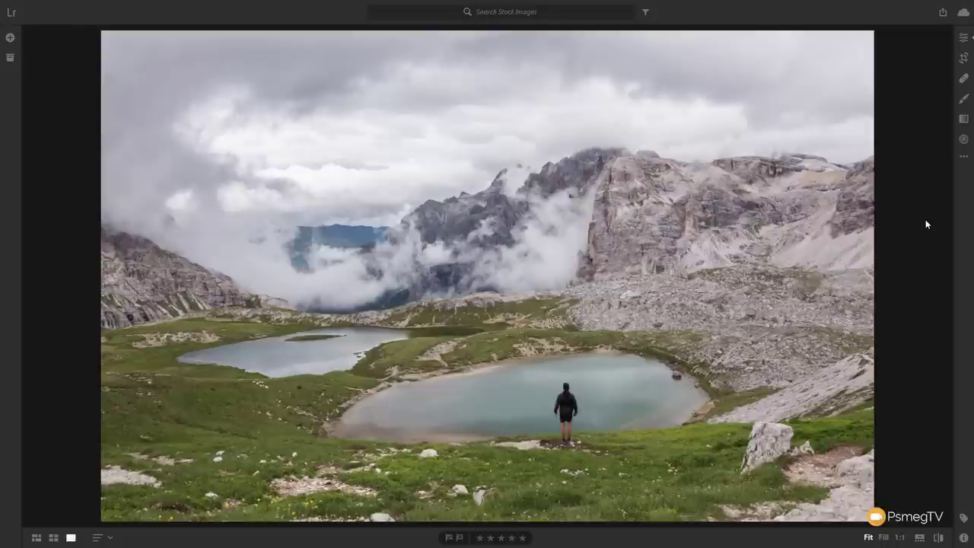
Show the edit controls with the Light section expanded and the tone curve displayed.
{"action": "left_click", "coordinate": [963, 38]}
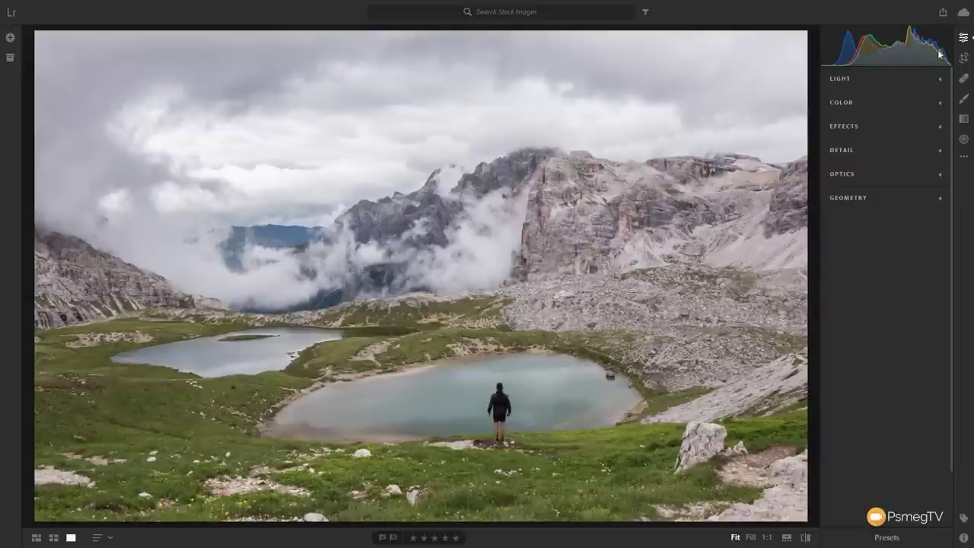
{"action": "left_click", "coordinate": [897, 77]}
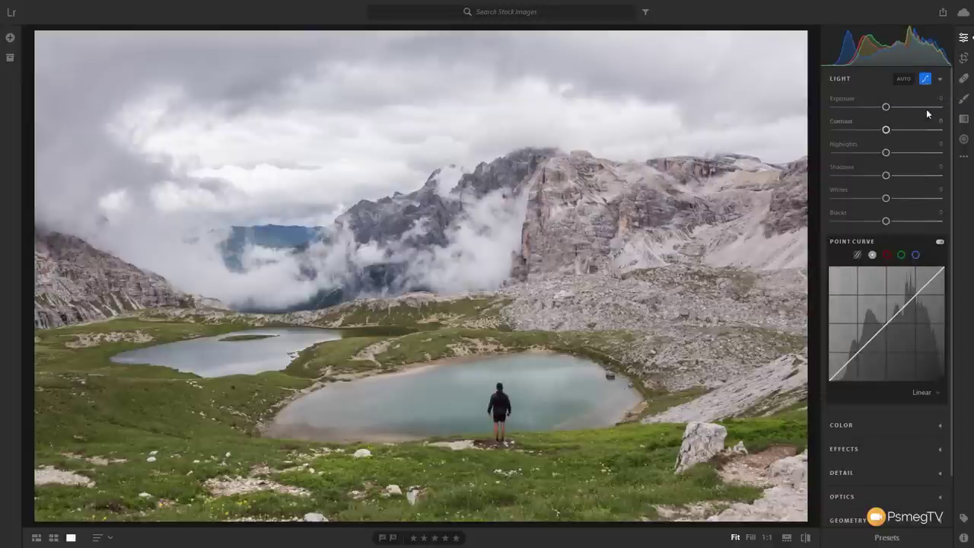
{"action": "left_click", "coordinate": [926, 80]}
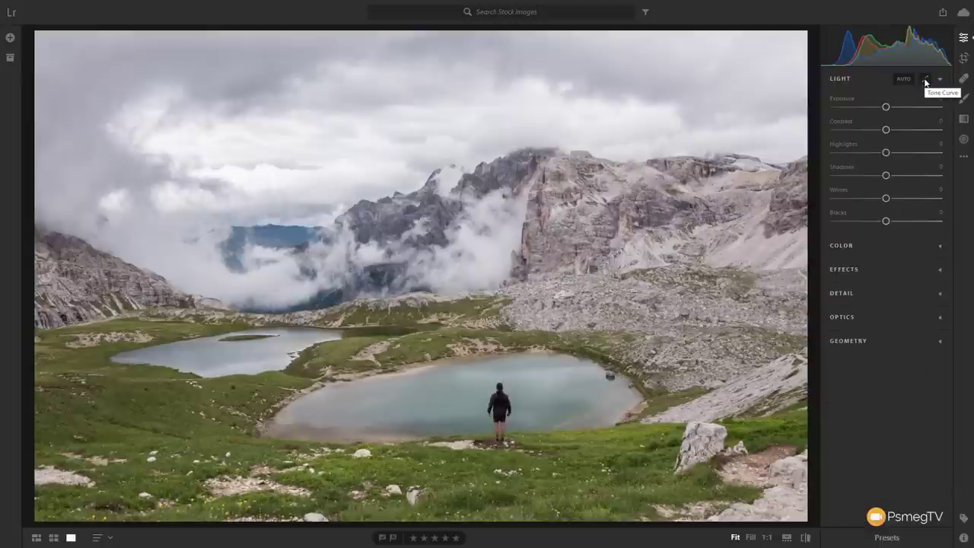
{"action": "left_click", "coordinate": [926, 80]}
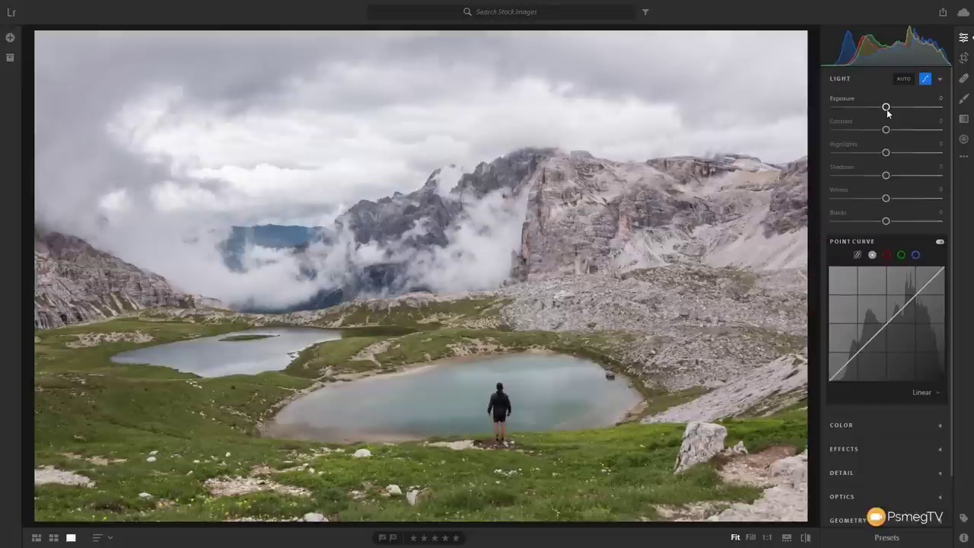
Try the photo's Exposure at -0.88, +0.39 and +1.00, and reset it to its default.
{"action": "left_click_drag", "start_coordinate": [887, 113], "coordinate": [877, 112]}
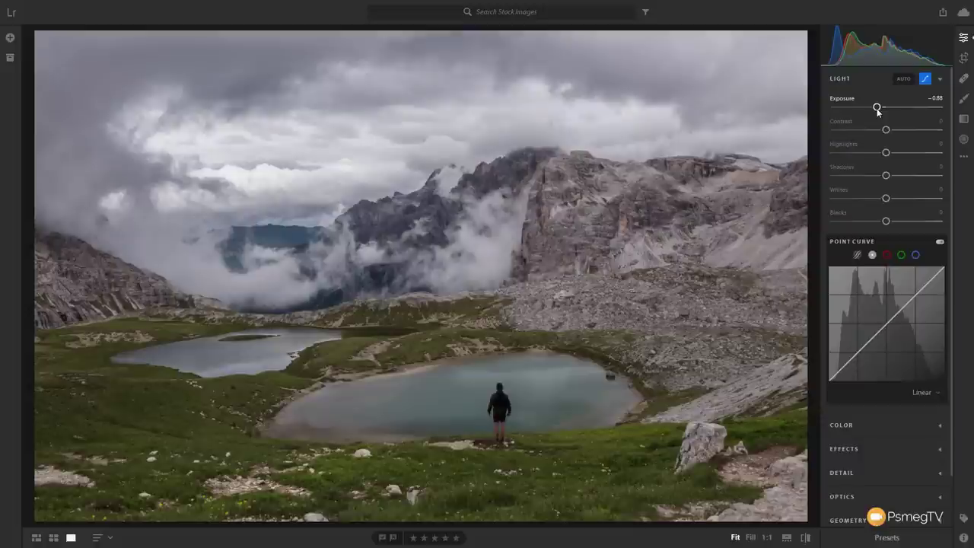
{"action": "left_click_drag", "start_coordinate": [878, 109], "coordinate": [891, 111]}
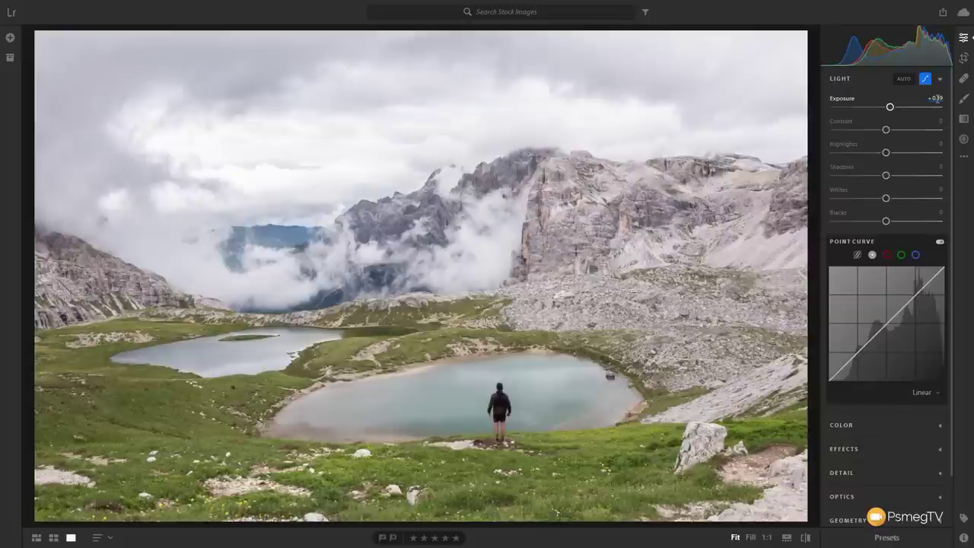
{"action": "left_click", "coordinate": [937, 99]}
{"action": "type", "text": "1.0"}
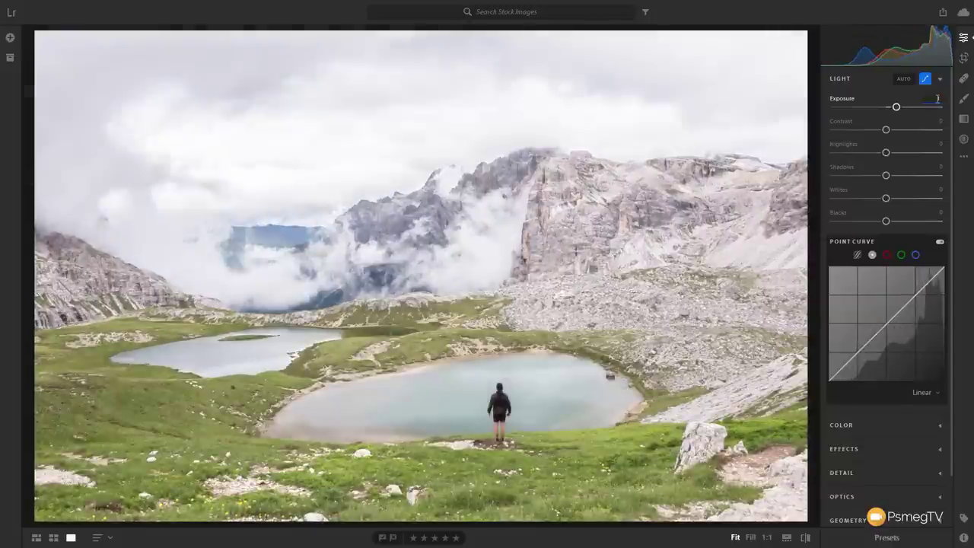
{"action": "key", "text": "Return"}
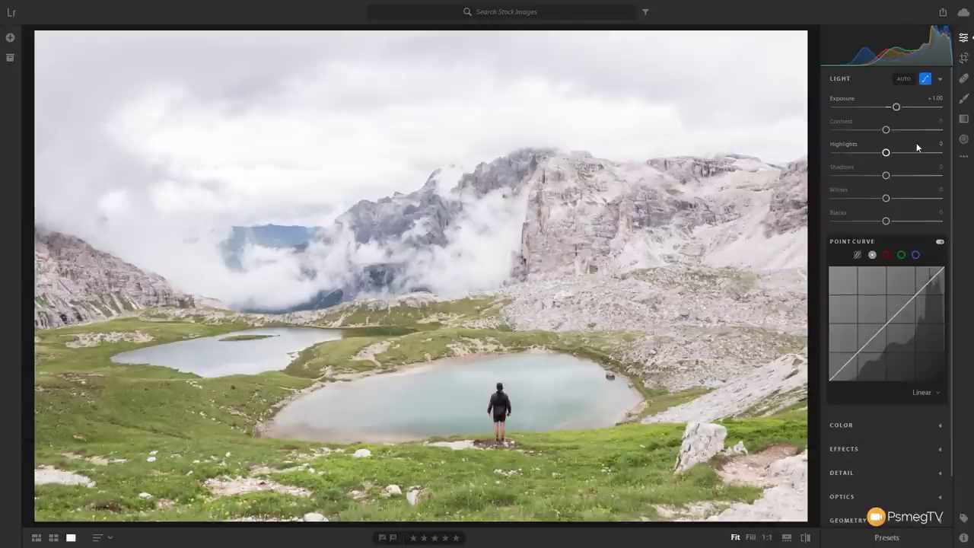
{"action": "double_click", "coordinate": [898, 108]}
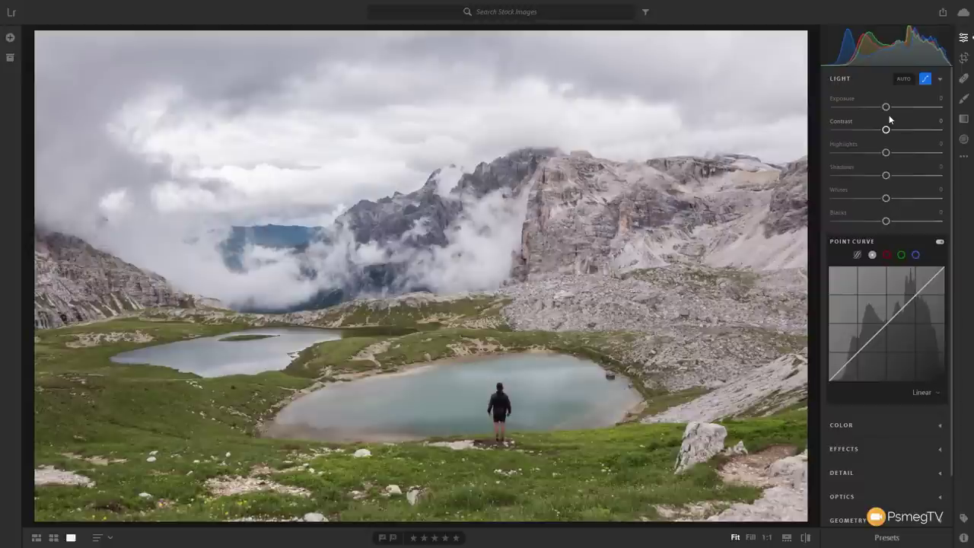
Try the automatic light adjustment and a Contrast of +79, resetting each one.
{"action": "left_click", "coordinate": [903, 79]}
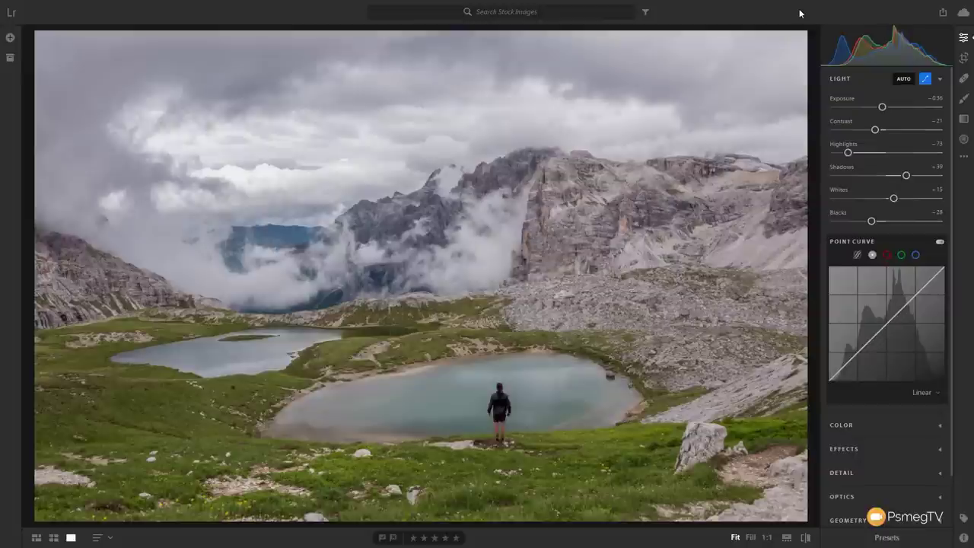
{"action": "key", "text": "shift+r"}
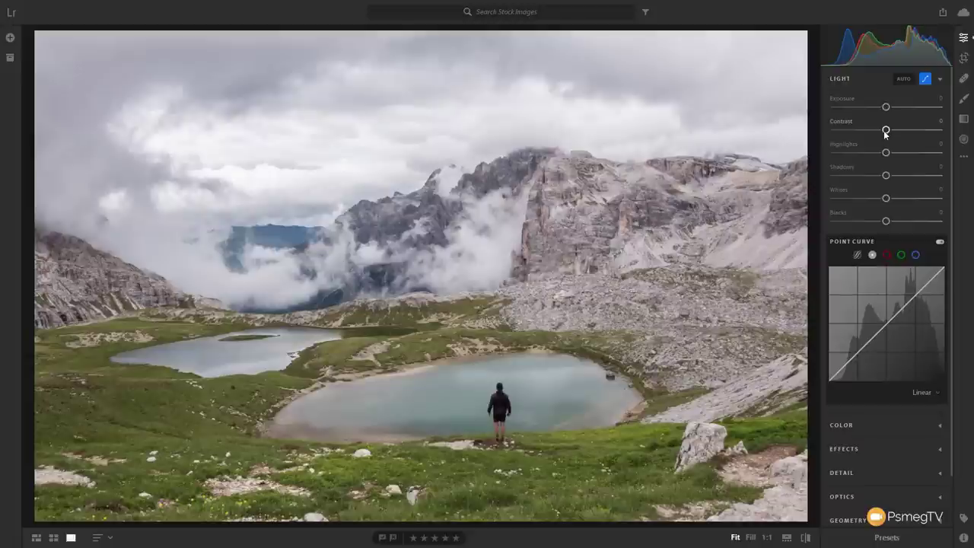
{"action": "left_click_drag", "start_coordinate": [886, 131], "coordinate": [927, 131]}
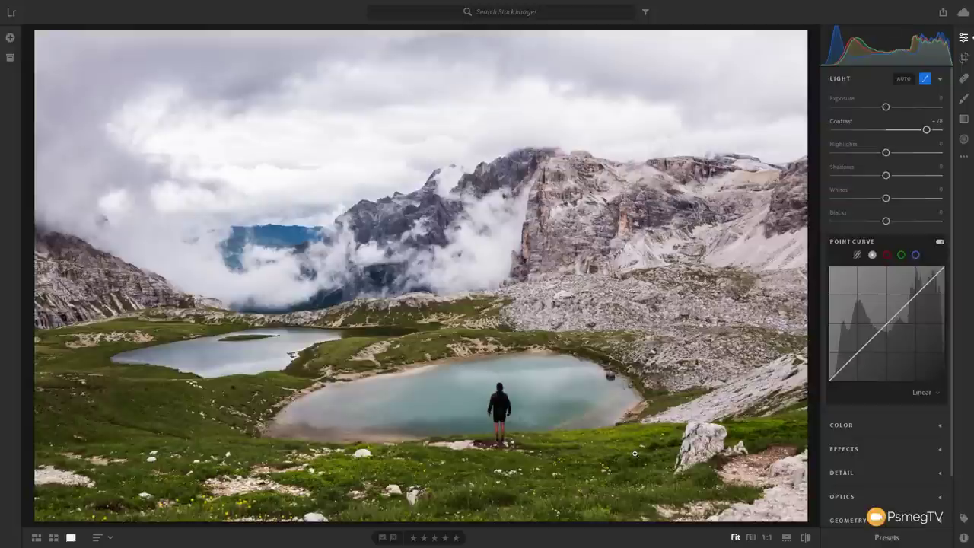
{"action": "double_click", "coordinate": [925, 130]}
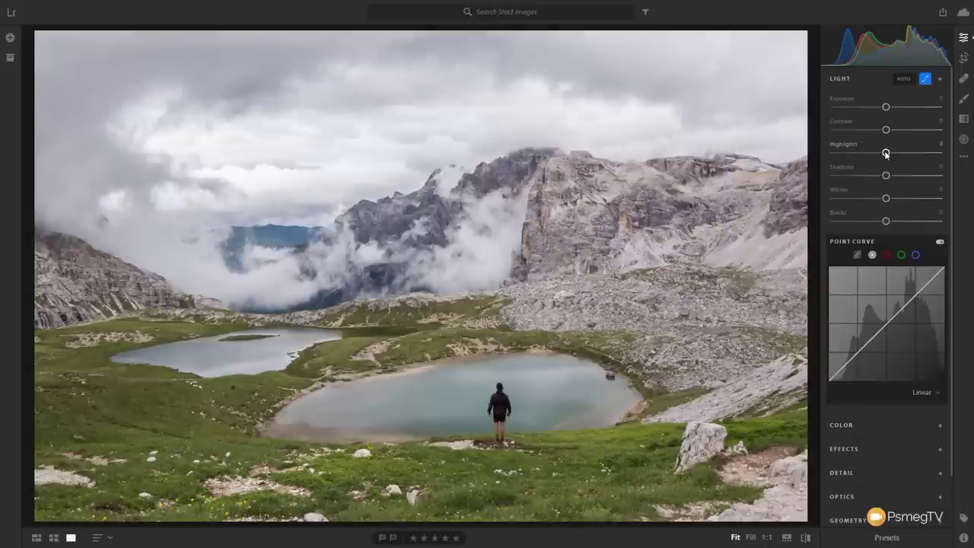
Try the Highlights at -41 and at +100, and reset them to their default.
{"action": "left_click_drag", "start_coordinate": [886, 153], "coordinate": [864, 153]}
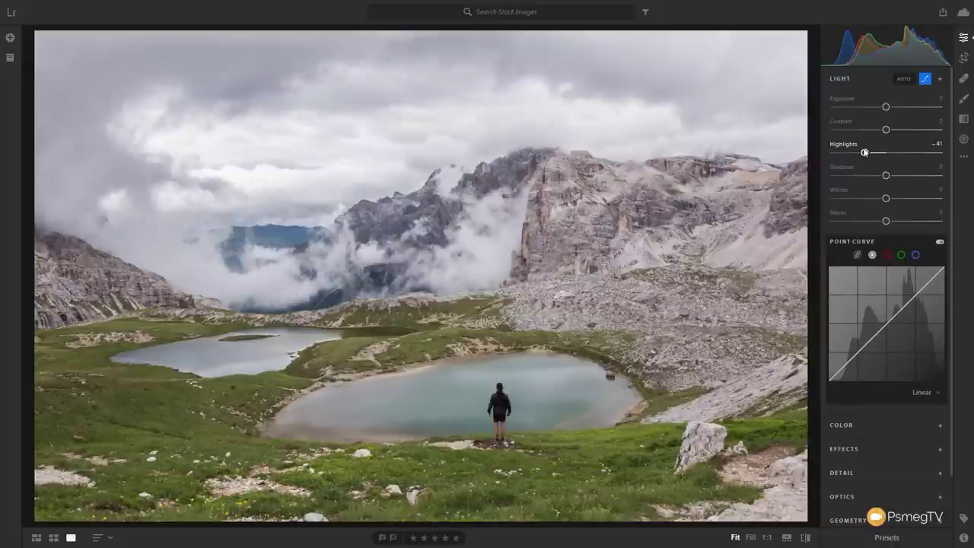
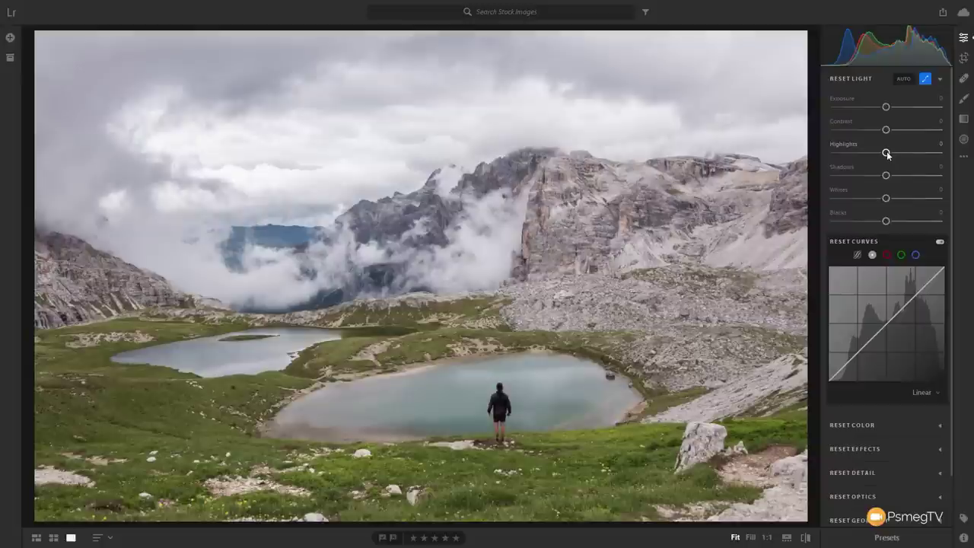
{"action": "left_click_drag", "start_coordinate": [887, 154], "coordinate": [948, 150]}
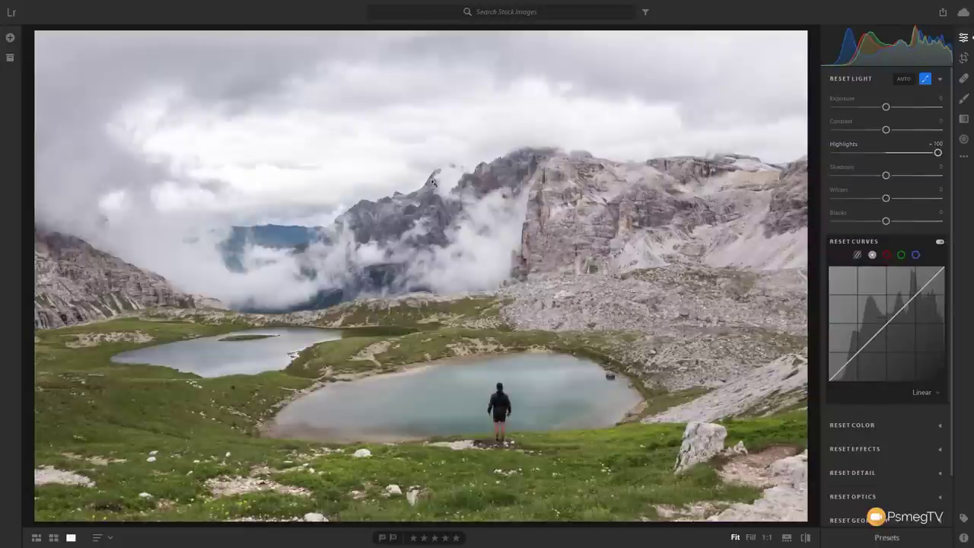
{"action": "key", "text": "alt"}
{"action": "double_click", "coordinate": [917, 152]}
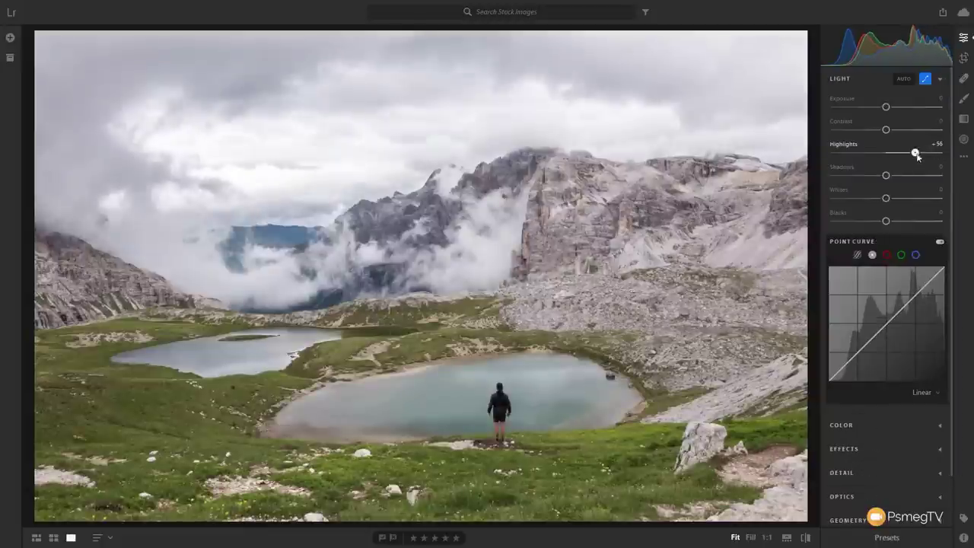
Set the Whites to +29, using the clipping preview to check the bright clouds.
{"action": "key", "text": "alt"}
{"action": "left_click_drag", "start_coordinate": [886, 199], "coordinate": [907, 201]}
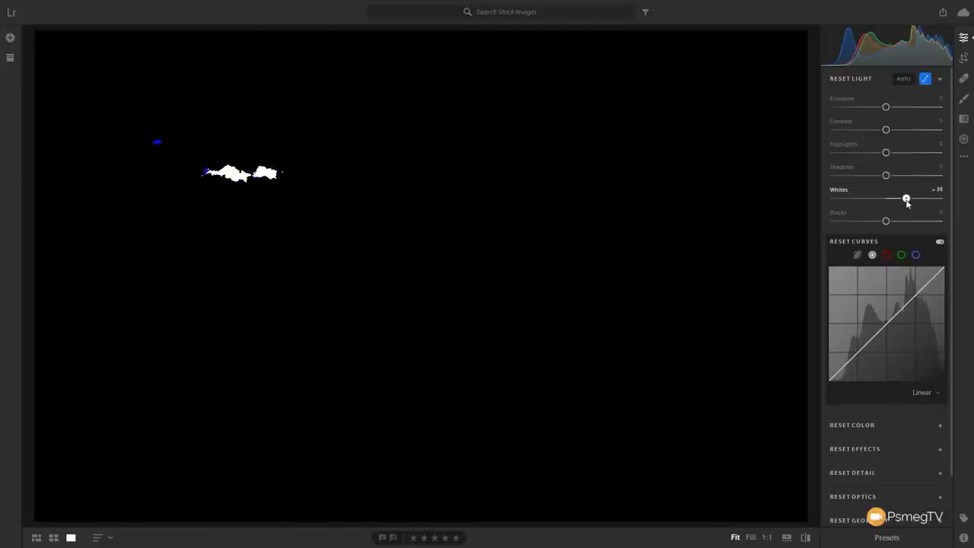
{"action": "left_click_drag", "start_coordinate": [907, 202], "coordinate": [917, 201]}
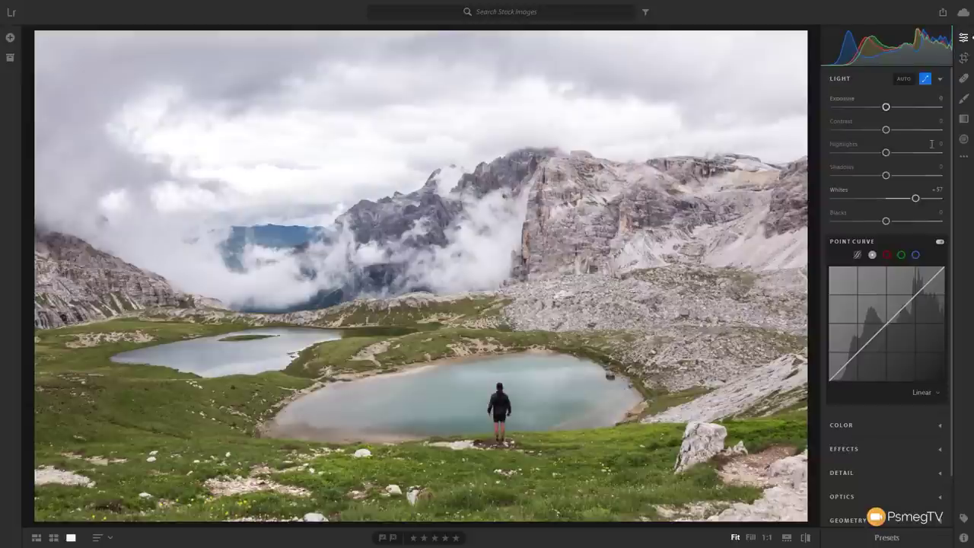
{"action": "left_click_drag", "start_coordinate": [917, 202], "coordinate": [903, 203]}
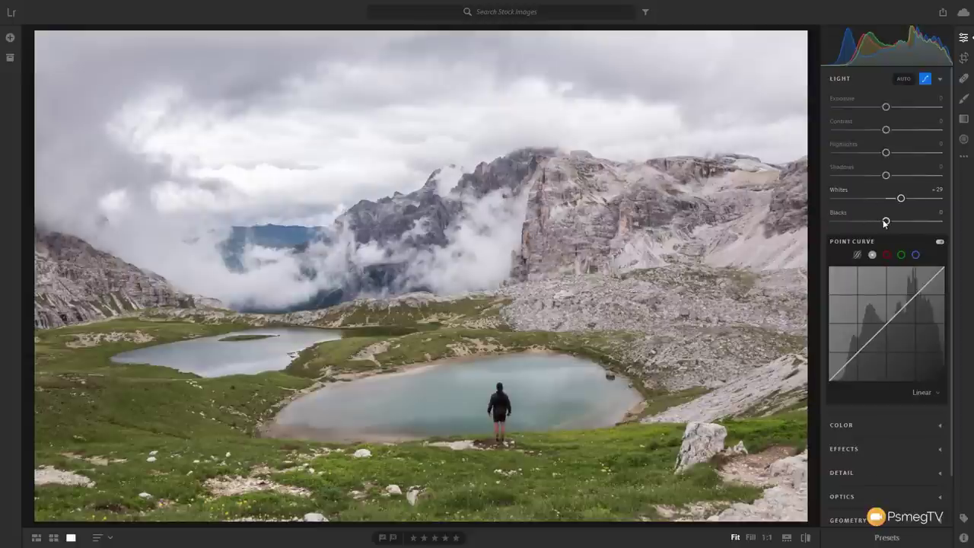
Try the Blacks at -100 and return them to 0.
{"action": "left_click_drag", "start_coordinate": [886, 222], "coordinate": [834, 222]}
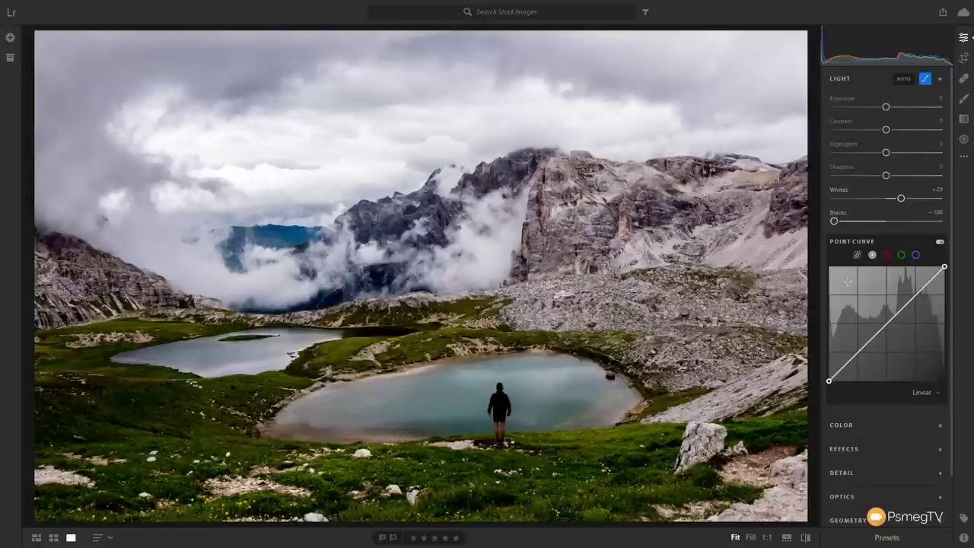
{"action": "left_click_drag", "start_coordinate": [834, 221], "coordinate": [886, 222]}
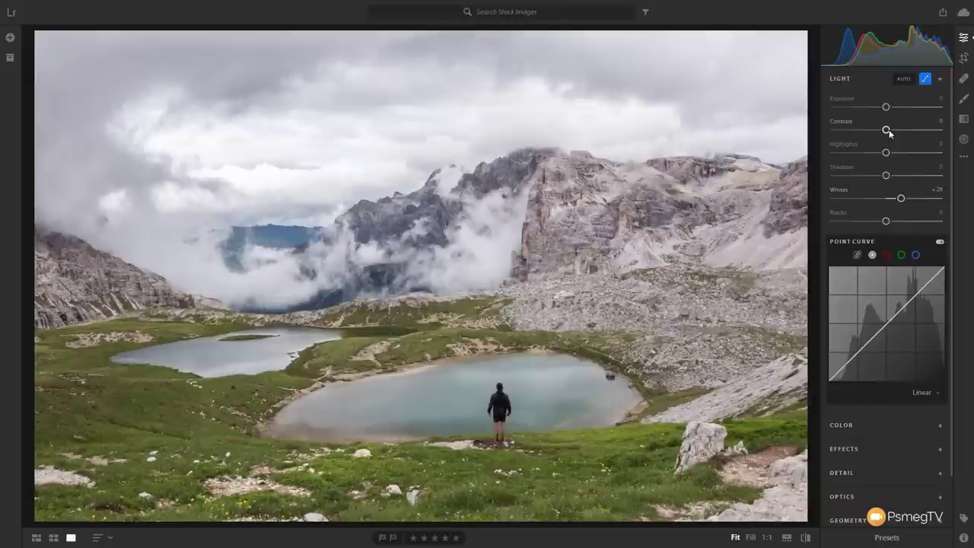
Set the Exposure to -0.15, the Contrast to +26 and the Whites to +39, checking the whites with the clipping preview.
{"action": "left_click_drag", "start_coordinate": [893, 129], "coordinate": [885, 107]}
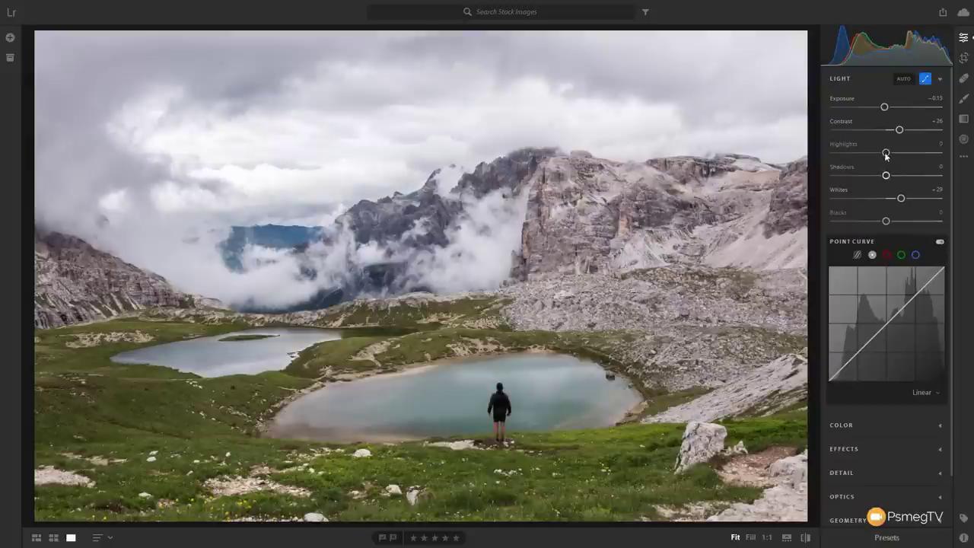
{"action": "left_click_drag", "start_coordinate": [903, 199], "coordinate": [911, 199]}
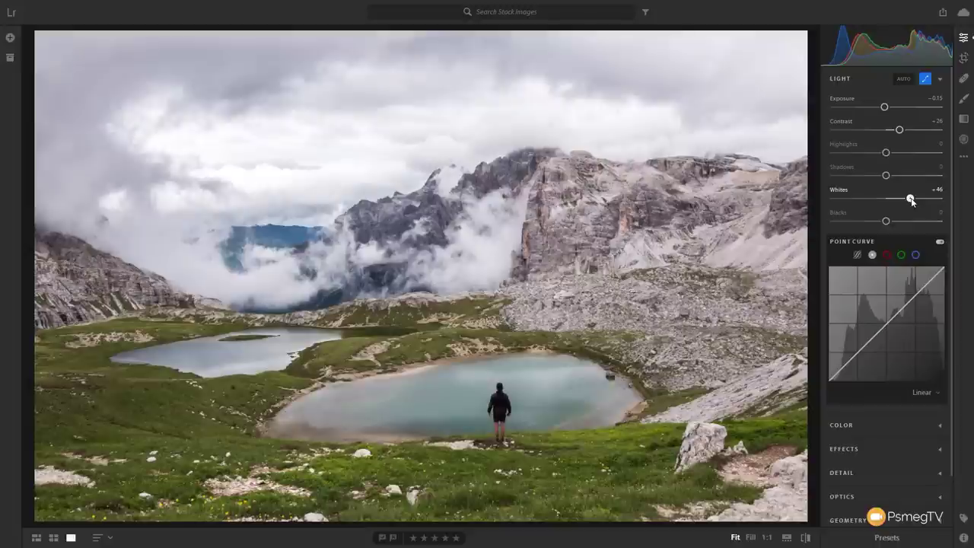
{"action": "key", "text": "alt"}
{"action": "left_click_drag", "start_coordinate": [912, 199], "coordinate": [907, 200]}
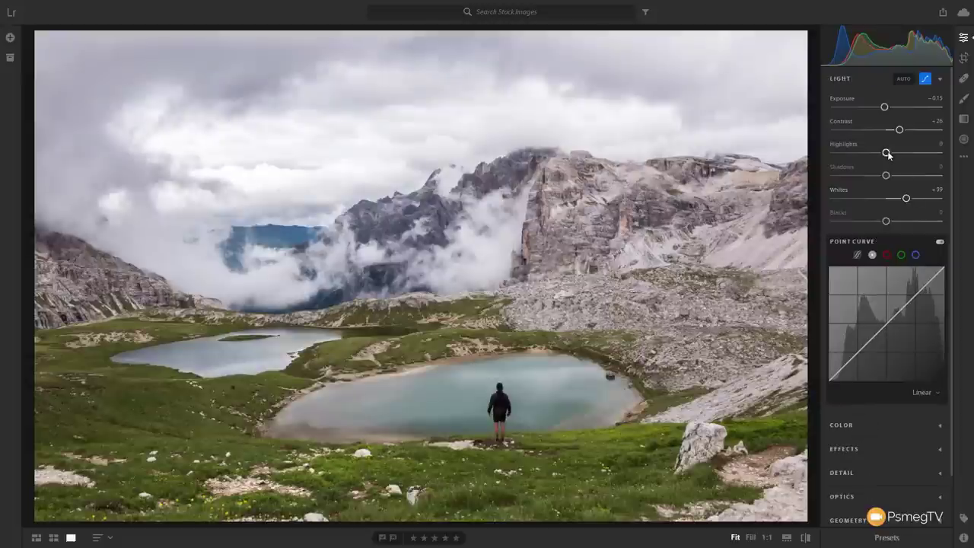
Set the Highlights to -62 and compare the edited photo with the original.
{"action": "key", "text": "alt"}
{"action": "left_click_drag", "start_coordinate": [888, 153], "coordinate": [854, 153]}
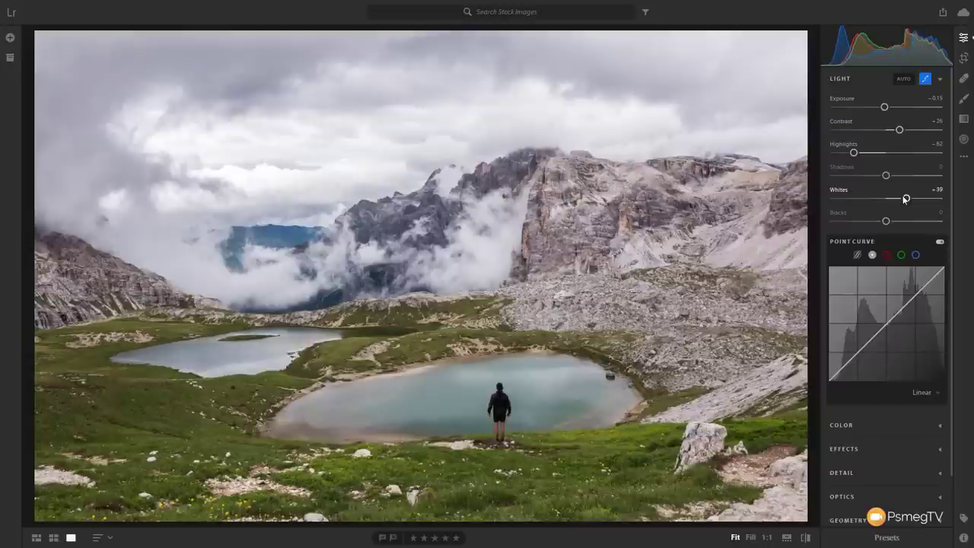
{"action": "key", "text": "backslash"}
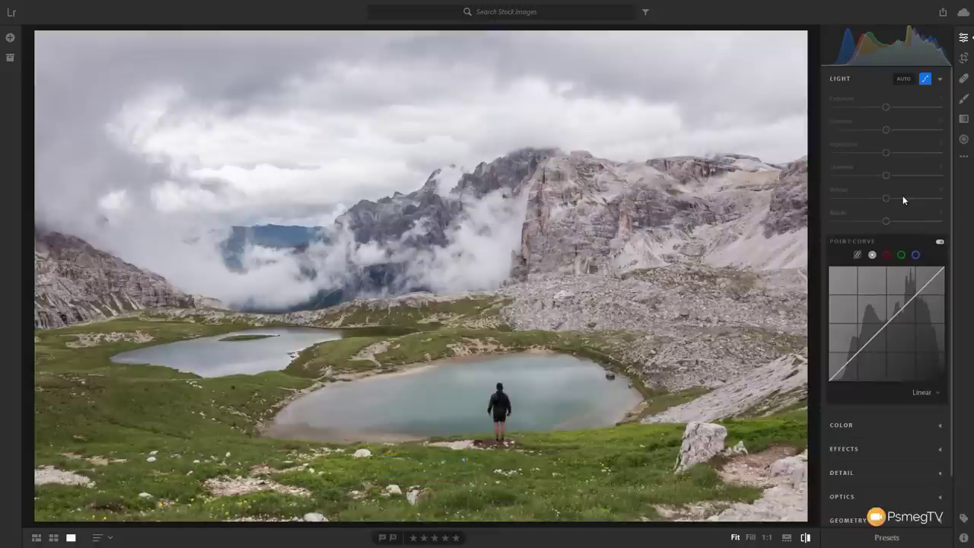
{"action": "key", "text": "backslash"}
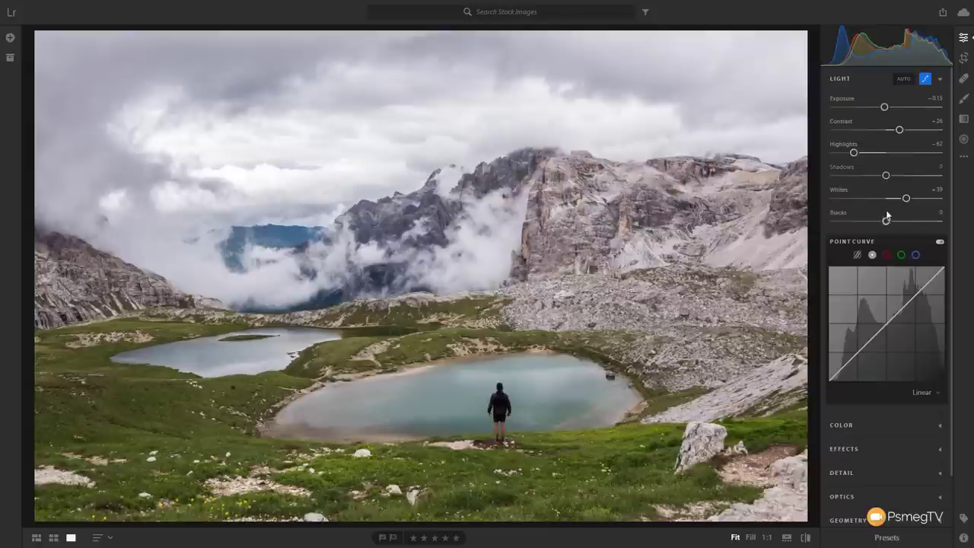
Set the Blacks to -20 and the Shadows to +19, using the clipping preview.
{"action": "left_click_drag", "start_coordinate": [886, 222], "coordinate": [877, 223]}
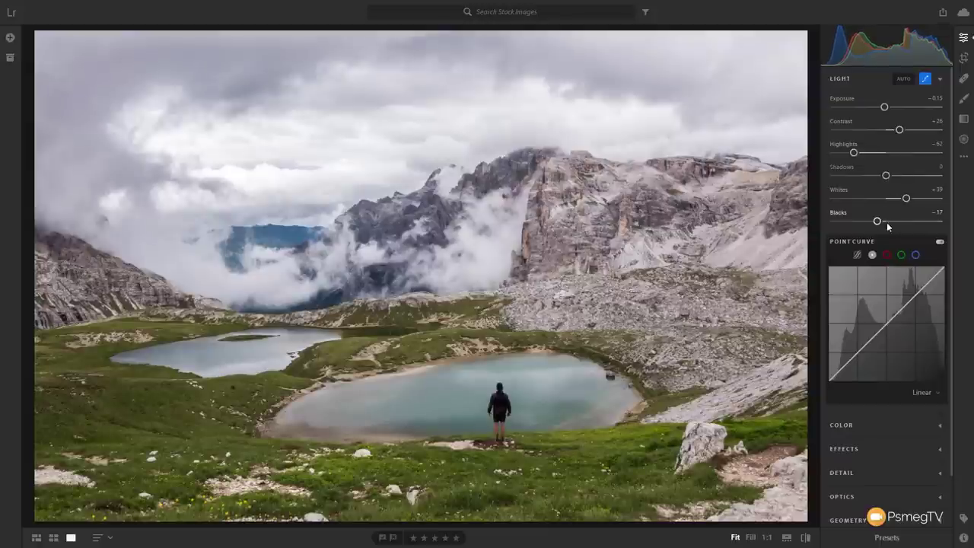
{"action": "left_click_drag", "start_coordinate": [877, 220], "coordinate": [876, 221], "text": "alt"}
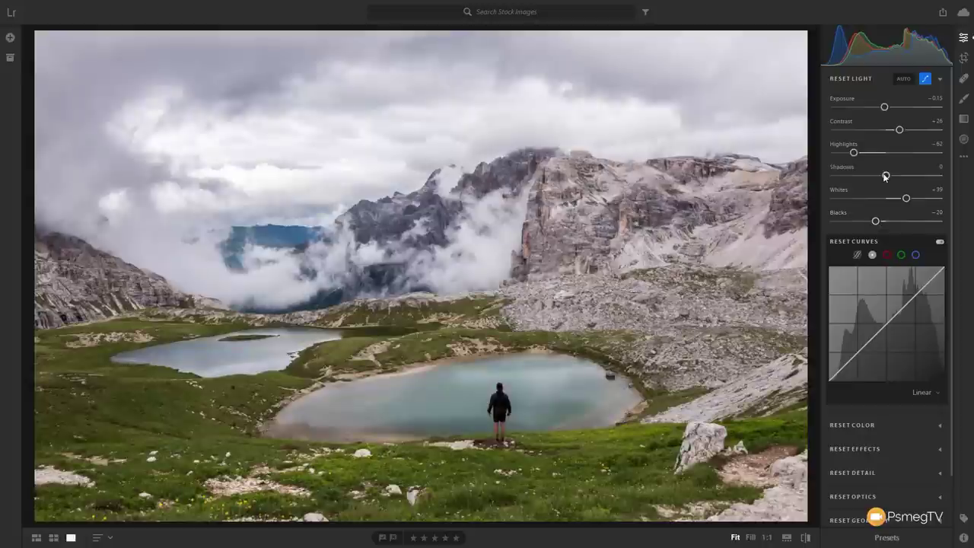
{"action": "left_click_drag", "start_coordinate": [886, 175], "coordinate": [896, 178], "text": "alt"}
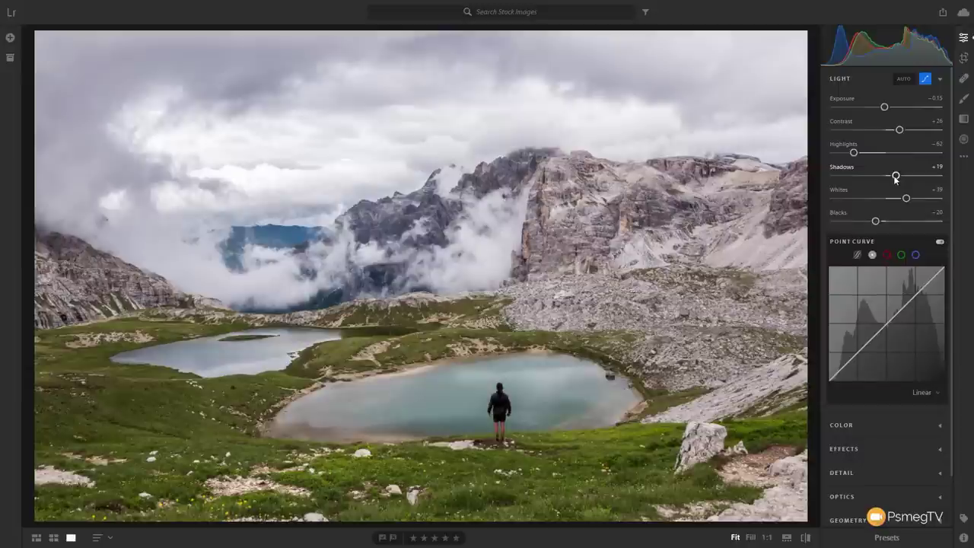
Try an S-shaped parametric tone curve with Darks at -46 and Lights at +24, and reset all its regions.
{"action": "left_click", "coordinate": [857, 254]}
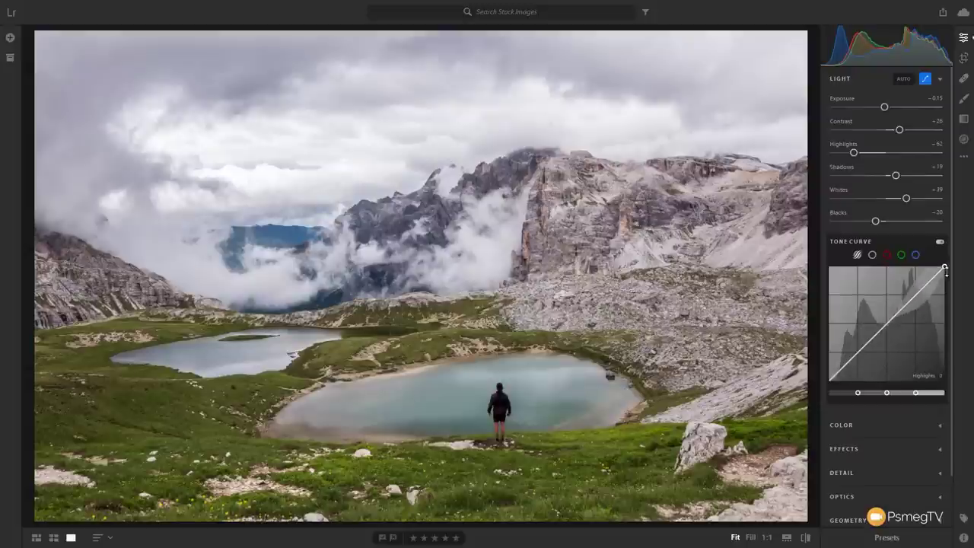
{"action": "left_click", "coordinate": [887, 322]}
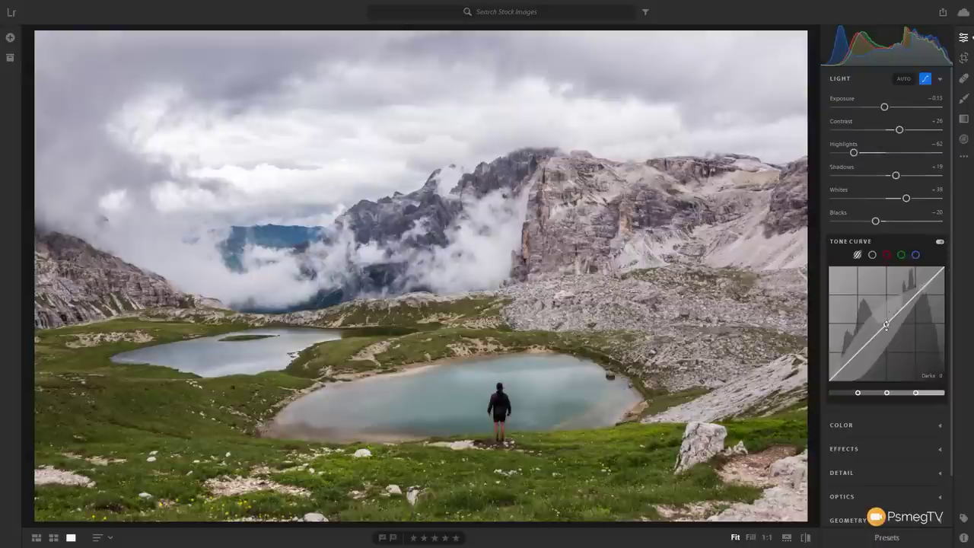
{"action": "mouse_move", "coordinate": [886, 324]}
{"action": "left_mouse_down"}
{"action": "mouse_move", "coordinate": [886, 333]}
{"action": "mouse_move", "coordinate": [892, 324]}
{"action": "left_mouse_up"}
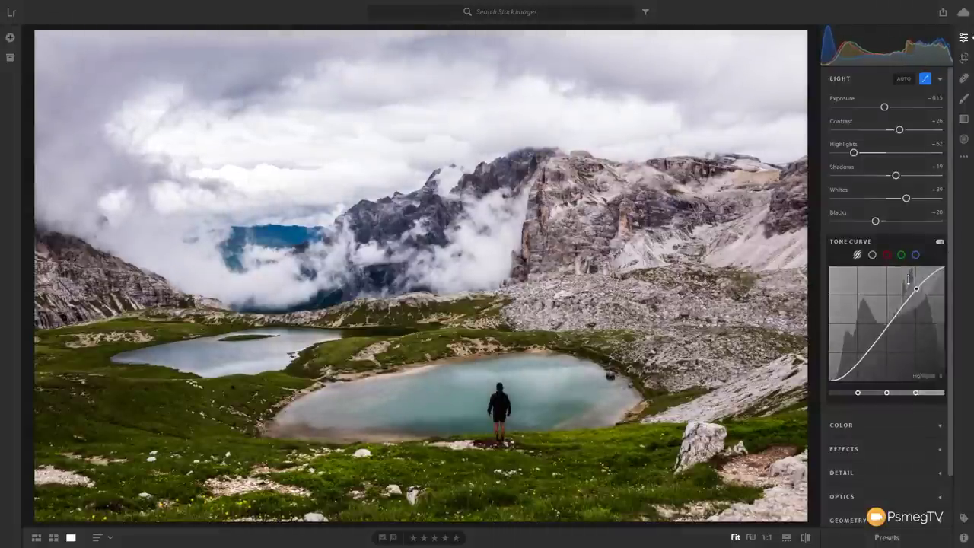
{"action": "left_click_drag", "start_coordinate": [899, 319], "coordinate": [899, 300]}
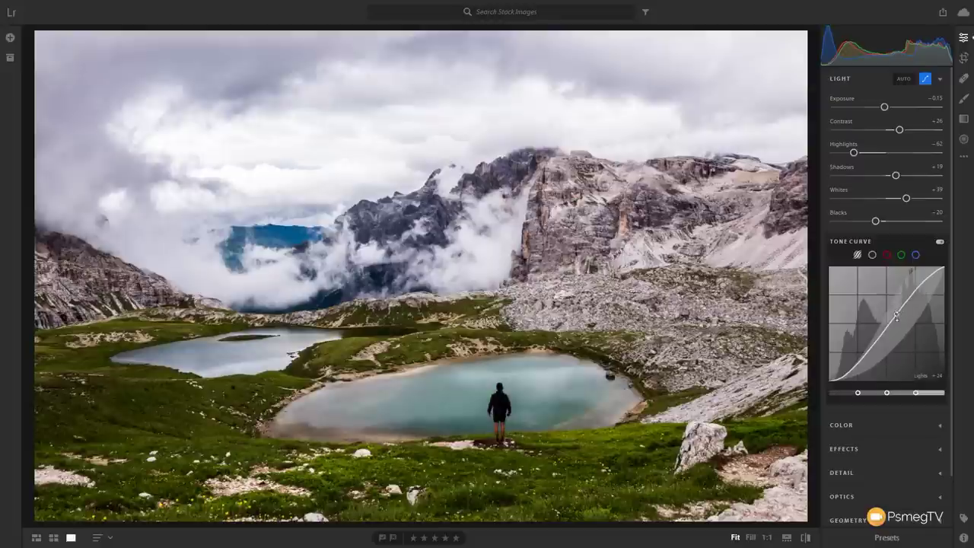
{"action": "left_click_drag", "start_coordinate": [887, 314], "coordinate": [883, 324]}
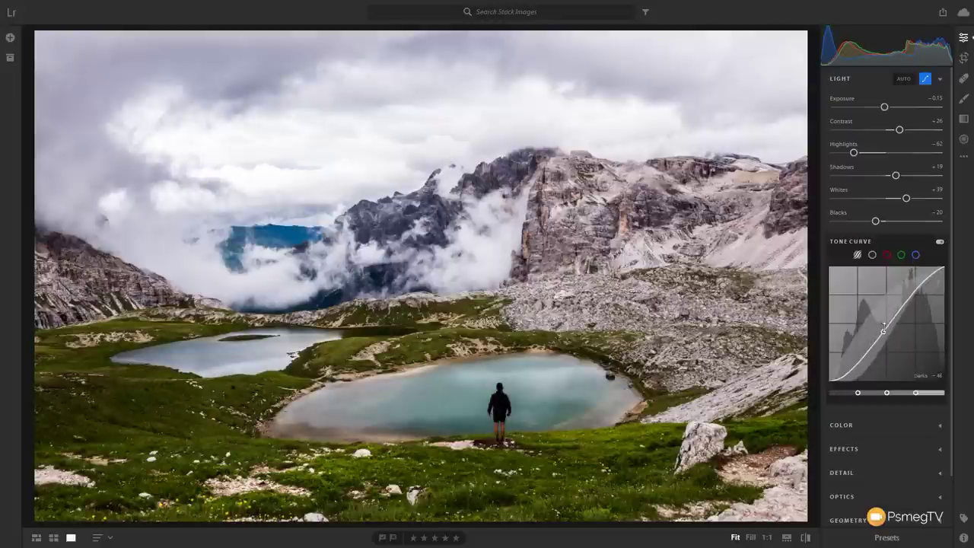
{"action": "double_click", "coordinate": [888, 325]}
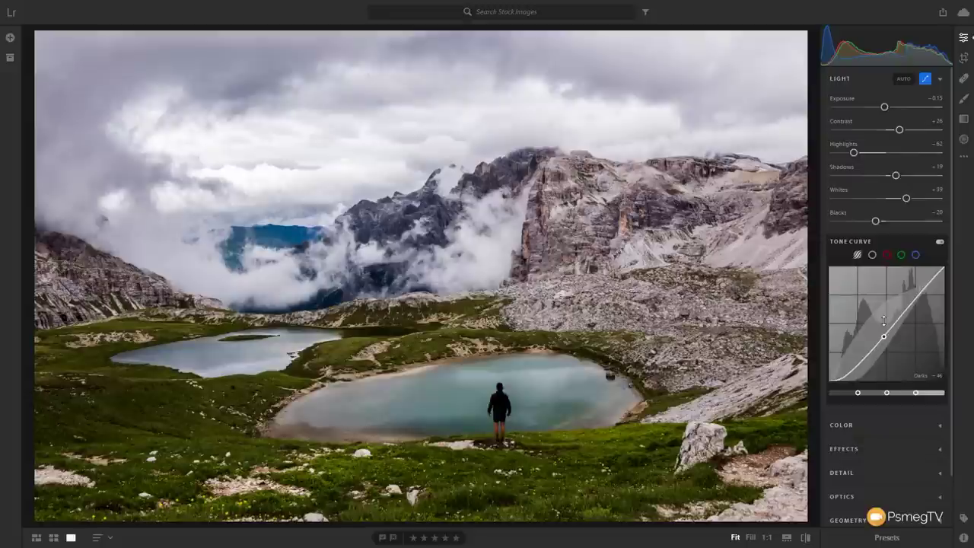
{"action": "right_click", "coordinate": [890, 329]}
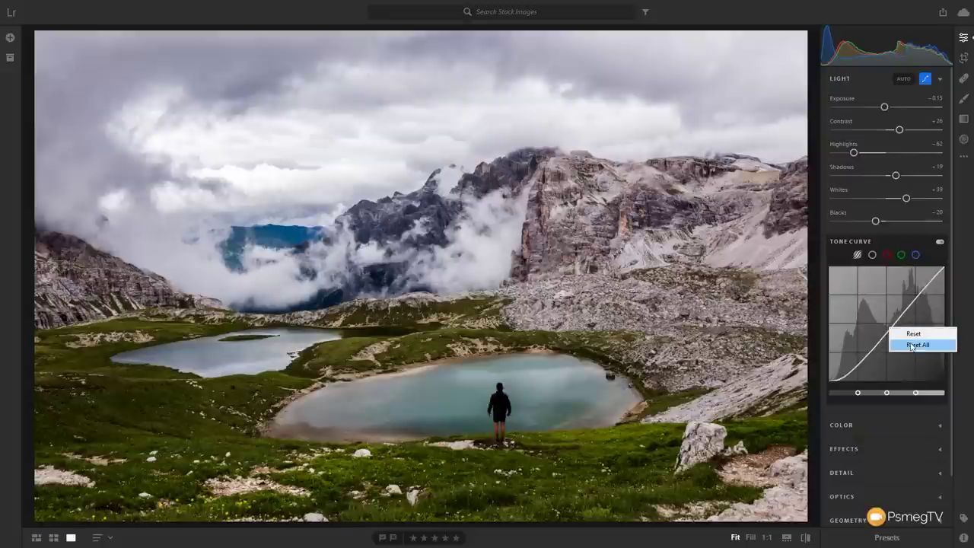
{"action": "left_click", "coordinate": [913, 345]}
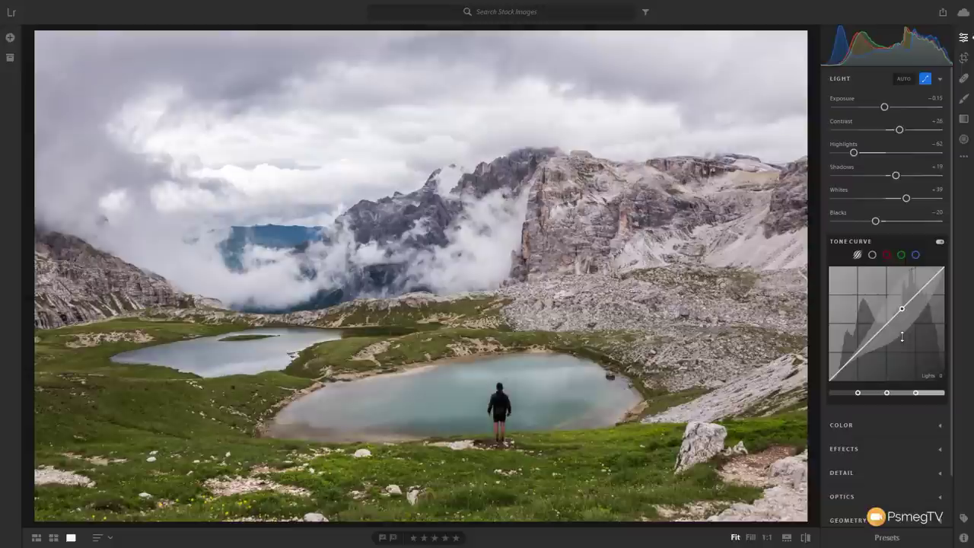
Try moving the midpoint of the RGB point curve down to darken the photo and up to brighten it.
{"action": "left_click", "coordinate": [873, 256]}
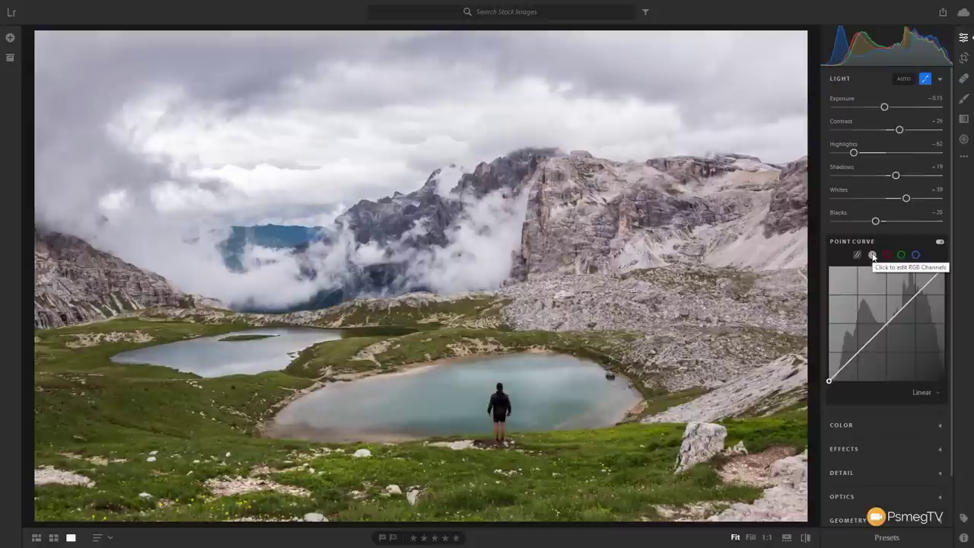
{"action": "left_click", "coordinate": [873, 256]}
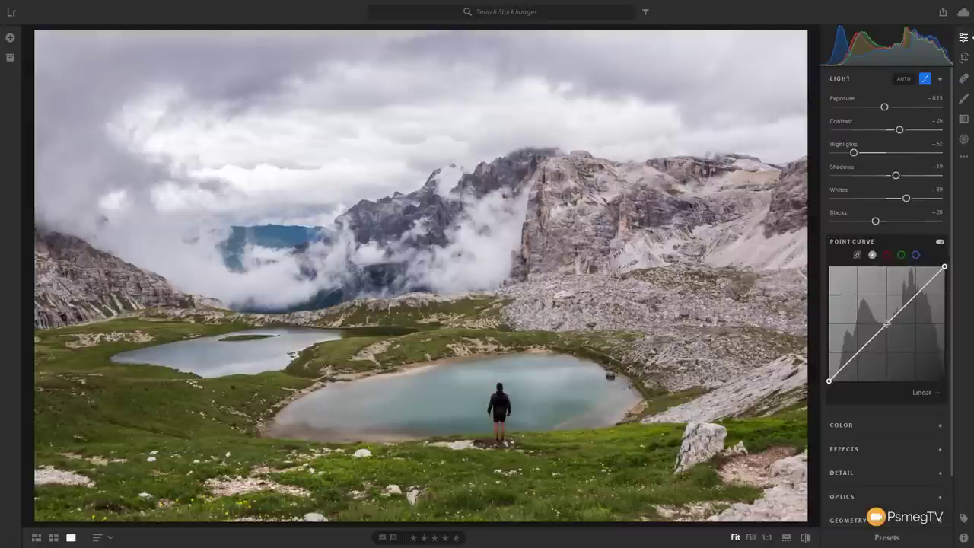
{"action": "left_click", "coordinate": [887, 324]}
{"action": "left_click_drag", "start_coordinate": [887, 324], "coordinate": [892, 335]}
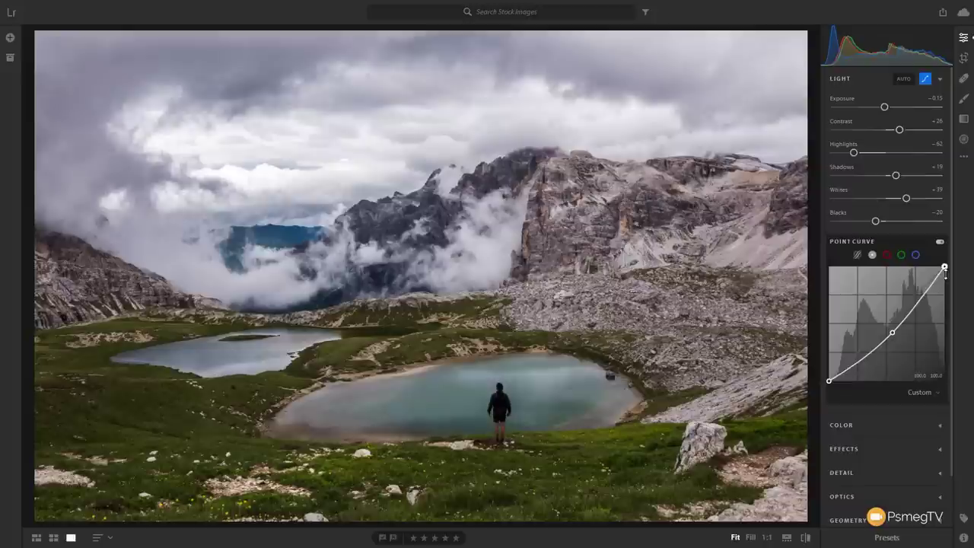
{"action": "left_click_drag", "start_coordinate": [893, 334], "coordinate": [883, 320]}
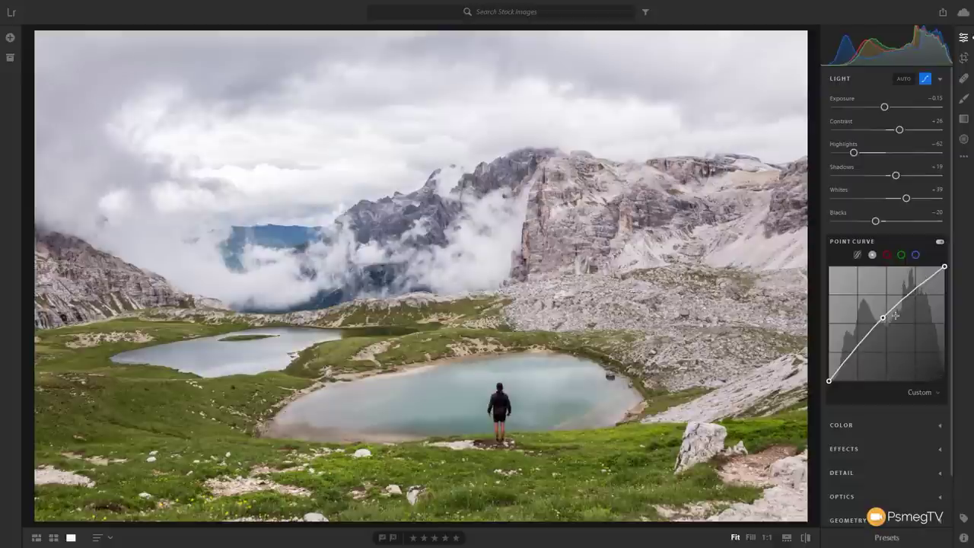
Try a faded contrast shape on the RGB point curve with extra points and the black point raised to 16.0, and reset all channels.
{"action": "left_click", "coordinate": [867, 335]}
{"action": "left_click", "coordinate": [917, 292]}
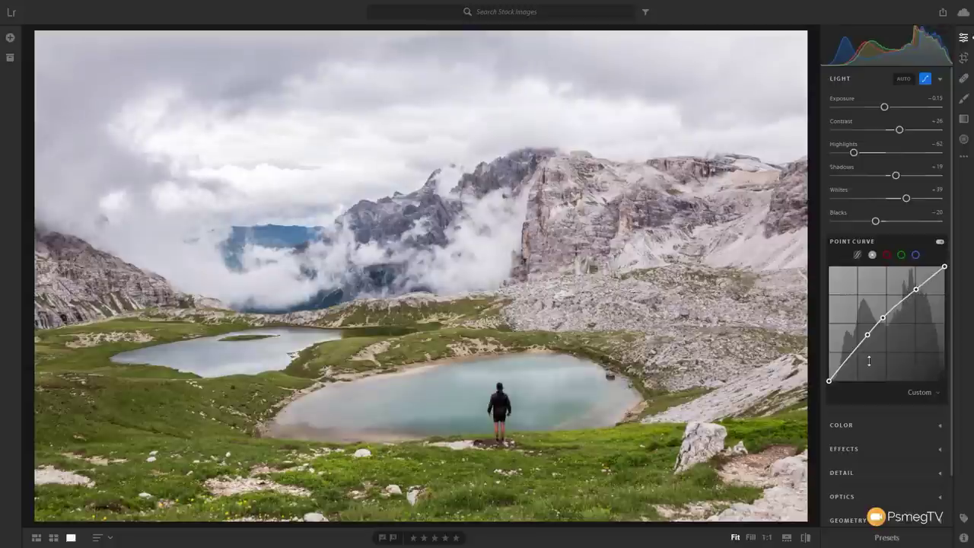
{"action": "left_click", "coordinate": [845, 363]}
{"action": "left_click_drag", "start_coordinate": [830, 383], "coordinate": [818, 361]}
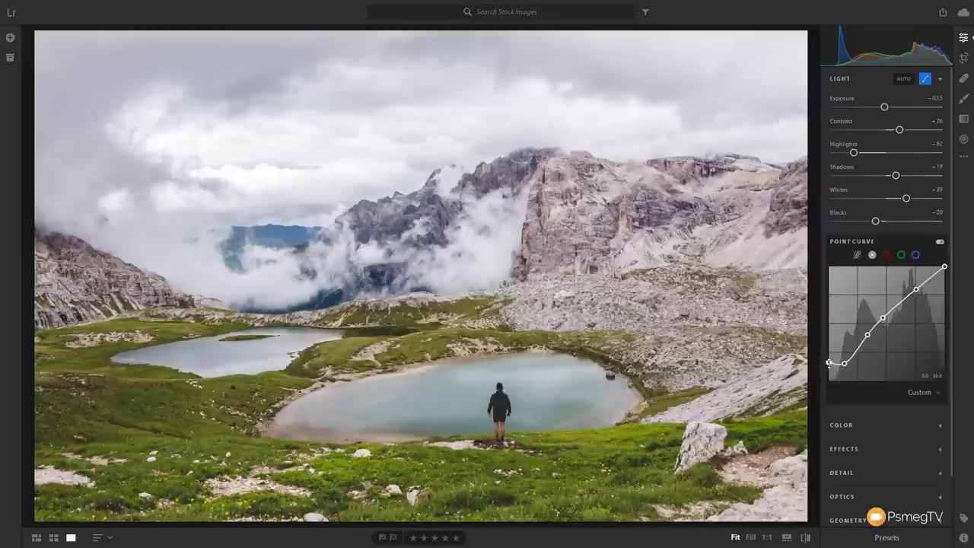
{"action": "left_click_drag", "start_coordinate": [916, 293], "coordinate": [916, 285]}
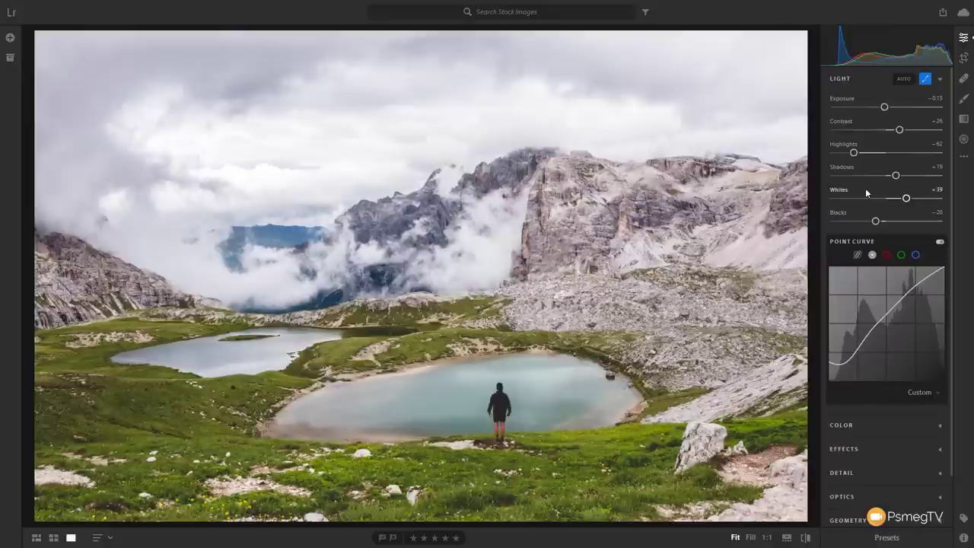
{"action": "left_click_drag", "start_coordinate": [886, 321], "coordinate": [868, 344]}
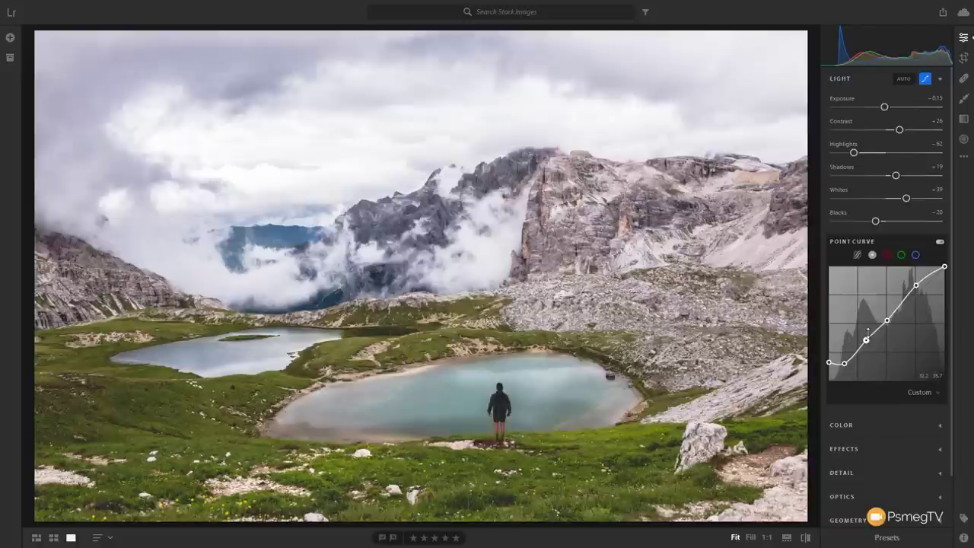
{"action": "right_click", "coordinate": [891, 330]}
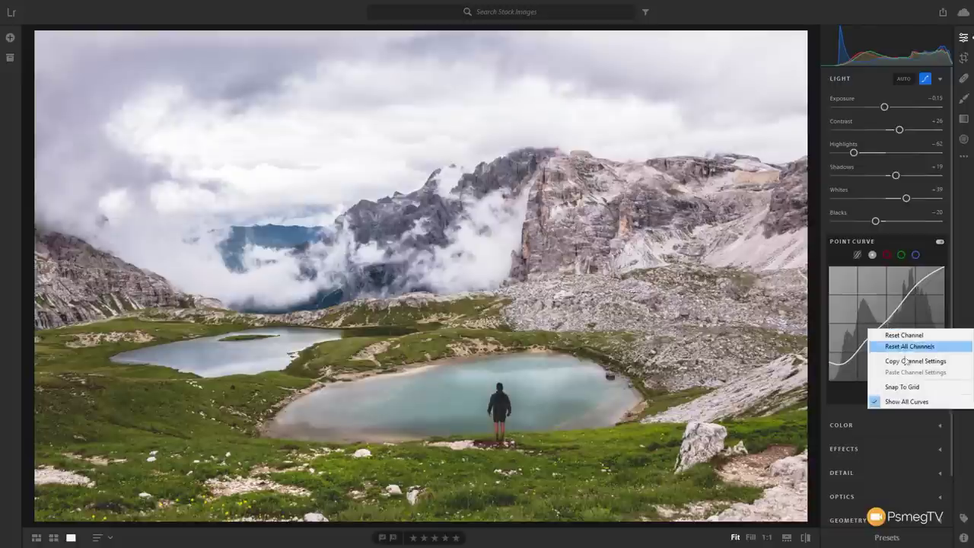
{"action": "left_click", "coordinate": [920, 349]}
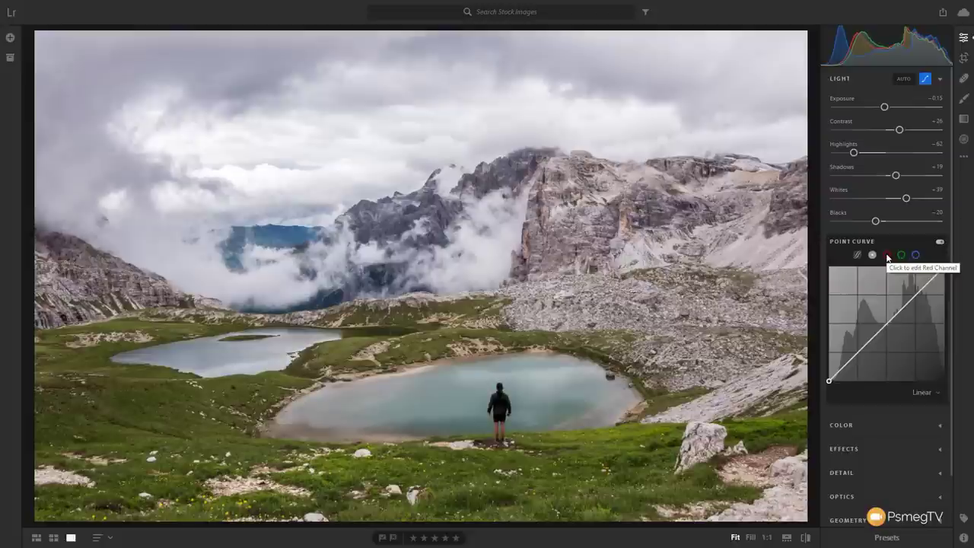
Try raising and lowering the midpoint of the red channel's point curve, and remove the added point.
{"action": "left_click", "coordinate": [888, 255]}
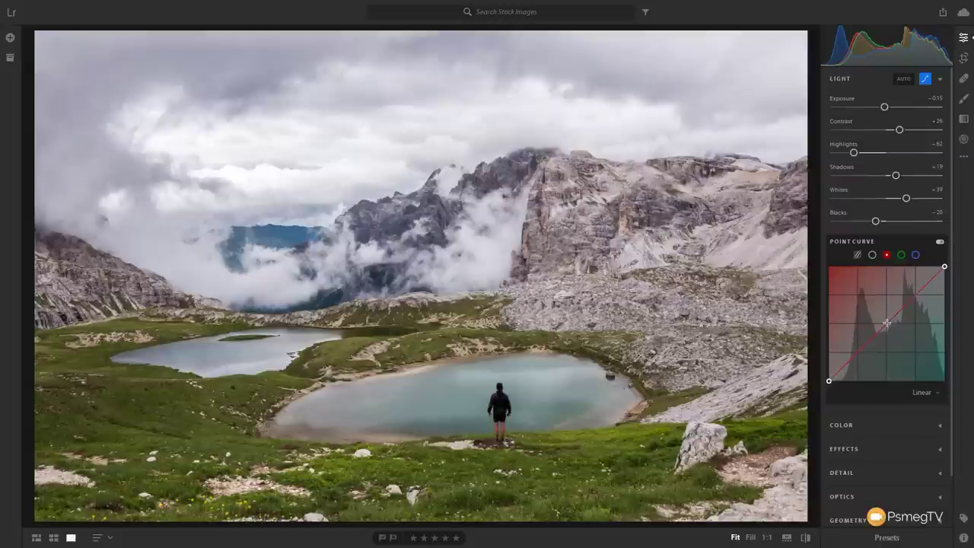
{"action": "left_click_drag", "start_coordinate": [887, 323], "coordinate": [881, 317]}
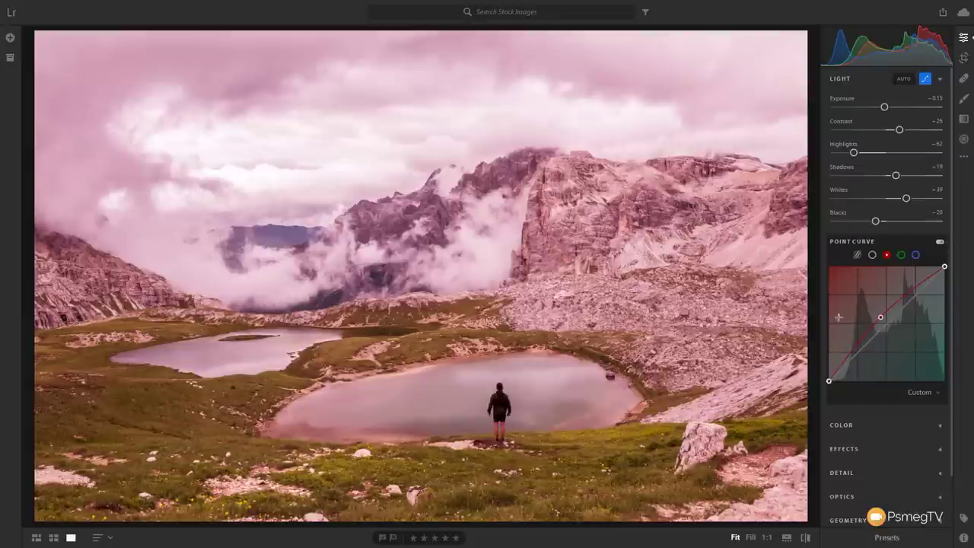
{"action": "left_click_drag", "start_coordinate": [880, 318], "coordinate": [894, 330]}
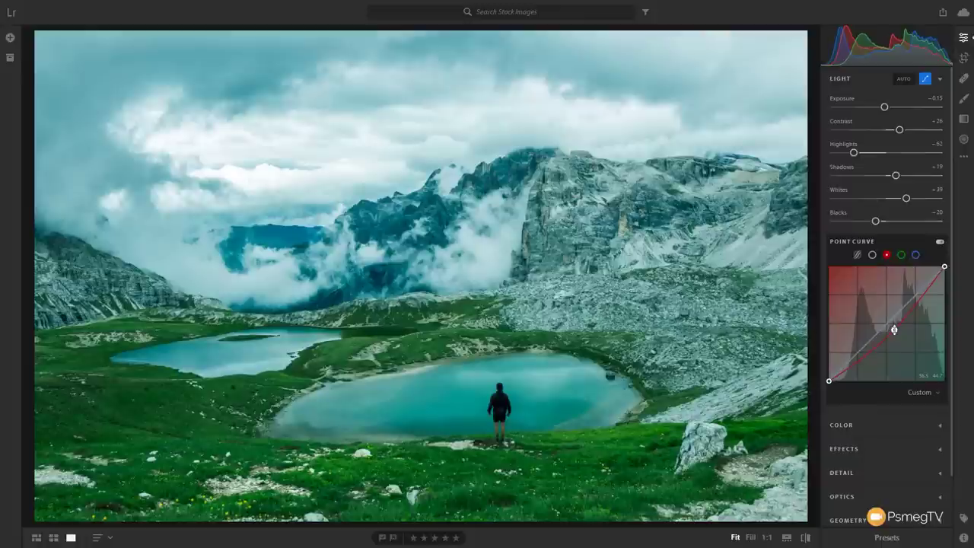
{"action": "double_click", "coordinate": [895, 329]}
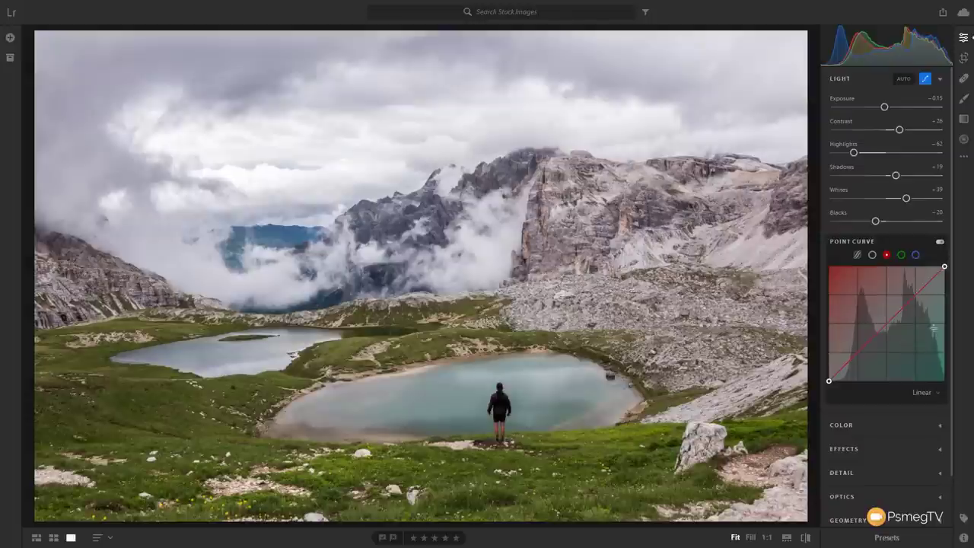
Try the black-and-white treatment, return the photo to colour, and open the Color Mixer.
{"action": "left_click", "coordinate": [881, 425]}
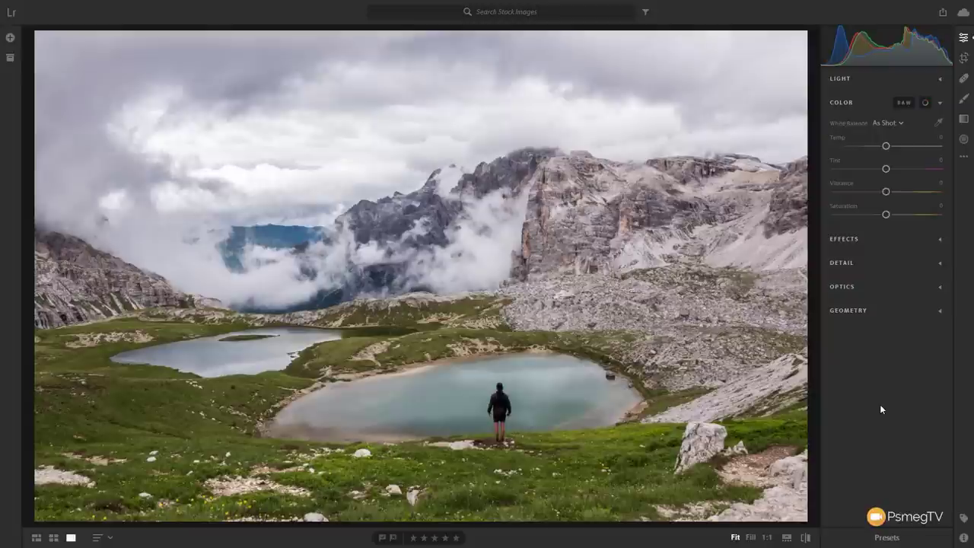
{"action": "left_click", "coordinate": [903, 105]}
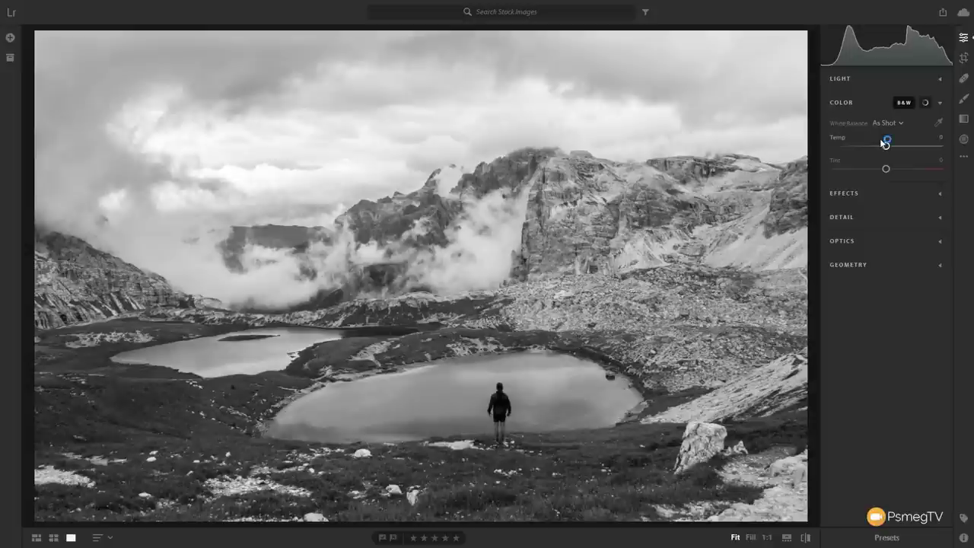
{"action": "left_click", "coordinate": [902, 103]}
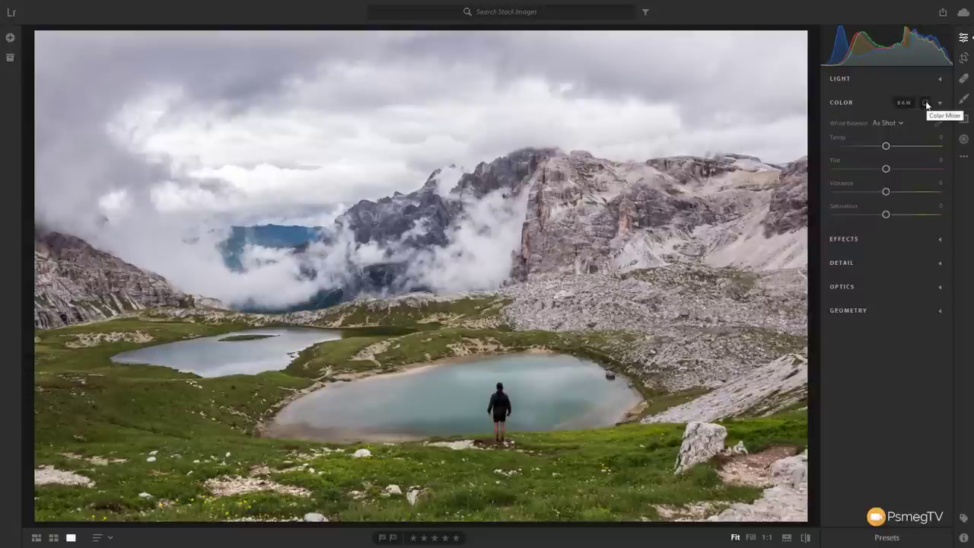
{"action": "left_click", "coordinate": [926, 103]}
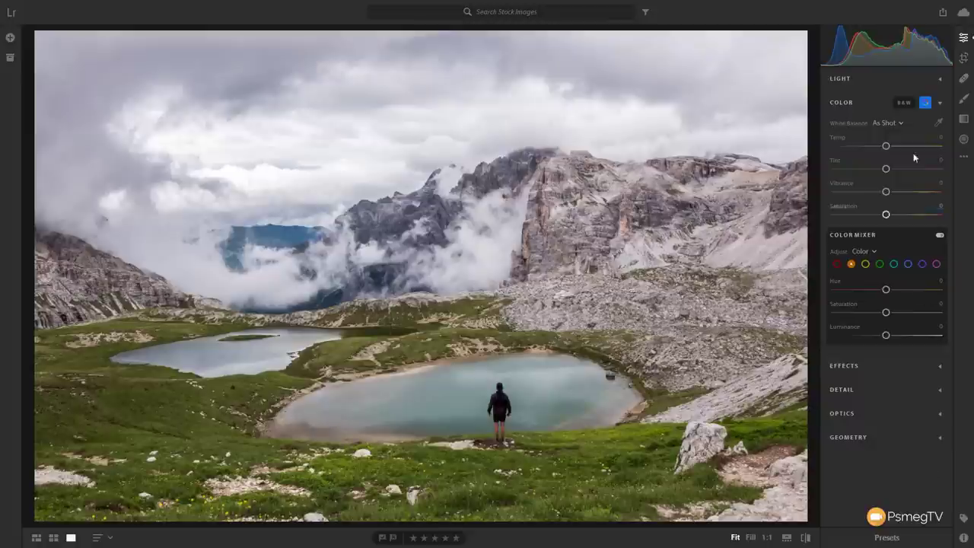
Try neutralising the white balance by sampling points on the mountain rocks and mist, and reset Temp and Tint to 0.
{"action": "left_click", "coordinate": [941, 123]}
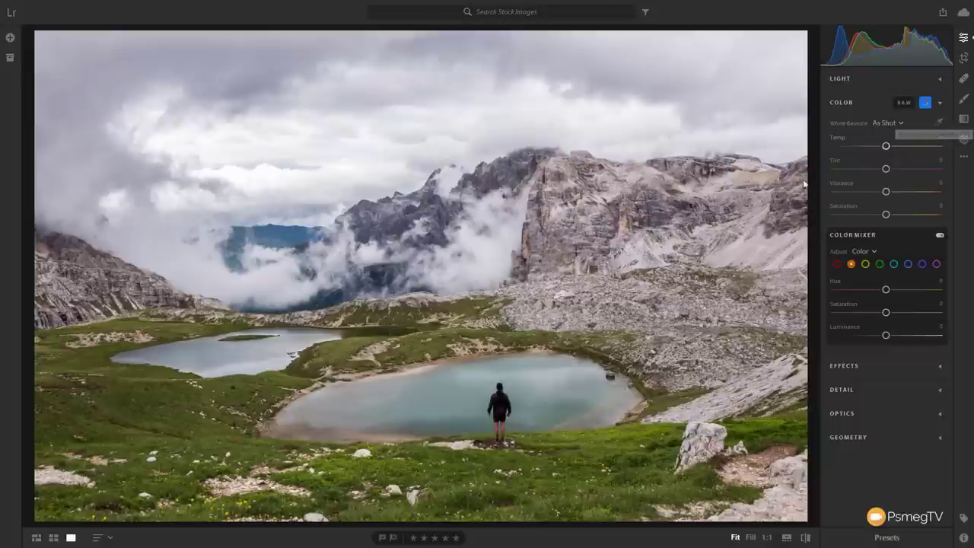
{"action": "left_click", "coordinate": [939, 123]}
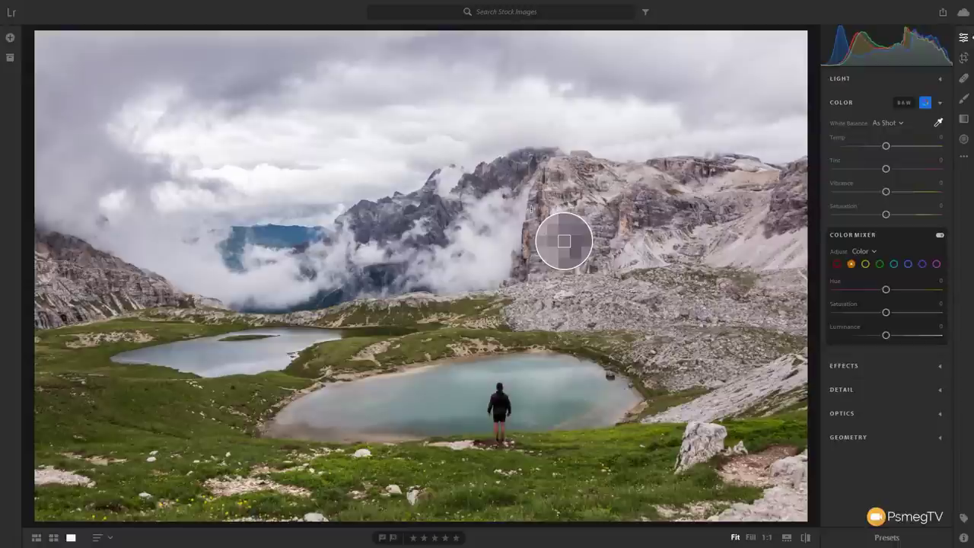
{"action": "left_click", "coordinate": [531, 207]}
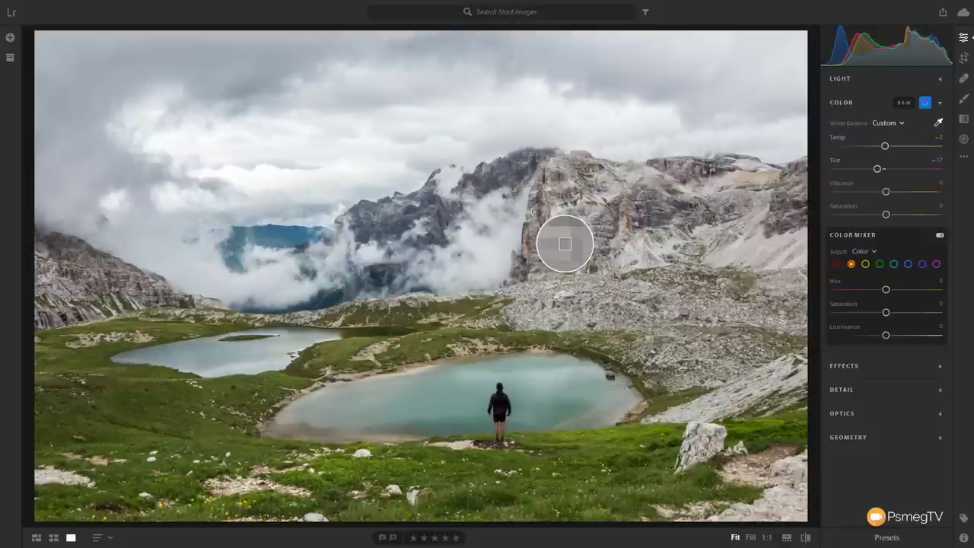
{"action": "left_click", "coordinate": [505, 171]}
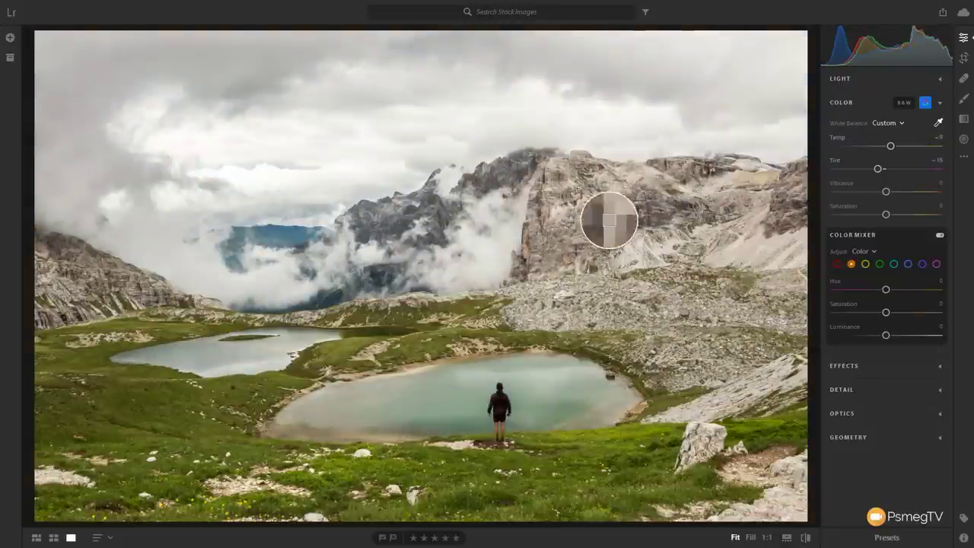
{"action": "left_click", "coordinate": [600, 192]}
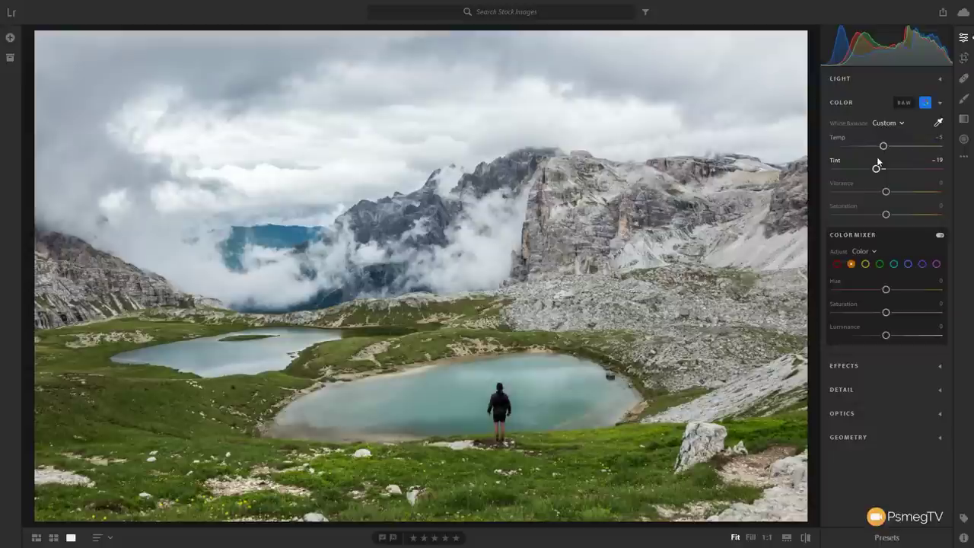
{"action": "double_click", "coordinate": [883, 145]}
{"action": "double_click", "coordinate": [876, 169]}
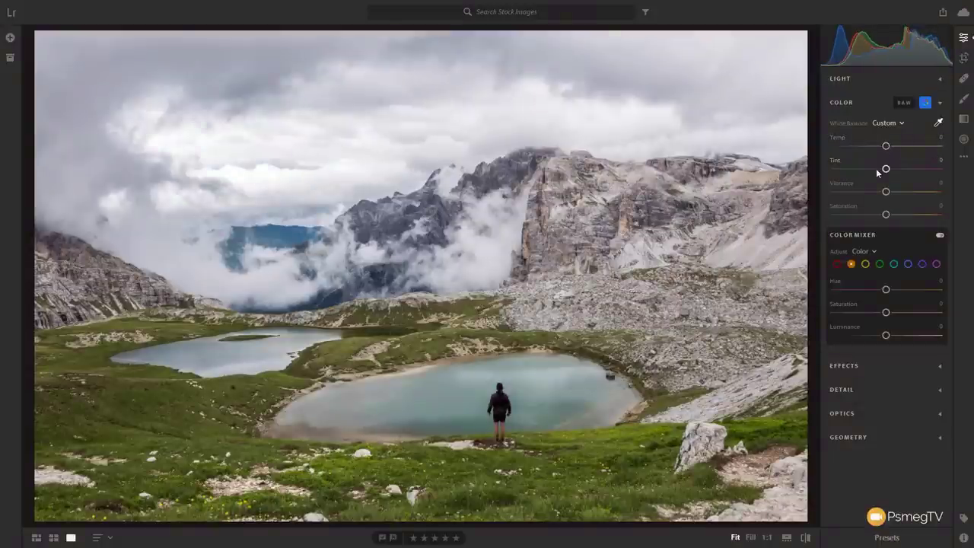
{"action": "left_click", "coordinate": [902, 122]}
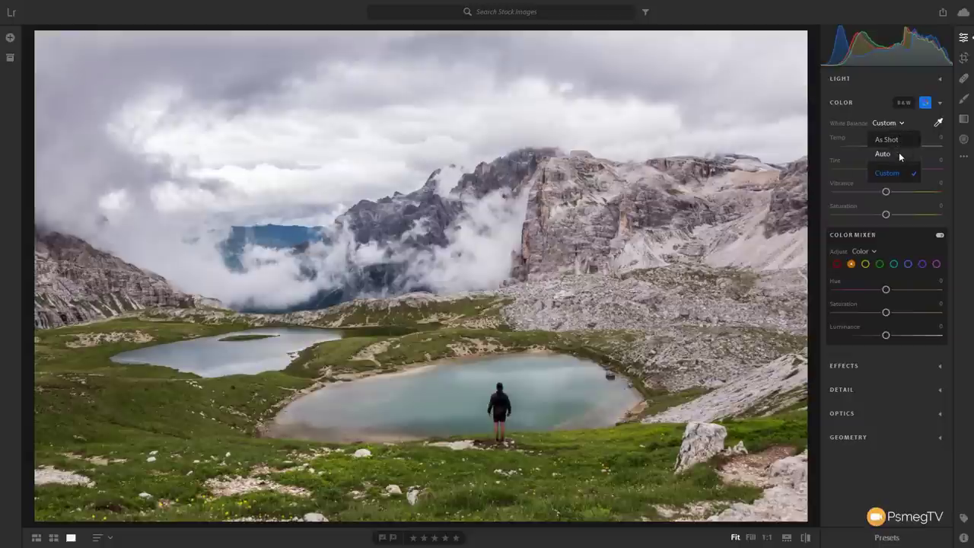
{"action": "left_click", "coordinate": [964, 291]}
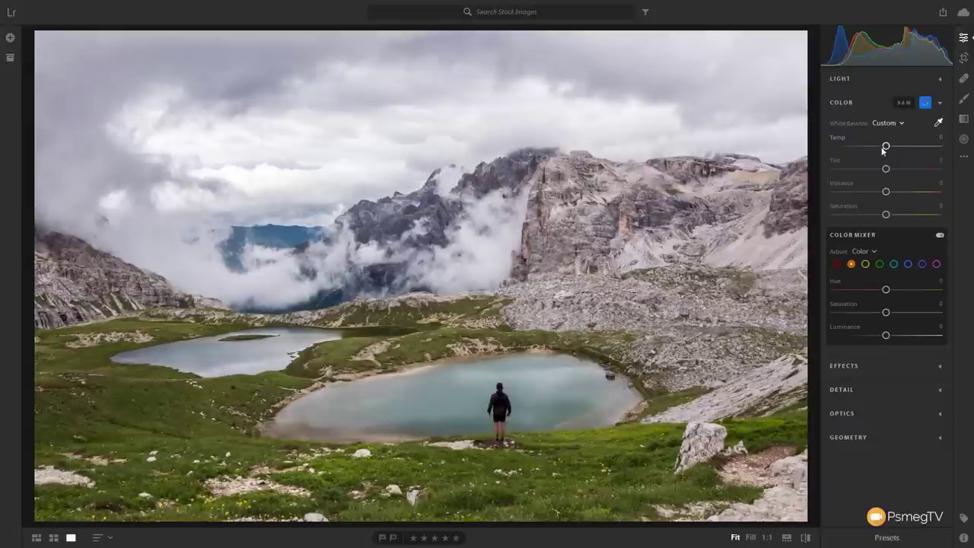
Try cooling the photo to Temp −29 and warming it to +23, and settle on a Temp of −4.
{"action": "left_click_drag", "start_coordinate": [887, 147], "coordinate": [873, 147]}
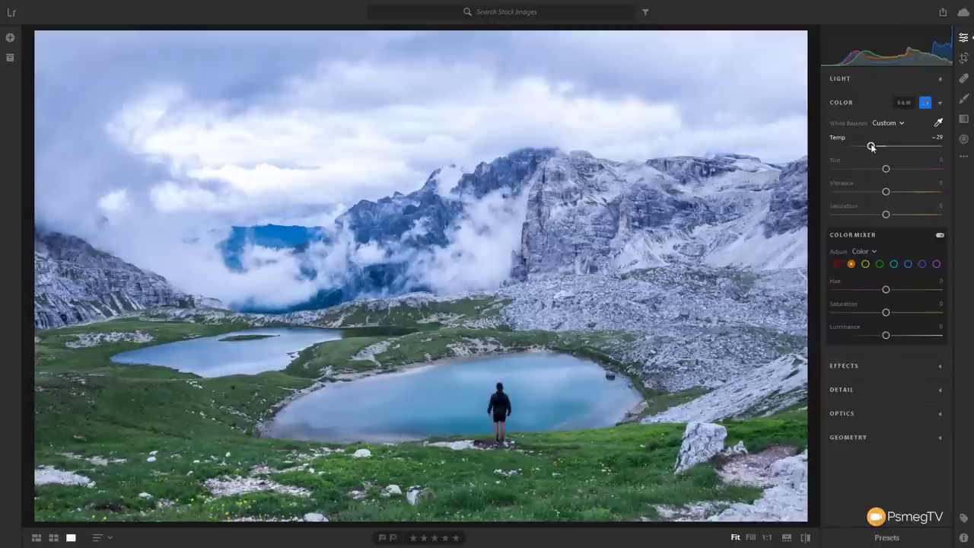
{"action": "left_click_drag", "start_coordinate": [872, 147], "coordinate": [897, 150]}
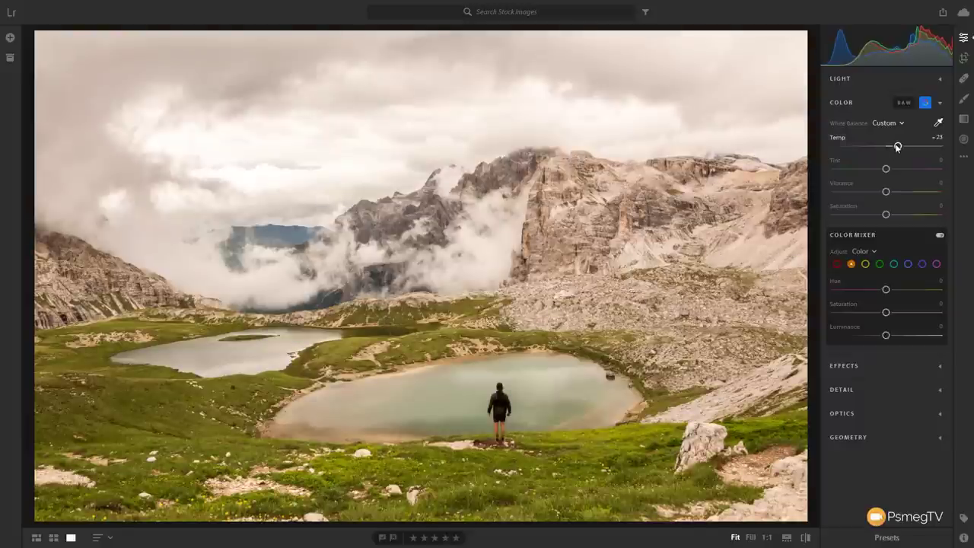
{"action": "double_click", "coordinate": [892, 148]}
{"action": "left_click_drag", "start_coordinate": [886, 147], "coordinate": [884, 149]}
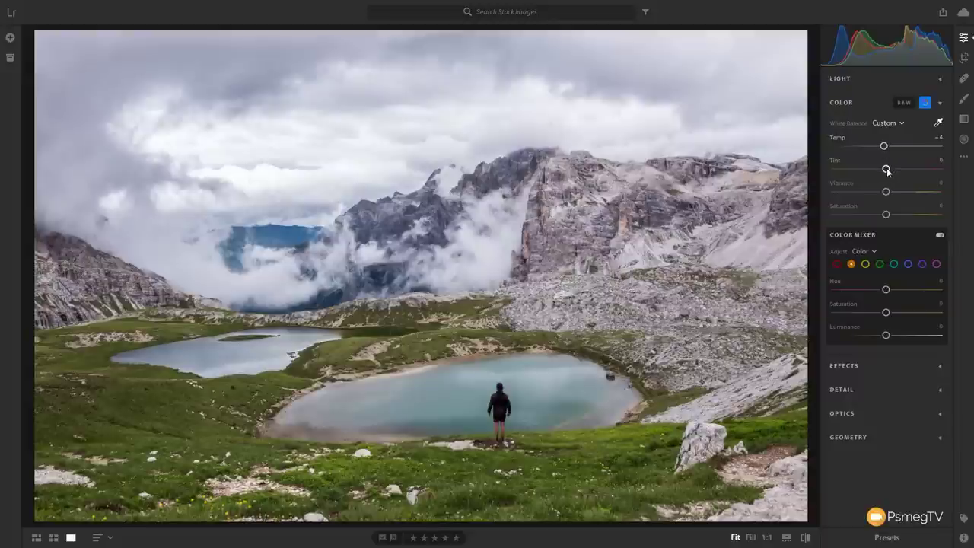
Try a Tint of +30 and an overall Saturation of +39, resetting each to 0.
{"action": "mouse_move", "coordinate": [887, 168]}
{"action": "left_mouse_down"}
{"action": "mouse_move", "coordinate": [867, 170]}
{"action": "mouse_move", "coordinate": [904, 174]}
{"action": "left_mouse_up"}
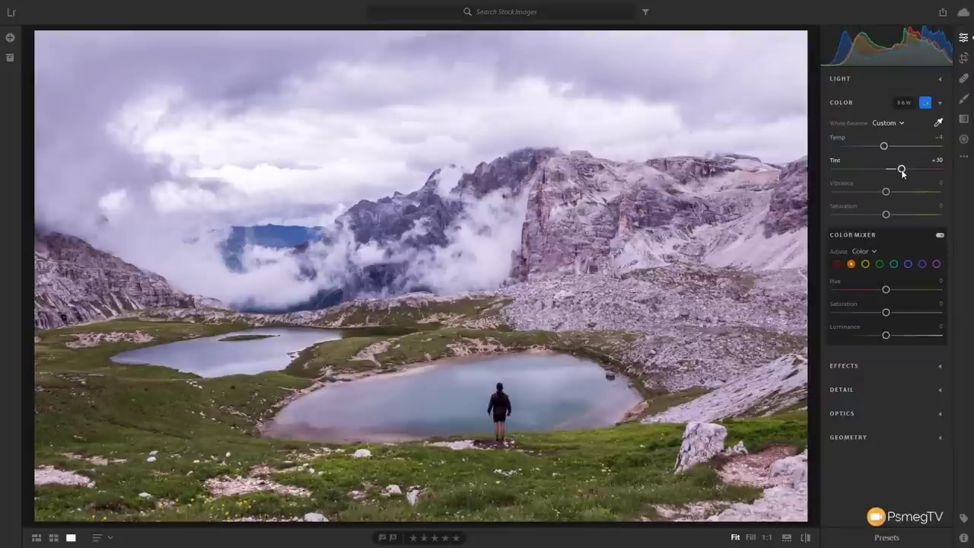
{"action": "double_click", "coordinate": [899, 172]}
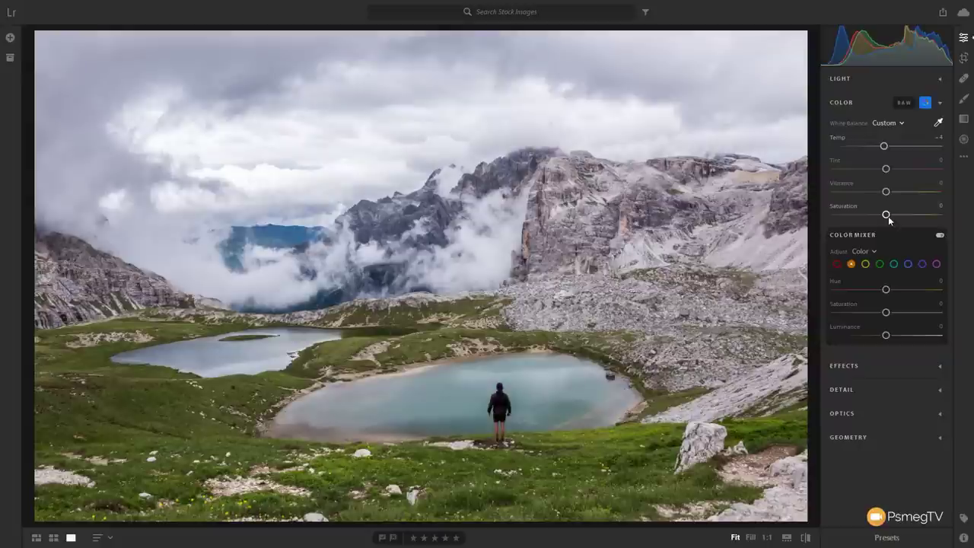
{"action": "left_click_drag", "start_coordinate": [888, 216], "coordinate": [906, 219]}
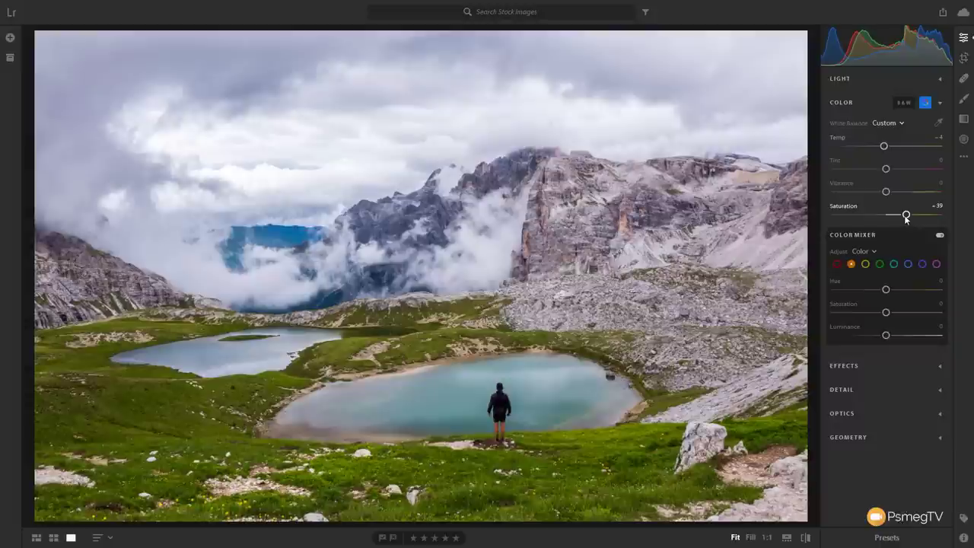
{"action": "double_click", "coordinate": [906, 217]}
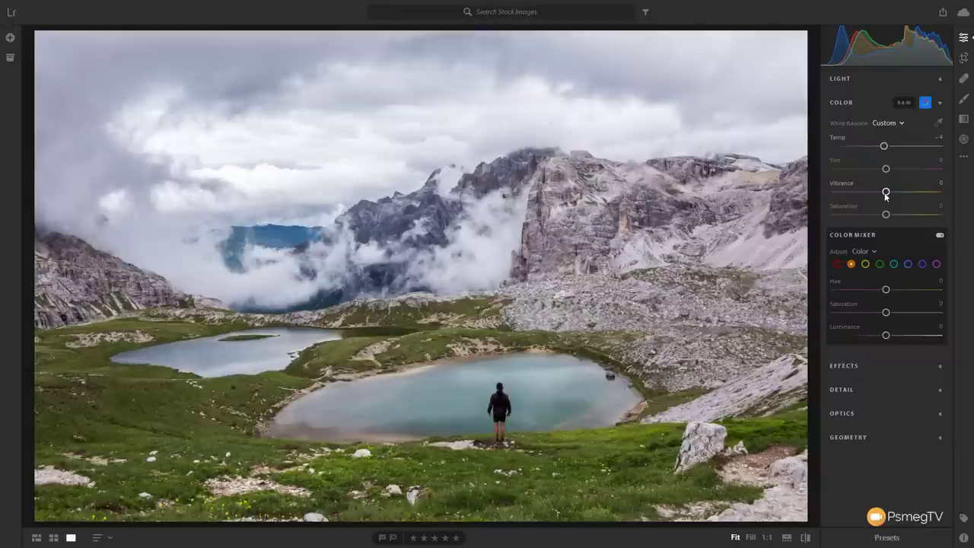
Try a Vibrance of +24 on the photo and reset it to 0.
{"action": "left_click_drag", "start_coordinate": [886, 193], "coordinate": [899, 193]}
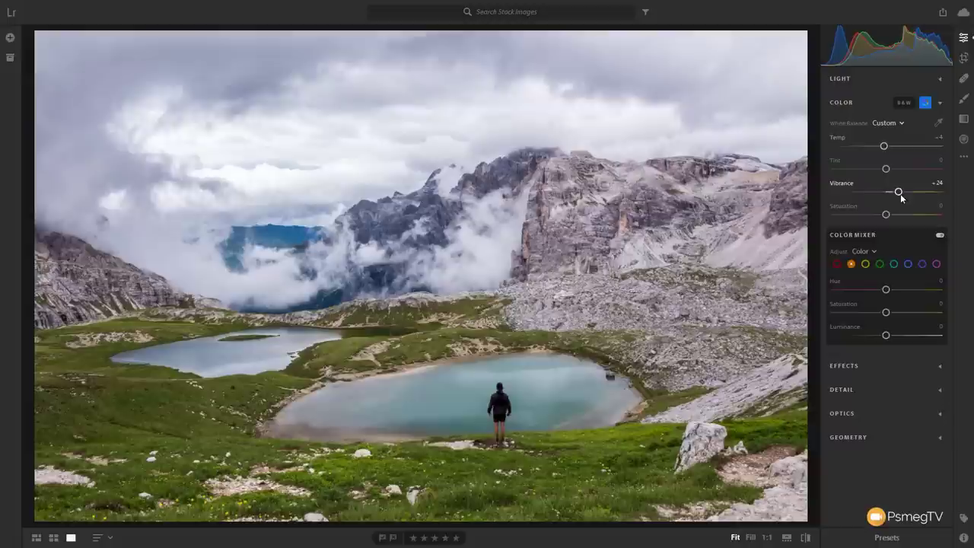
{"action": "mouse_move", "coordinate": [902, 192]}
{"action": "left_mouse_down"}
{"action": "mouse_move", "coordinate": [921, 194]}
{"action": "mouse_move", "coordinate": [901, 196]}
{"action": "left_mouse_up"}
{"action": "double_click", "coordinate": [899, 192]}
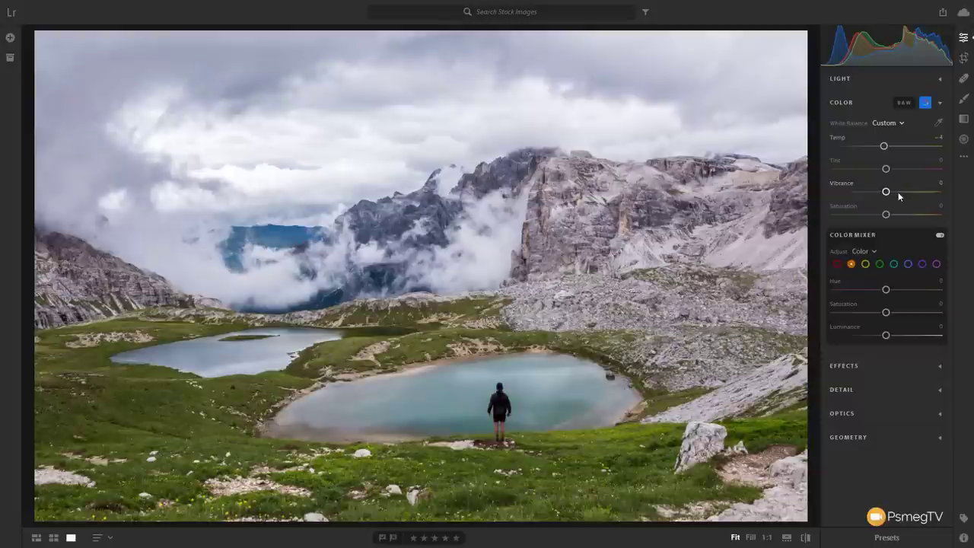
View the Color Mixer's Hue and Saturation adjustment modes, and return it to the Color mode.
{"action": "left_click", "coordinate": [875, 253]}
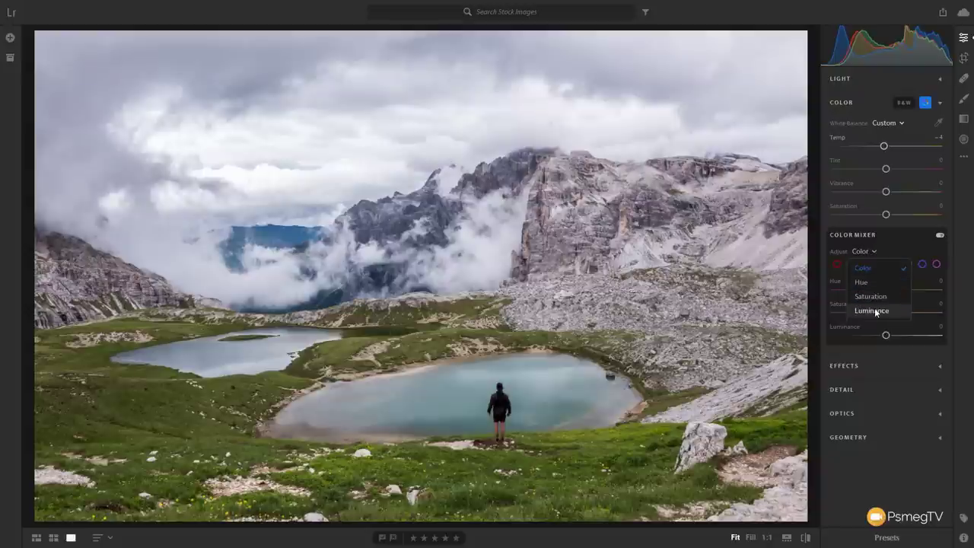
{"action": "left_click", "coordinate": [869, 283]}
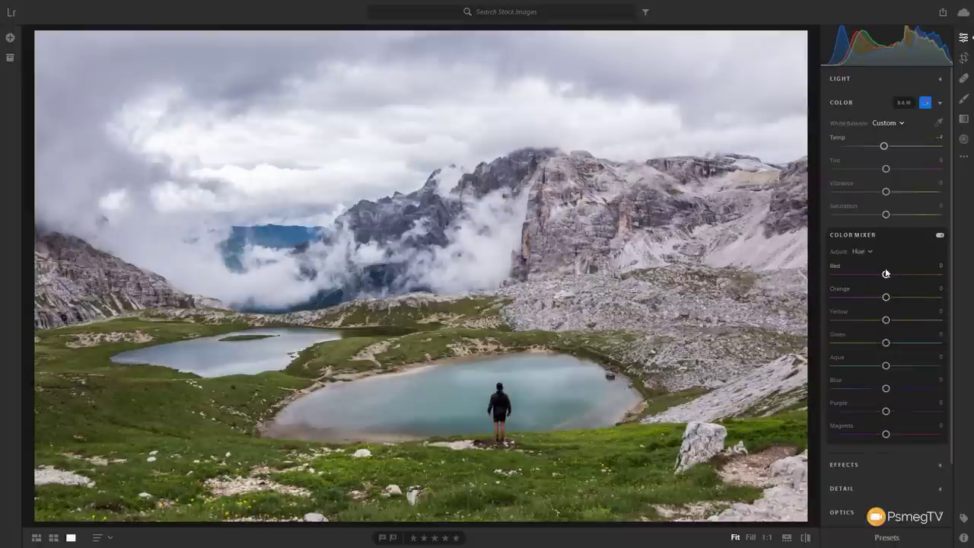
{"action": "left_click", "coordinate": [870, 252]}
{"action": "left_click", "coordinate": [875, 297]}
{"action": "left_click", "coordinate": [883, 253]}
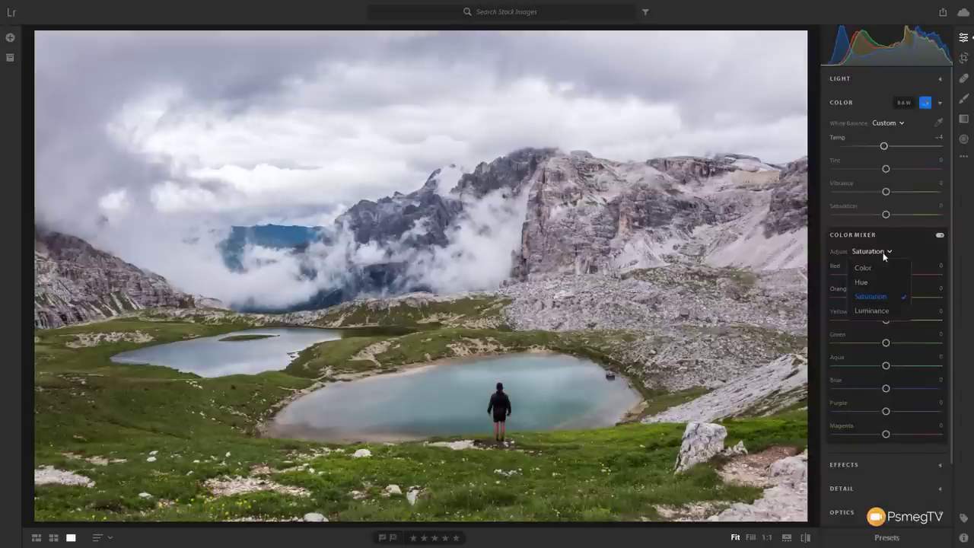
{"action": "left_click", "coordinate": [880, 268]}
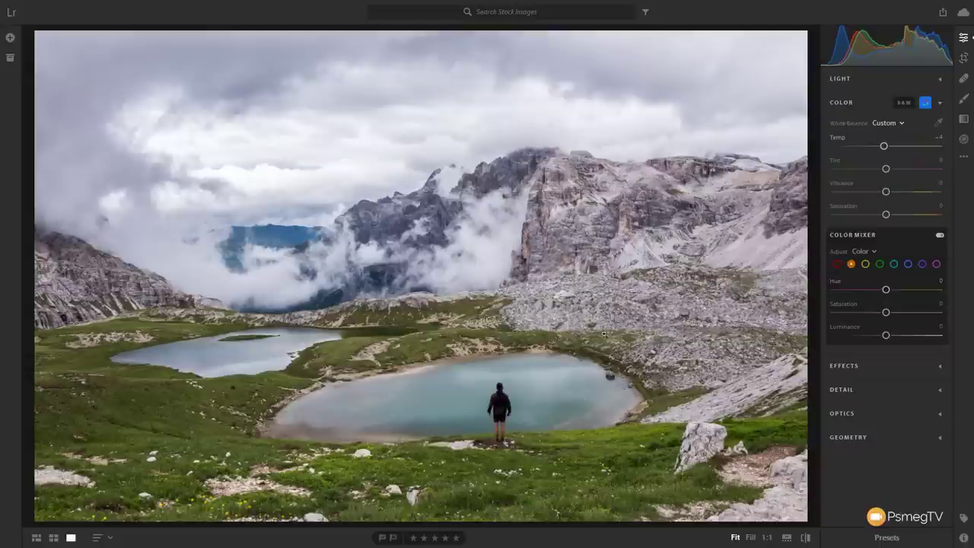
Try shifting the yellow hue in both directions in the Color Mixer, and set it to −39.
{"action": "left_click", "coordinate": [866, 264]}
{"action": "left_click_drag", "start_coordinate": [887, 289], "coordinate": [912, 292]}
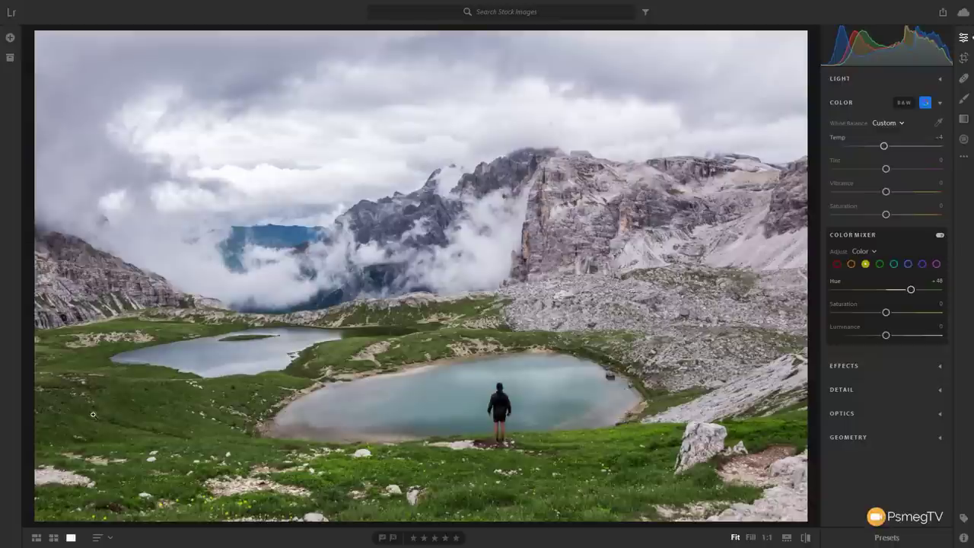
{"action": "left_click_drag", "start_coordinate": [911, 291], "coordinate": [847, 292]}
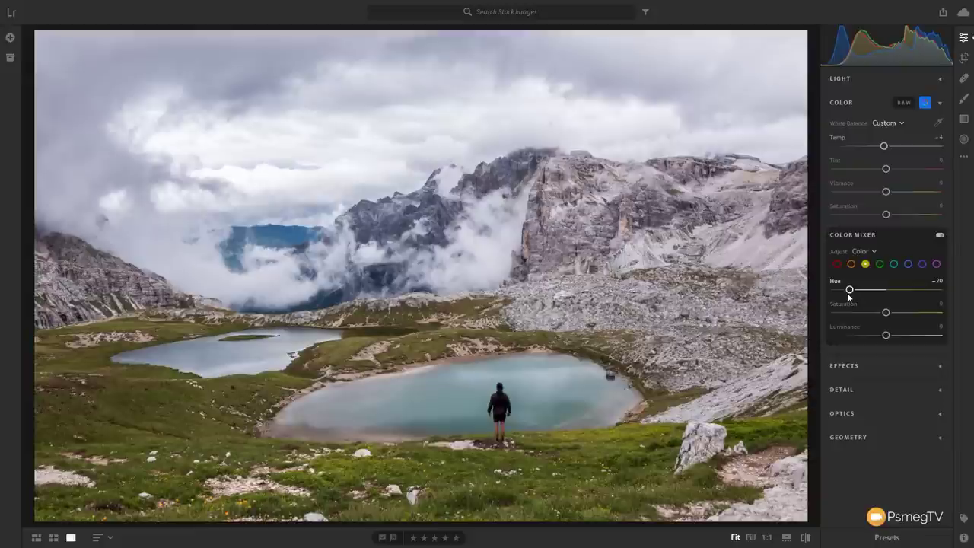
{"action": "mouse_move", "coordinate": [870, 291]}
{"action": "left_mouse_down"}
{"action": "mouse_move", "coordinate": [887, 290]}
{"action": "mouse_move", "coordinate": [865, 293]}
{"action": "left_mouse_up"}
Set the yellow range's saturation to +49 and luminance to +55, and compare the photo with the Color Mixer off and on.
{"action": "left_click_drag", "start_coordinate": [887, 313], "coordinate": [913, 312]}
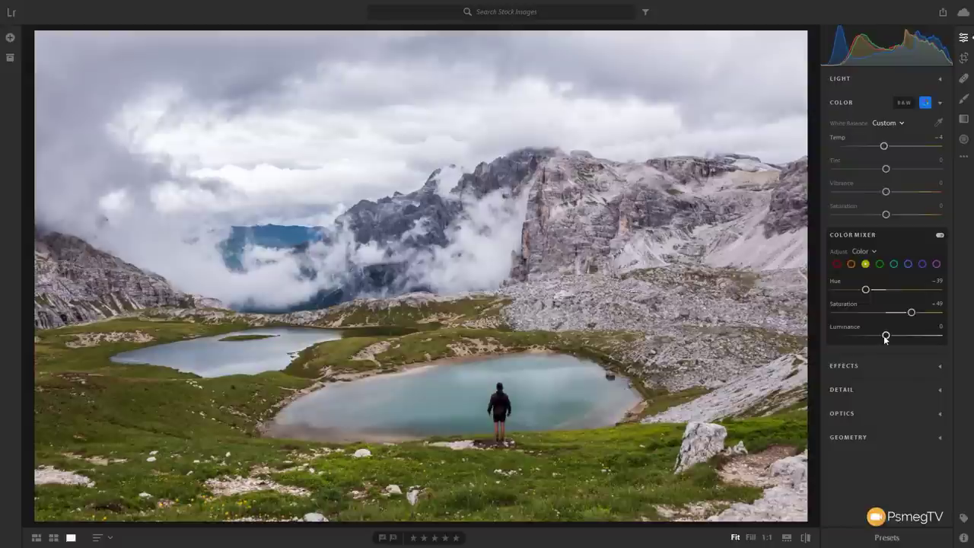
{"action": "left_click_drag", "start_coordinate": [885, 338], "coordinate": [908, 338]}
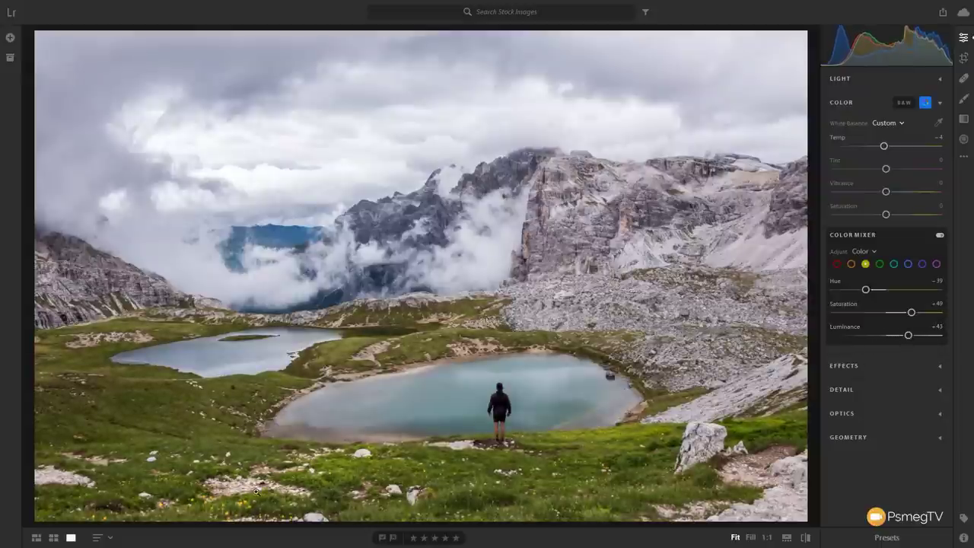
{"action": "left_click_drag", "start_coordinate": [910, 338], "coordinate": [918, 338]}
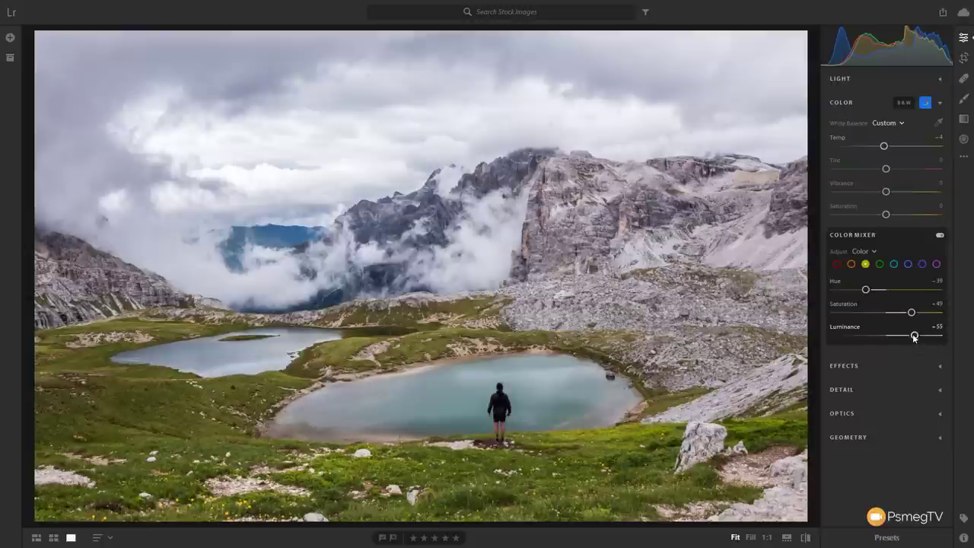
{"action": "left_click", "coordinate": [940, 237]}
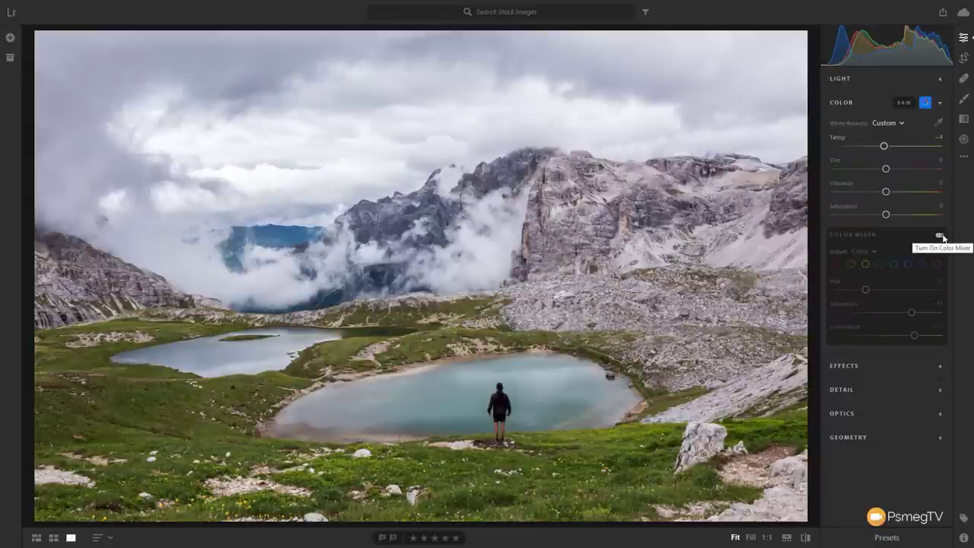
{"action": "left_click", "coordinate": [940, 237]}
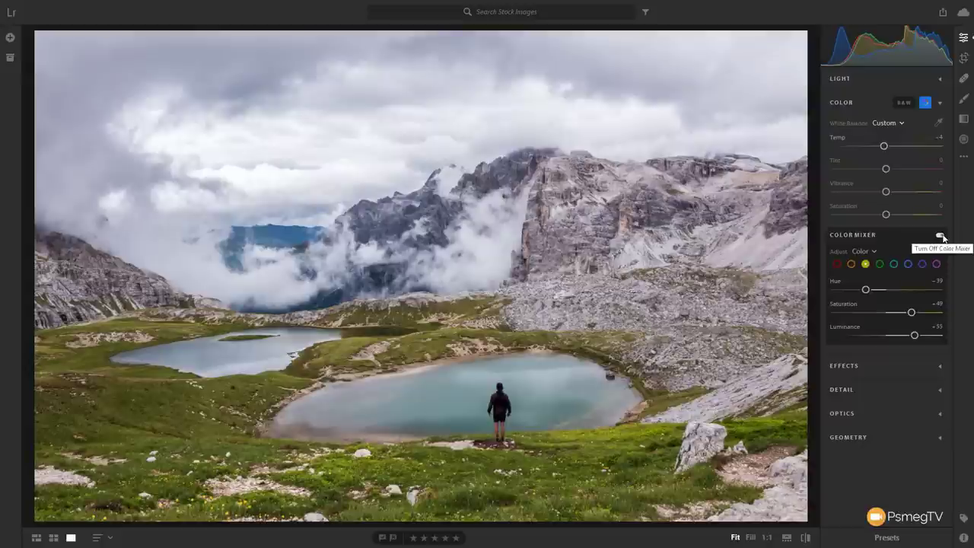
Set the orange range's saturation to +45 and luminance to +53, and compare the photo with the Color Mixer off and on.
{"action": "left_click", "coordinate": [851, 263]}
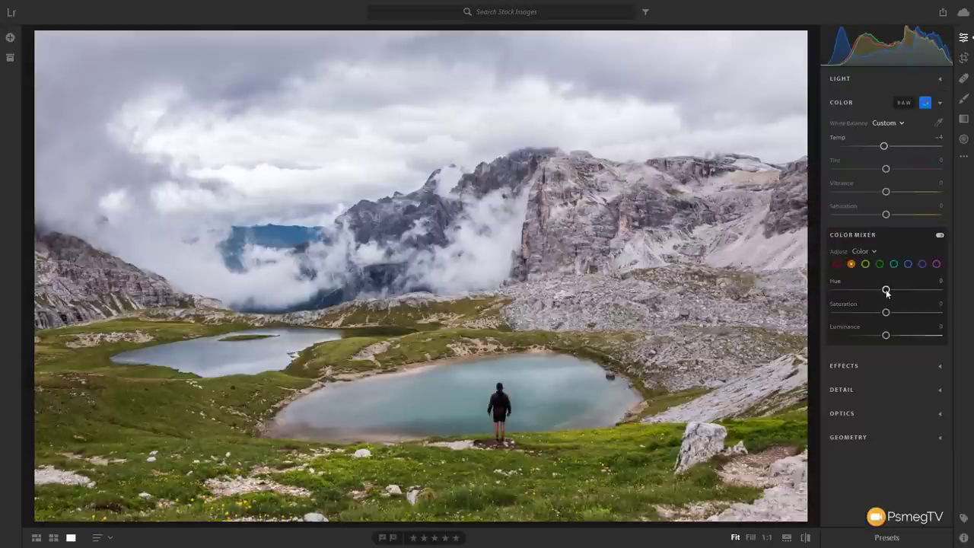
{"action": "mouse_move", "coordinate": [886, 312]}
{"action": "left_mouse_down"}
{"action": "mouse_move", "coordinate": [909, 312]}
{"action": "mouse_move", "coordinate": [879, 312]}
{"action": "left_mouse_up"}
{"action": "left_click_drag", "start_coordinate": [877, 312], "coordinate": [915, 336]}
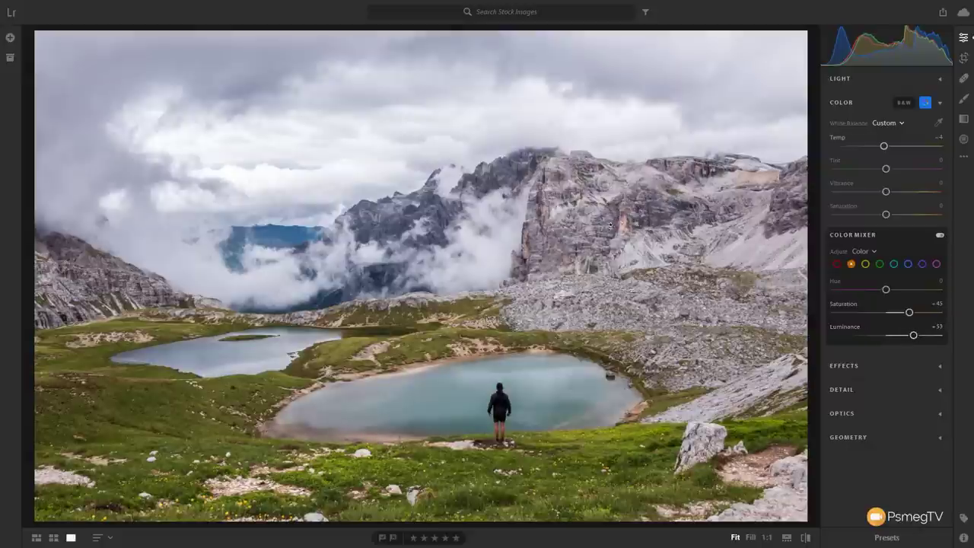
{"action": "left_click", "coordinate": [939, 237]}
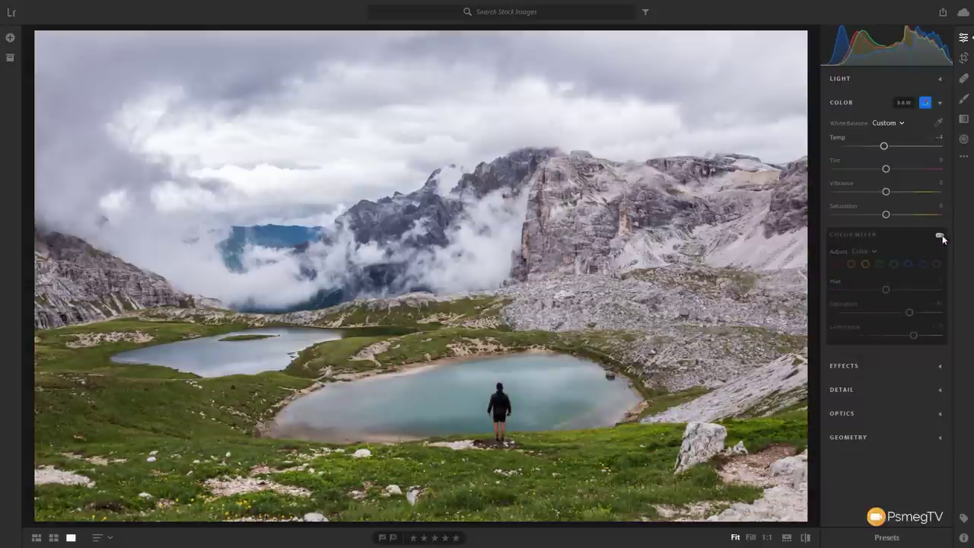
{"action": "left_click", "coordinate": [942, 238]}
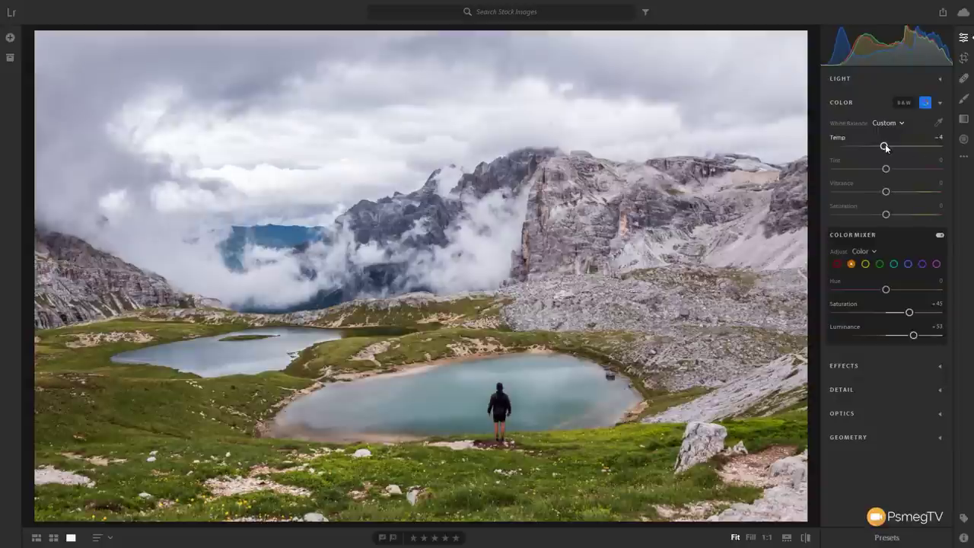
Cool the photo slightly to a Temp of −7 and collapse the Color adjustments.
{"action": "left_click_drag", "start_coordinate": [887, 148], "coordinate": [884, 148]}
{"action": "left_click_drag", "start_coordinate": [886, 148], "coordinate": [883, 148]}
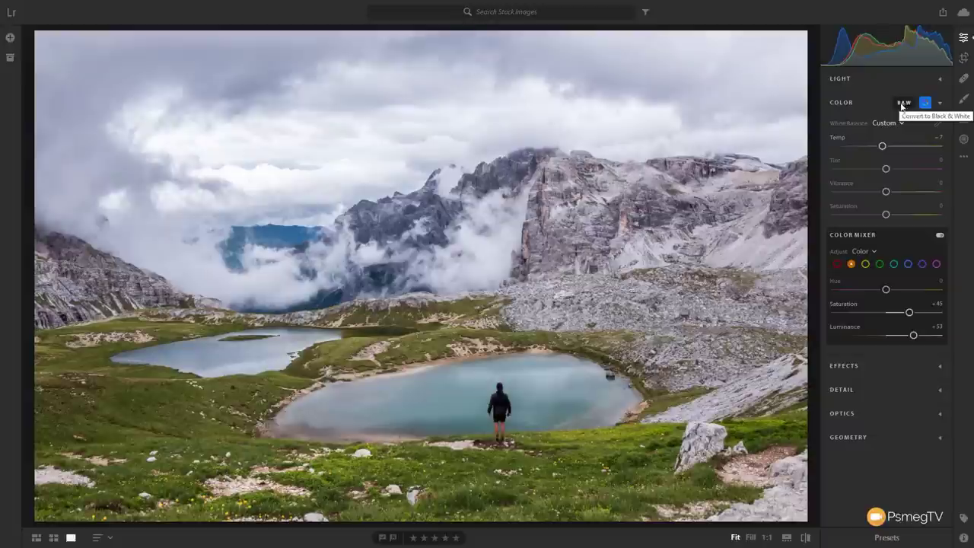
{"action": "left_click", "coordinate": [841, 104]}
Open the Effects adjustments and set Dehaze to +30.
{"action": "left_click", "coordinate": [852, 126]}
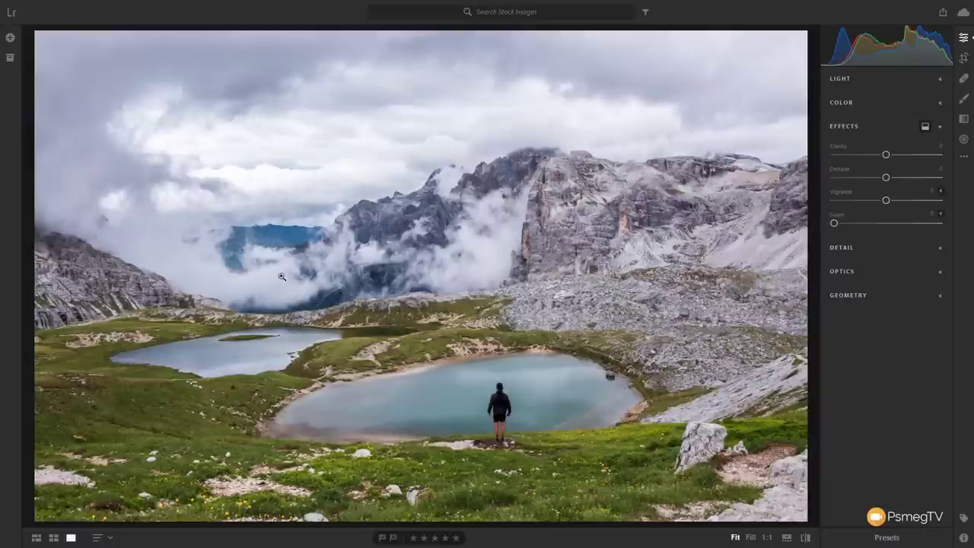
{"action": "left_click_drag", "start_coordinate": [887, 178], "coordinate": [904, 179]}
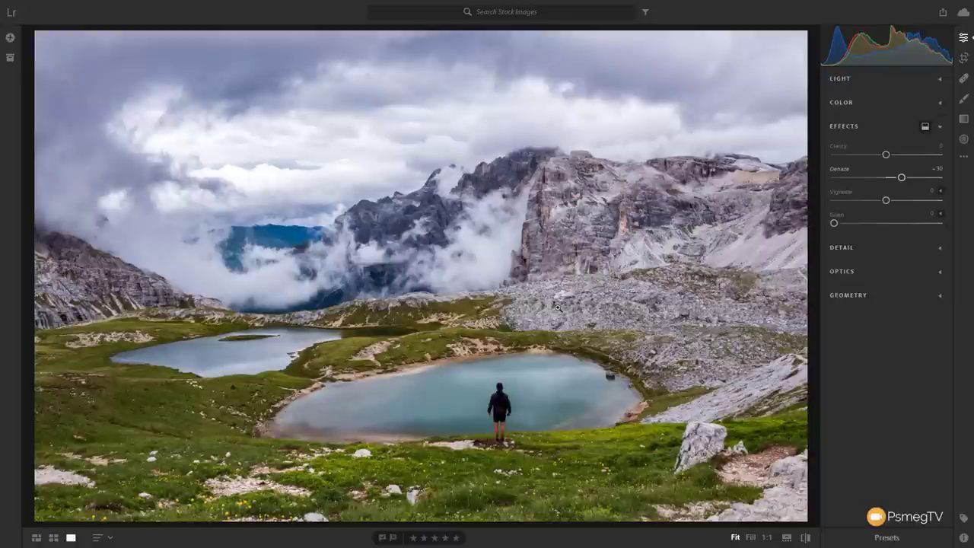
Try a Dehaze of −28, reset it to 0, and set Clarity to +30.
{"action": "left_click_drag", "start_coordinate": [905, 178], "coordinate": [871, 180]}
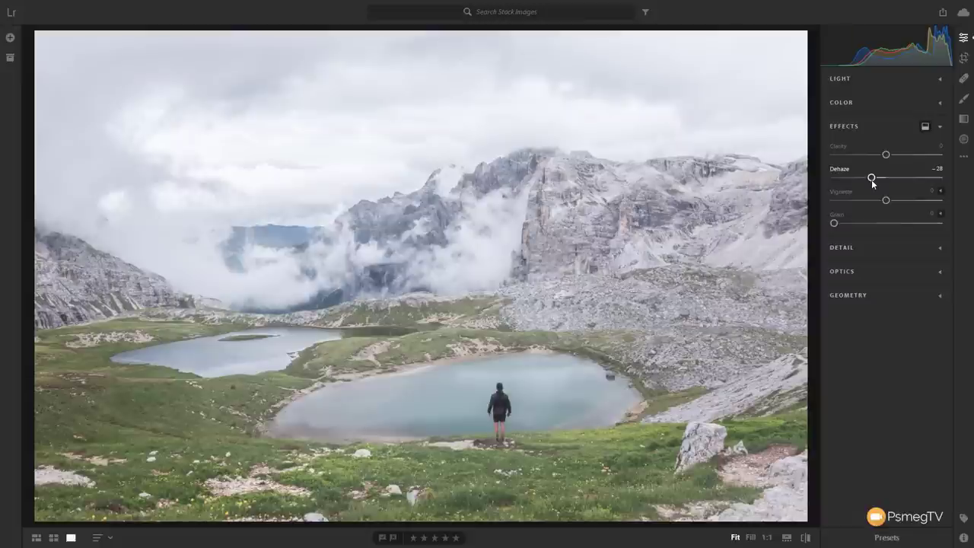
{"action": "double_click", "coordinate": [872, 179]}
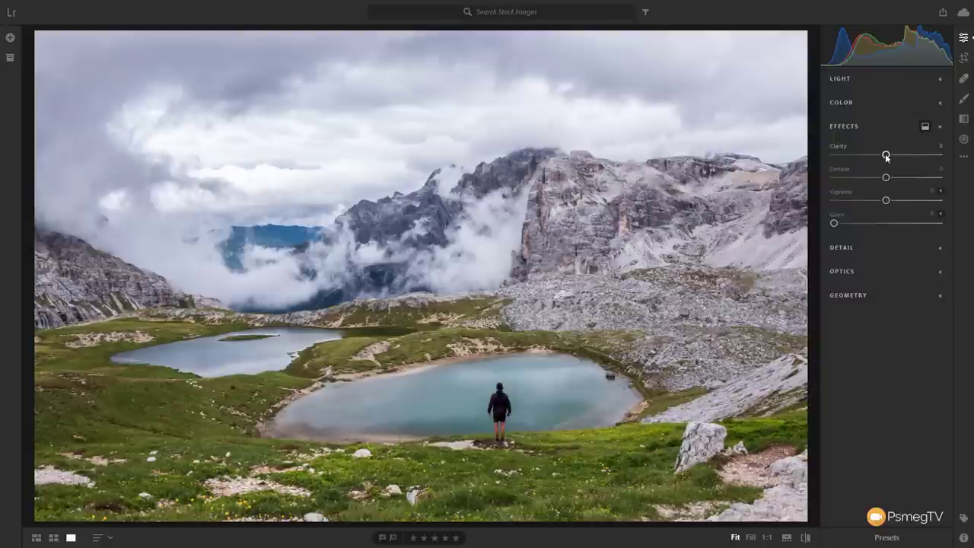
{"action": "left_click_drag", "start_coordinate": [886, 156], "coordinate": [909, 156]}
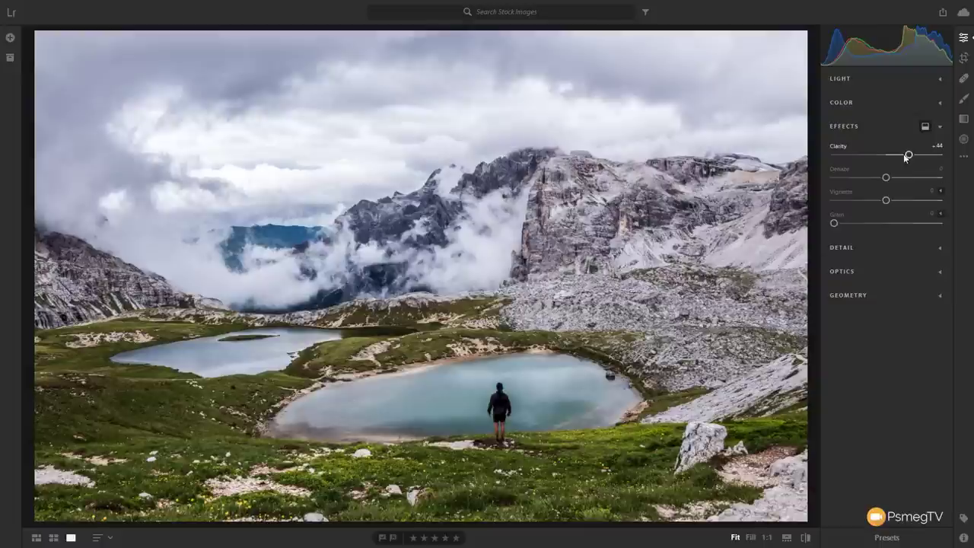
{"action": "left_click_drag", "start_coordinate": [909, 156], "coordinate": [902, 158]}
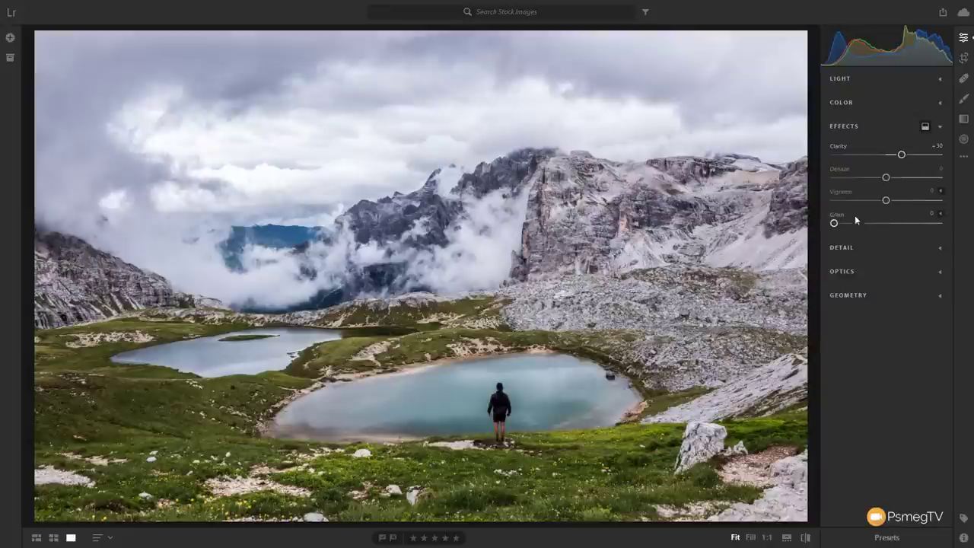
Try a darkening Vignette of −26 and a lightening one, and reset the Vignette to 0.
{"action": "mouse_move", "coordinate": [886, 202]}
{"action": "left_click_drag", "start_coordinate": [885, 201], "coordinate": [872, 201]}
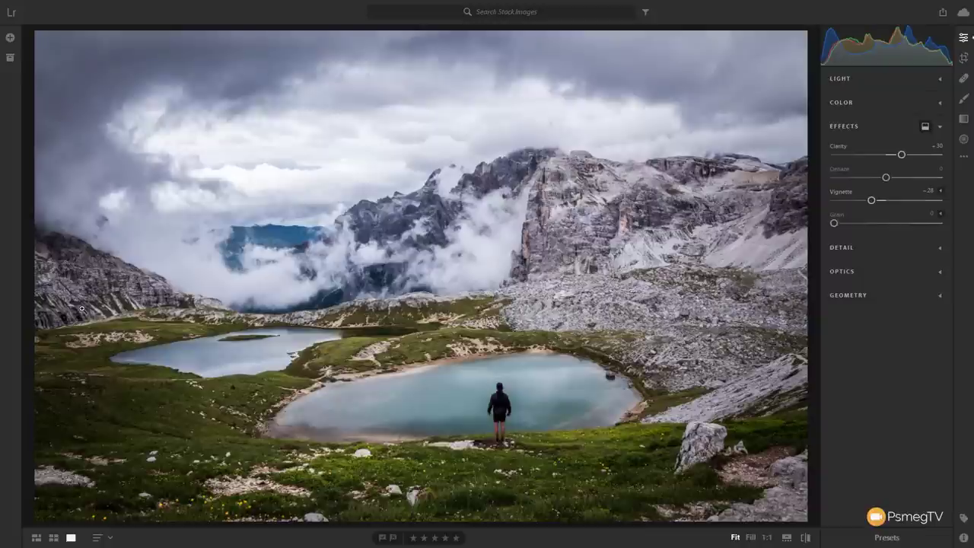
{"action": "left_click_drag", "start_coordinate": [875, 201], "coordinate": [912, 199]}
{"action": "double_click", "coordinate": [913, 200]}
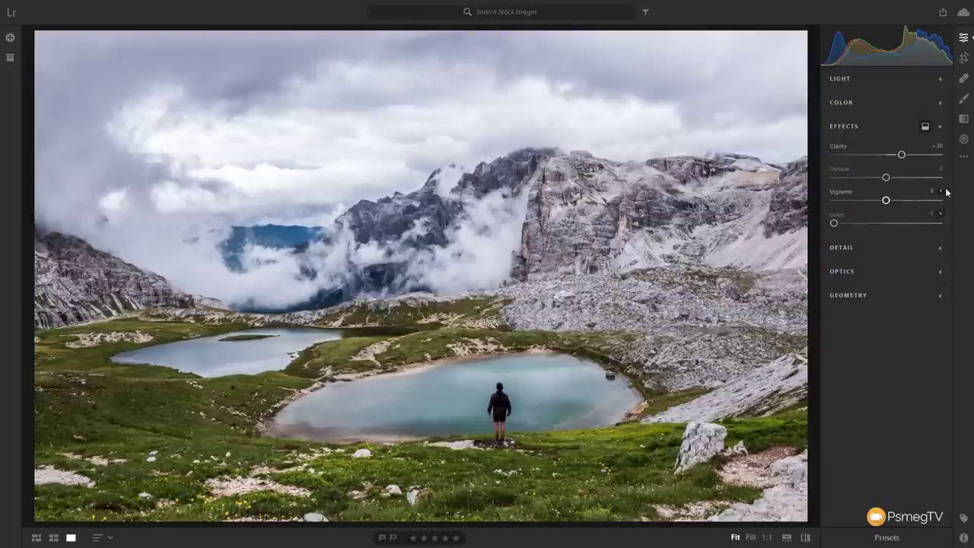
Expand the Vignette options, try a Vignette of −39 with Feather at 0, and reset both values before collapsing the options.
{"action": "left_click", "coordinate": [941, 193]}
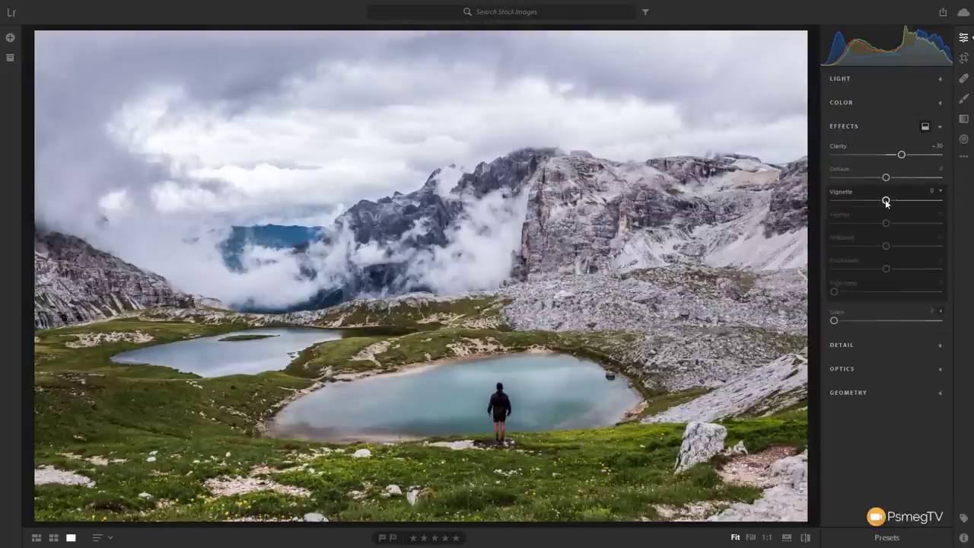
{"action": "mouse_move", "coordinate": [886, 202]}
{"action": "left_click_drag", "start_coordinate": [886, 202], "coordinate": [865, 202]}
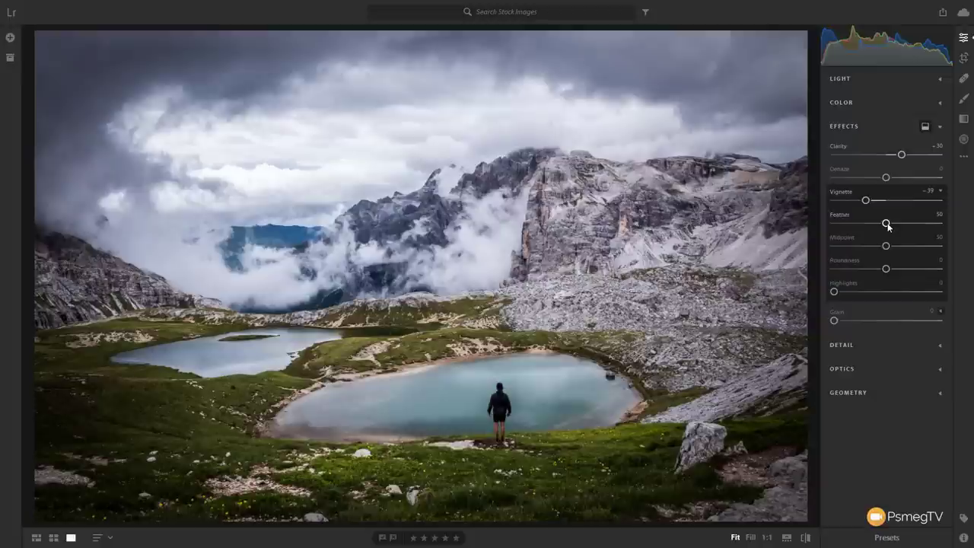
{"action": "left_click_drag", "start_coordinate": [888, 225], "coordinate": [831, 227]}
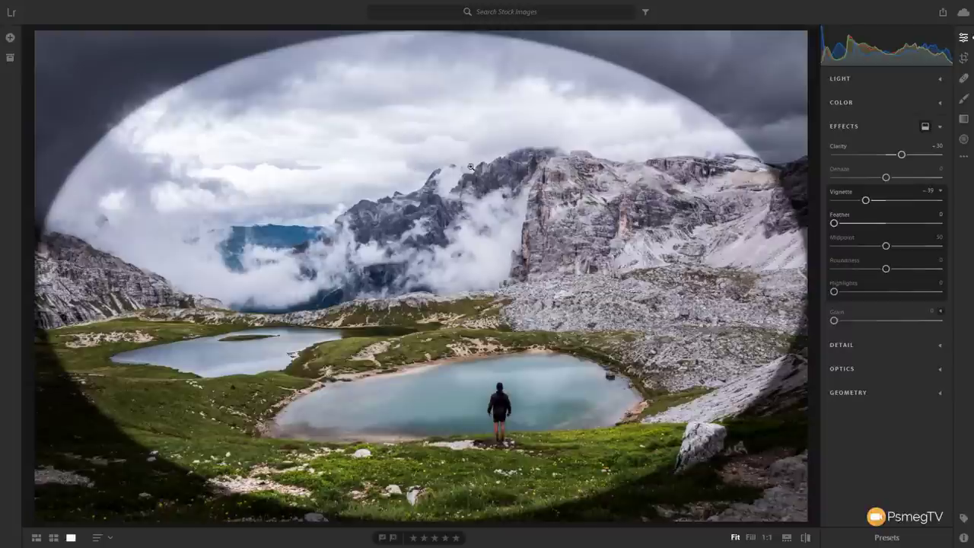
{"action": "double_click", "coordinate": [834, 224]}
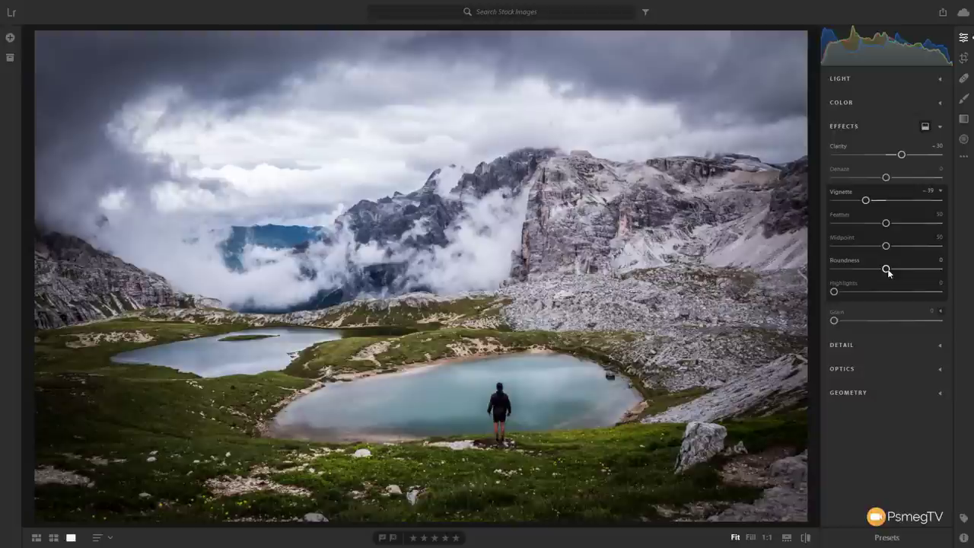
{"action": "double_click", "coordinate": [866, 200]}
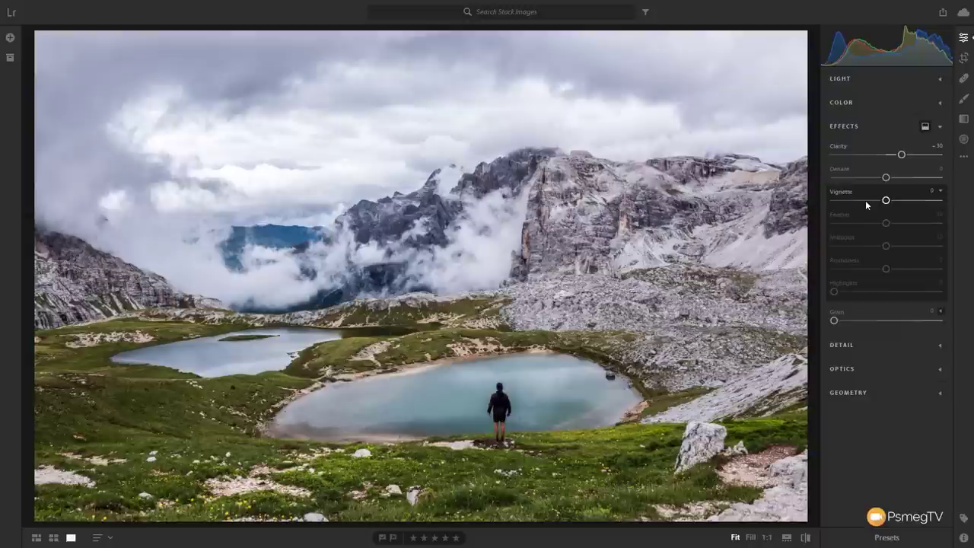
{"action": "left_click", "coordinate": [941, 191]}
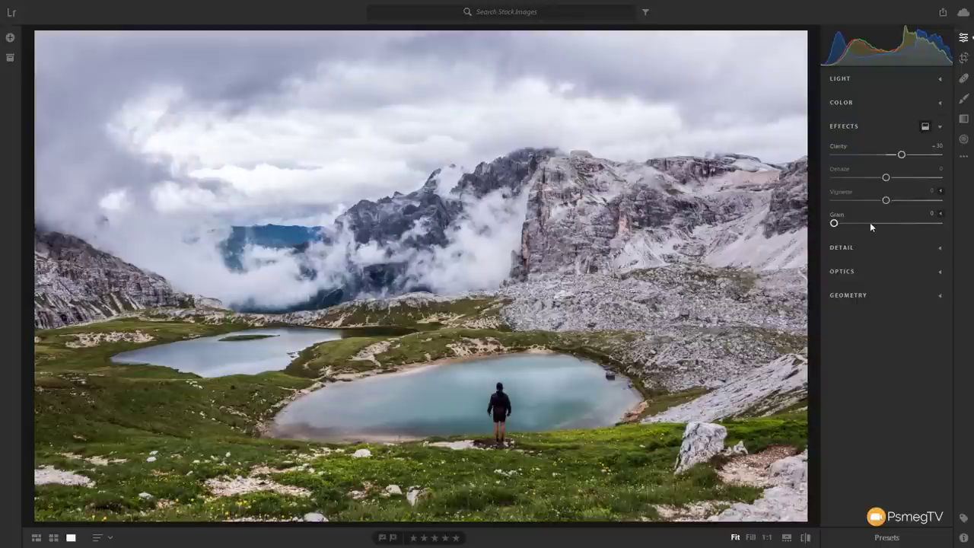
Expand the Grain options, try a Grain of 17 while inspecting the clouds at 1:1, and return Grain to 0.
{"action": "left_click", "coordinate": [941, 217]}
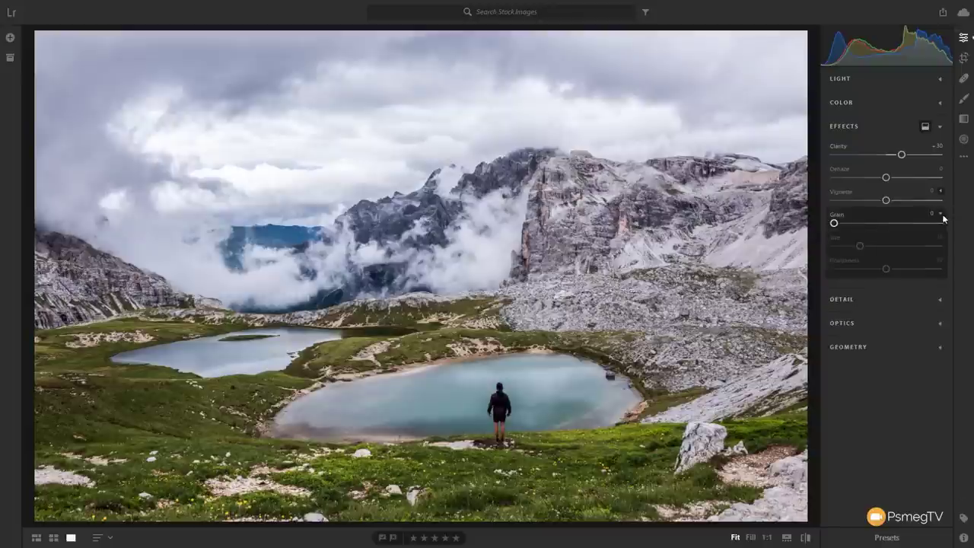
{"action": "left_click_drag", "start_coordinate": [836, 224], "coordinate": [850, 226]}
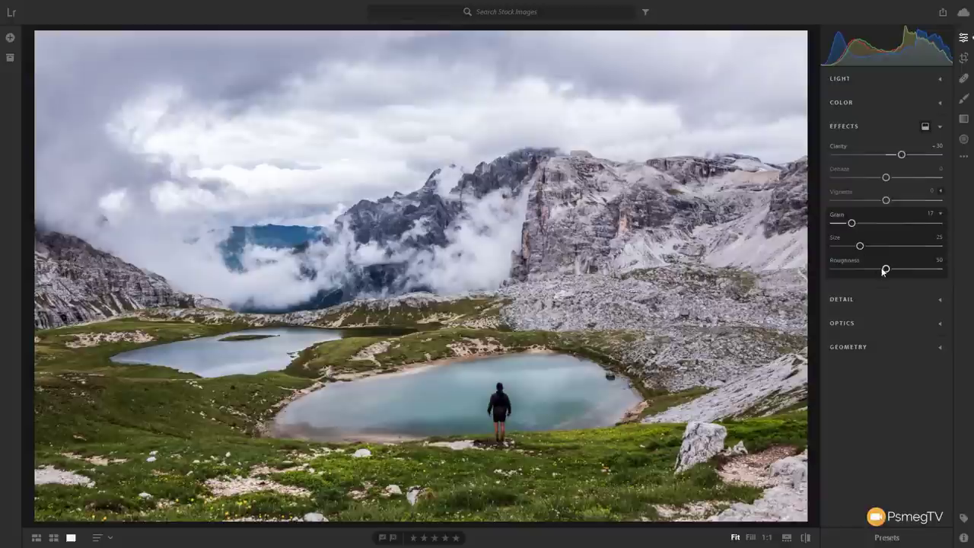
{"action": "left_click", "coordinate": [376, 280]}
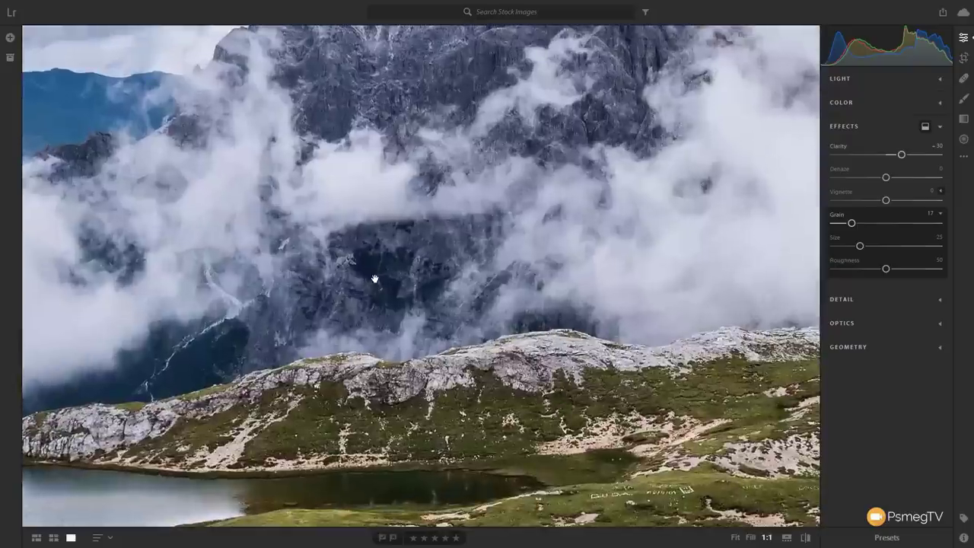
{"action": "scroll", "coordinate": [424, 253], "scroll_direction": "up", "scroll_amount": 10}
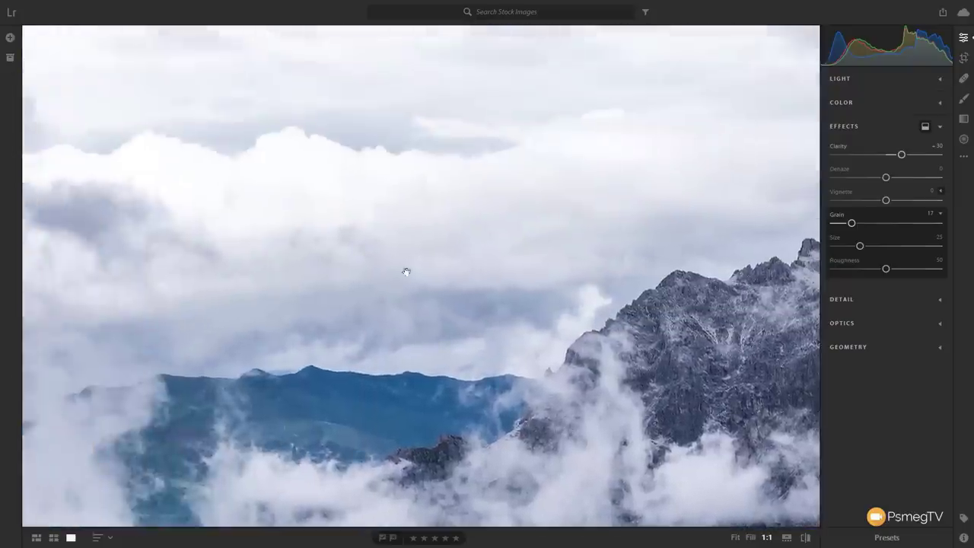
{"action": "scroll", "coordinate": [435, 377], "scroll_direction": "up", "scroll_amount": 5}
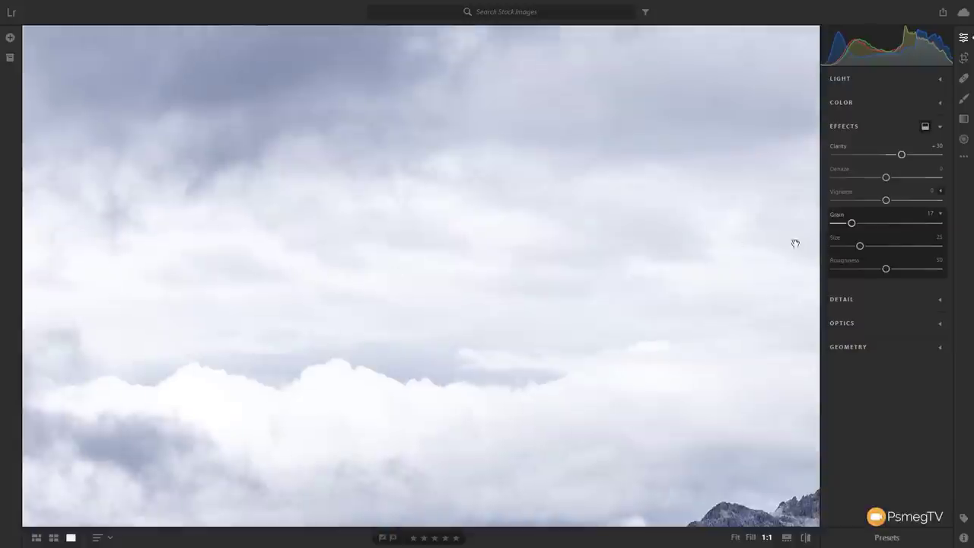
{"action": "left_click_drag", "start_coordinate": [837, 222], "coordinate": [826, 224]}
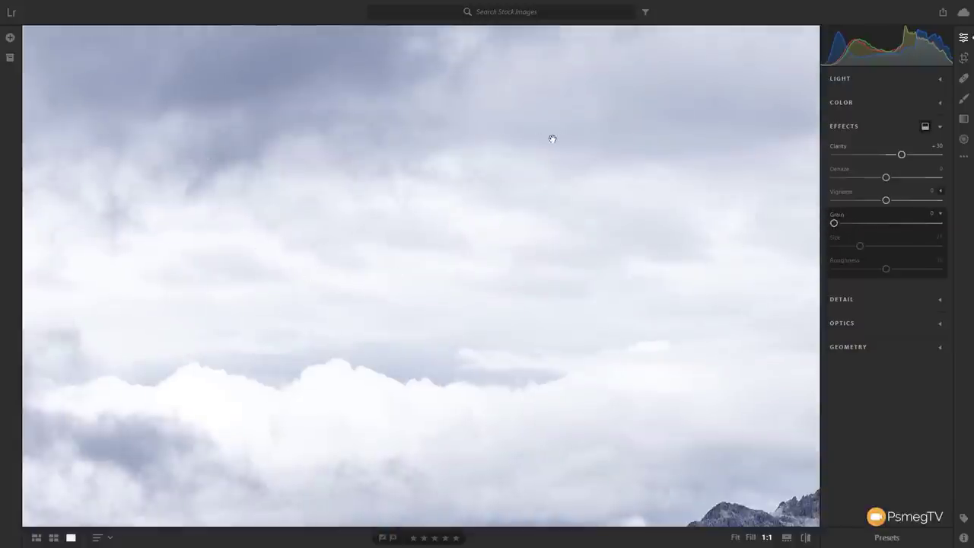
Try a Grain of 49 on the clouds, comparing grain Size values of 66 and 3.
{"action": "left_click_drag", "start_coordinate": [411, 347], "coordinate": [324, 266]}
{"action": "scroll", "coordinate": [324, 266], "scroll_direction": "down", "scroll_amount": 5}
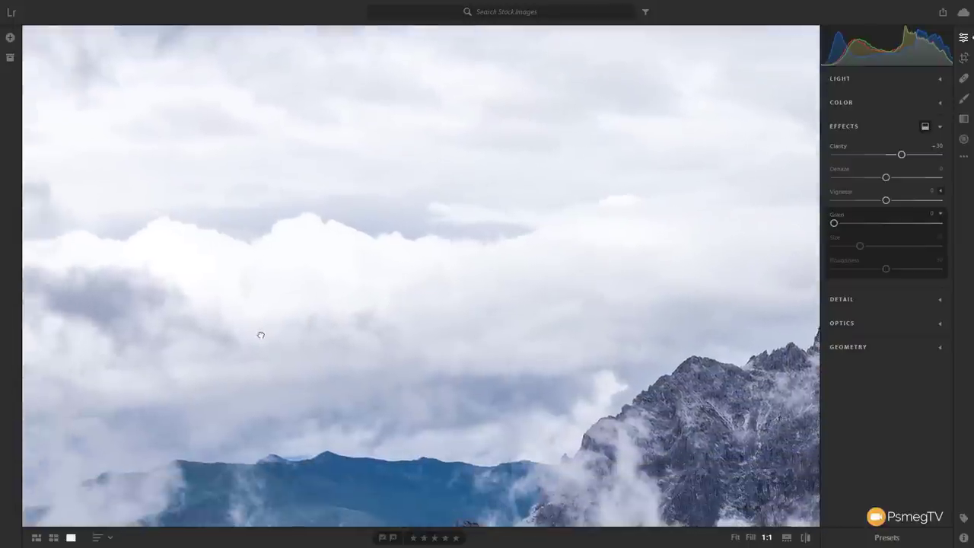
{"action": "scroll", "coordinate": [370, 350], "scroll_direction": "up", "scroll_amount": 4}
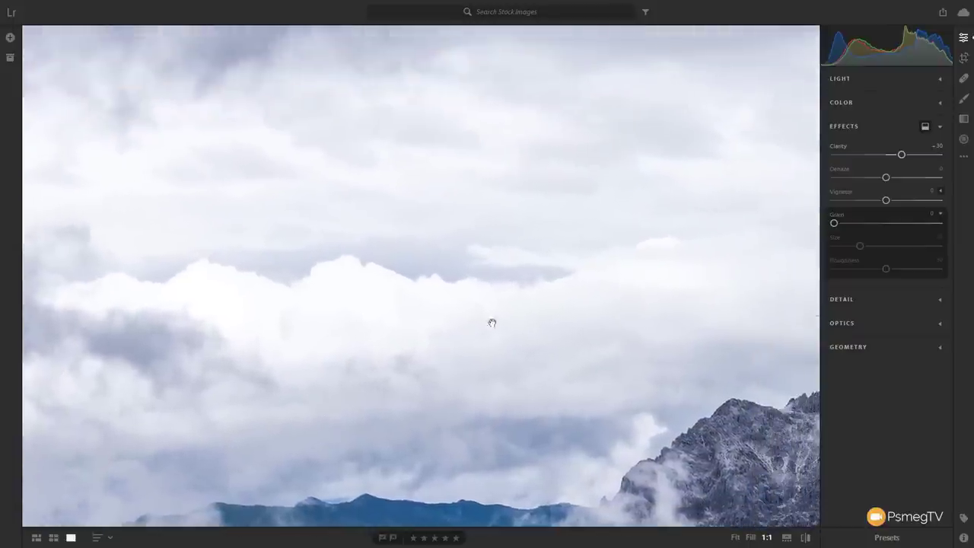
{"action": "left_click_drag", "start_coordinate": [837, 223], "coordinate": [884, 223]}
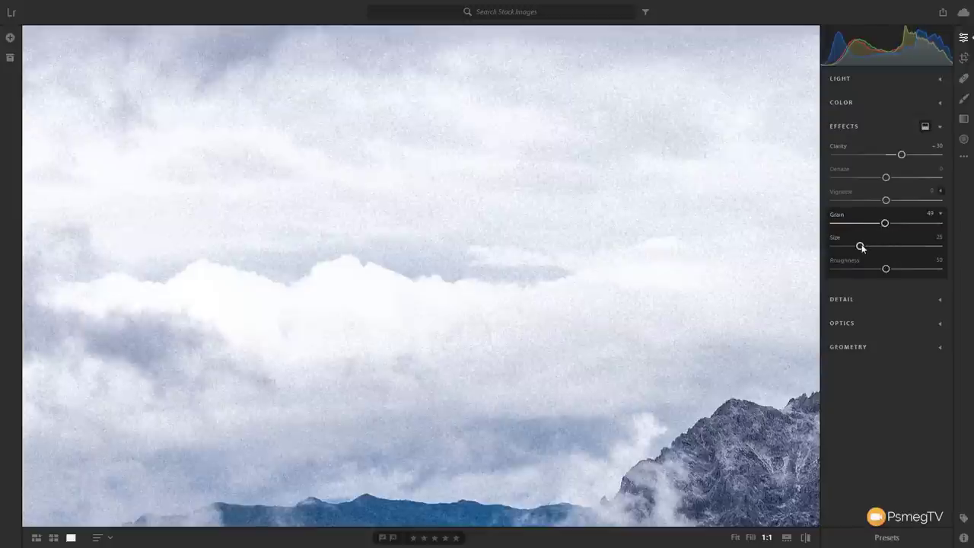
{"action": "left_click_drag", "start_coordinate": [860, 247], "coordinate": [904, 246]}
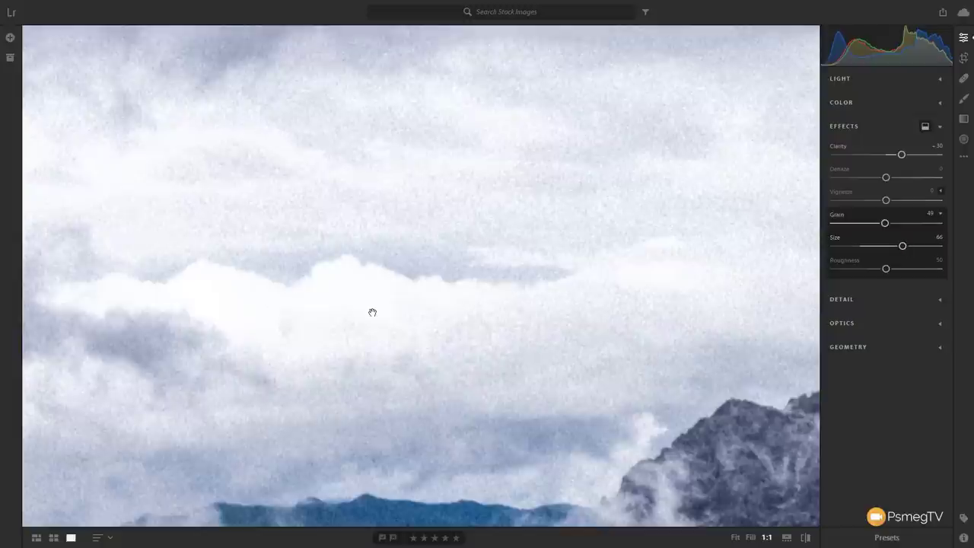
{"action": "left_click_drag", "start_coordinate": [903, 246], "coordinate": [837, 247]}
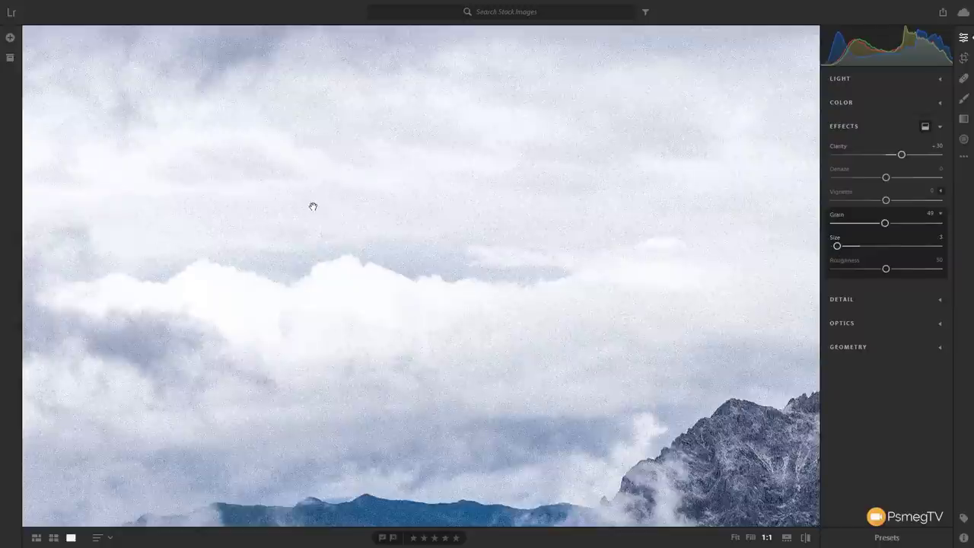
Try a grain Size of 28 with Roughness at 9, 88 and 68, reset Grain to 0 and view the whole photo.
{"action": "left_click_drag", "start_coordinate": [837, 246], "coordinate": [841, 274]}
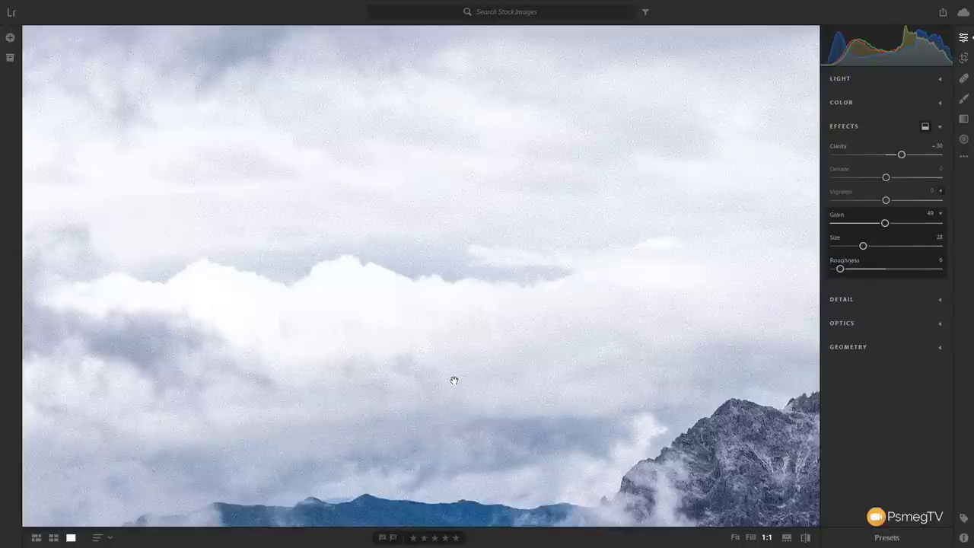
{"action": "left_click_drag", "start_coordinate": [841, 270], "coordinate": [929, 272]}
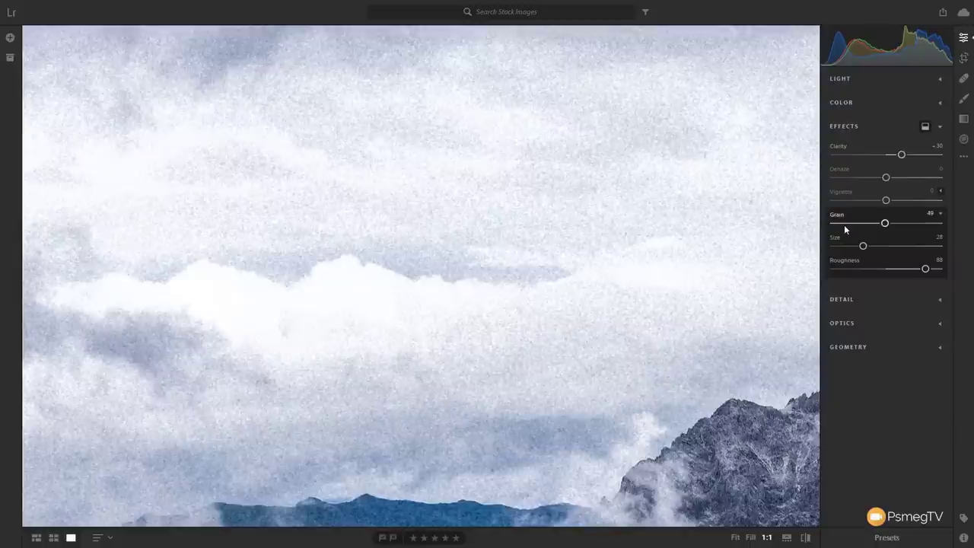
{"action": "left_click_drag", "start_coordinate": [924, 272], "coordinate": [908, 274]}
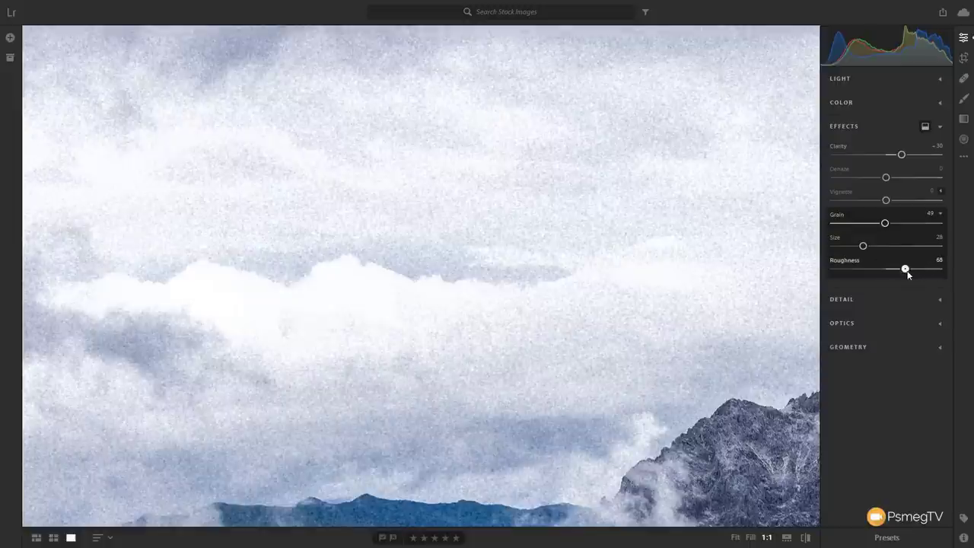
{"action": "double_click", "coordinate": [885, 223]}
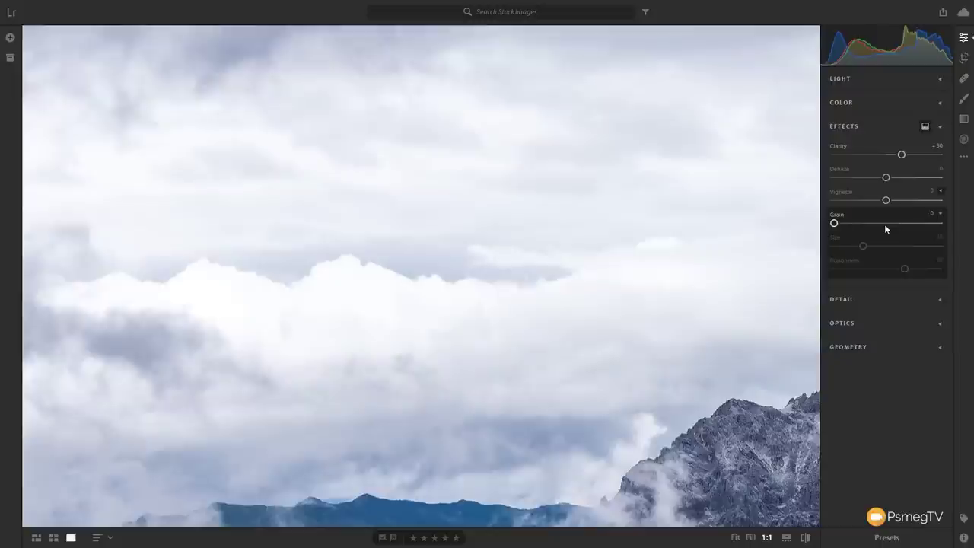
{"action": "left_click", "coordinate": [941, 214]}
{"action": "left_click", "coordinate": [386, 298]}
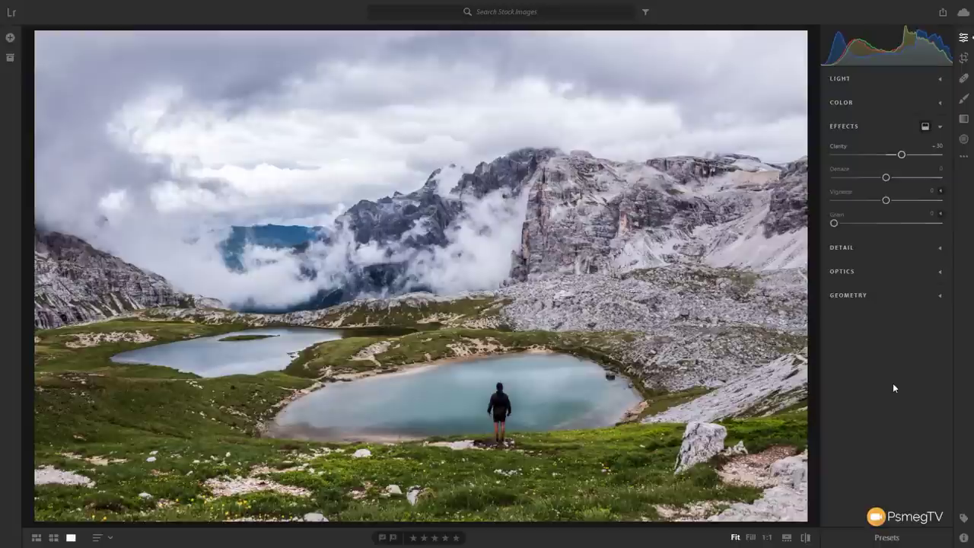
Open the Detail adjustments with the rock face at 1:1, and briefly expand the Noise Reduction options.
{"action": "left_click", "coordinate": [851, 250]}
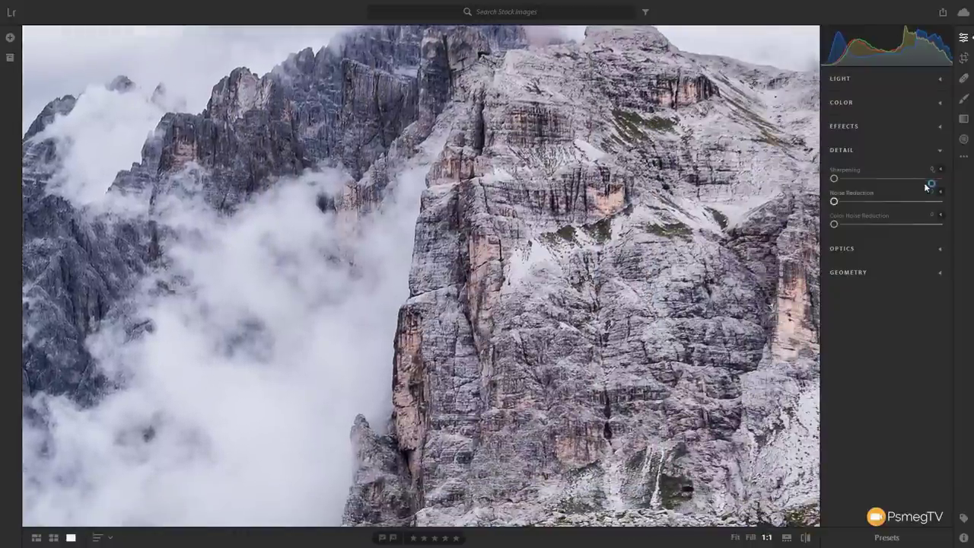
{"action": "left_click", "coordinate": [858, 163]}
{"action": "left_click", "coordinate": [859, 172]}
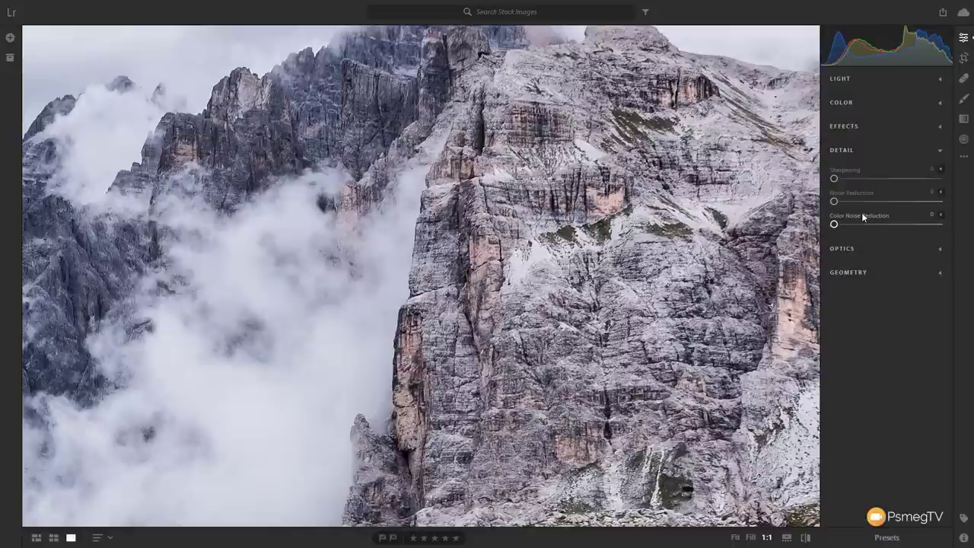
{"action": "mouse_move", "coordinate": [864, 217]}
{"action": "left_click", "coordinate": [942, 194]}
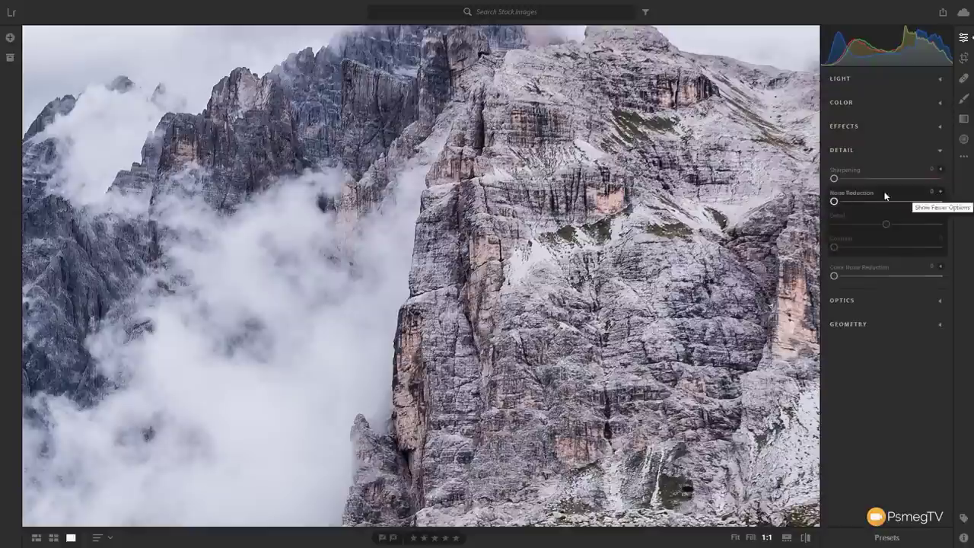
{"action": "left_click", "coordinate": [942, 194]}
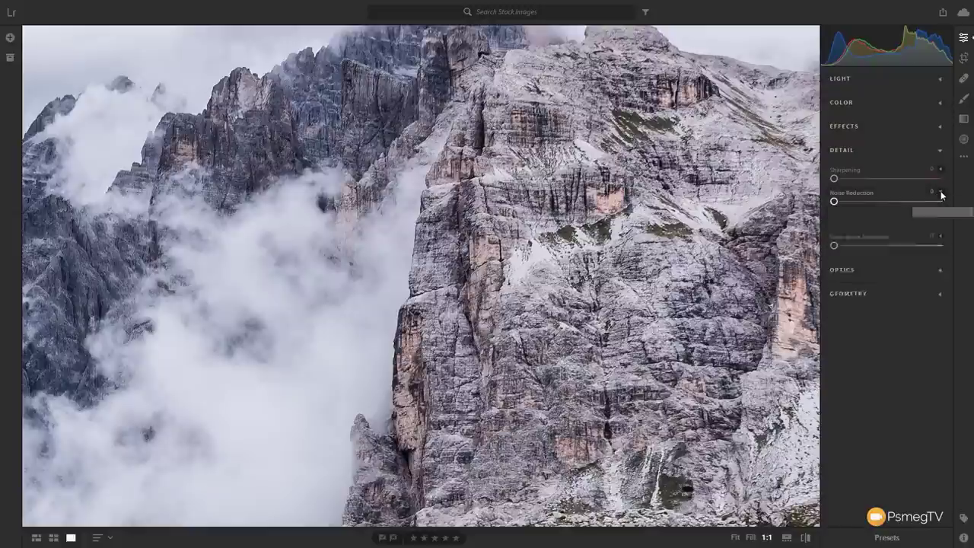
Expand the Sharpening options and set Sharpening to 20 with the rock face at 1:1.
{"action": "left_click", "coordinate": [942, 170]}
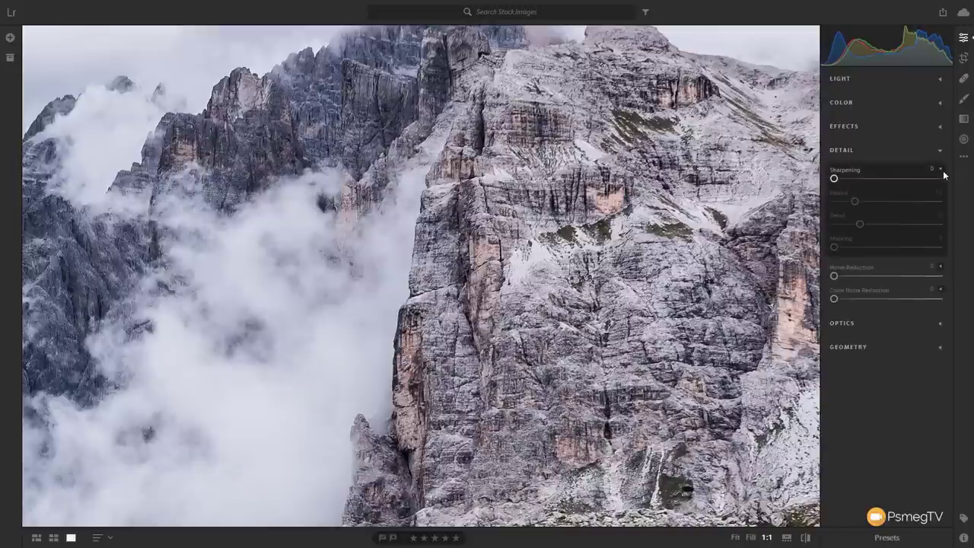
{"action": "mouse_move", "coordinate": [837, 181]}
{"action": "left_click_drag", "start_coordinate": [839, 176], "coordinate": [848, 178]}
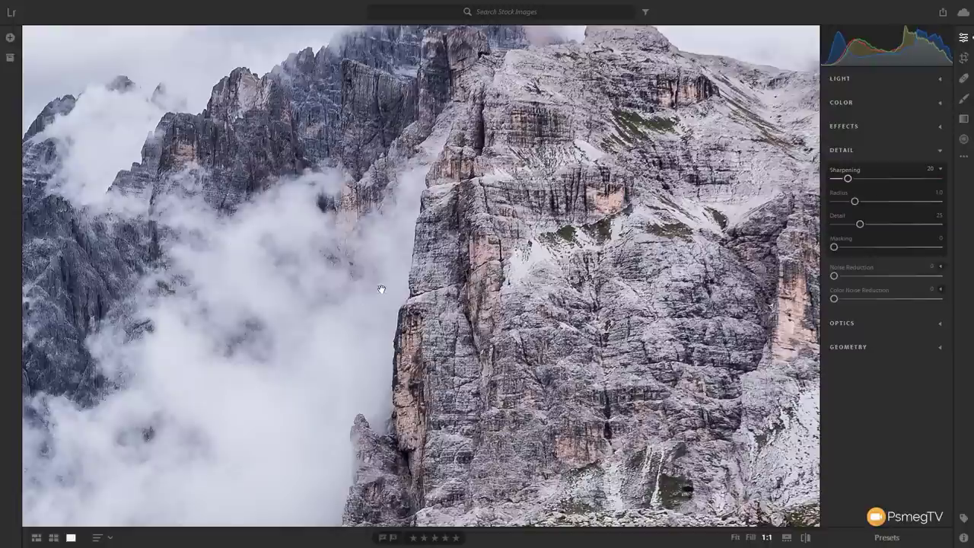
Raise the sharpening Masking to 80 and on to 100 while previewing the mask on the rock face.
{"action": "key", "text": "alt"}
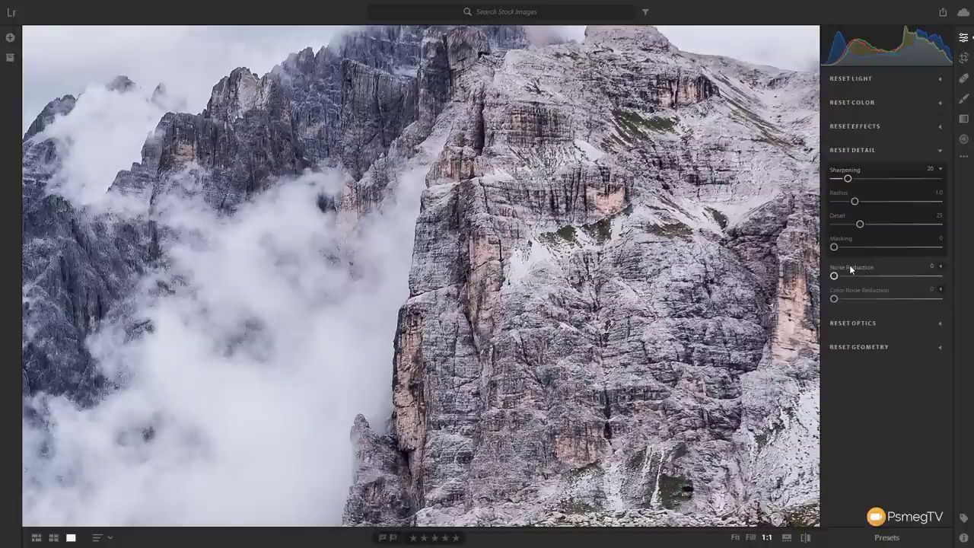
{"action": "left_click_drag", "start_coordinate": [834, 248], "coordinate": [918, 247]}
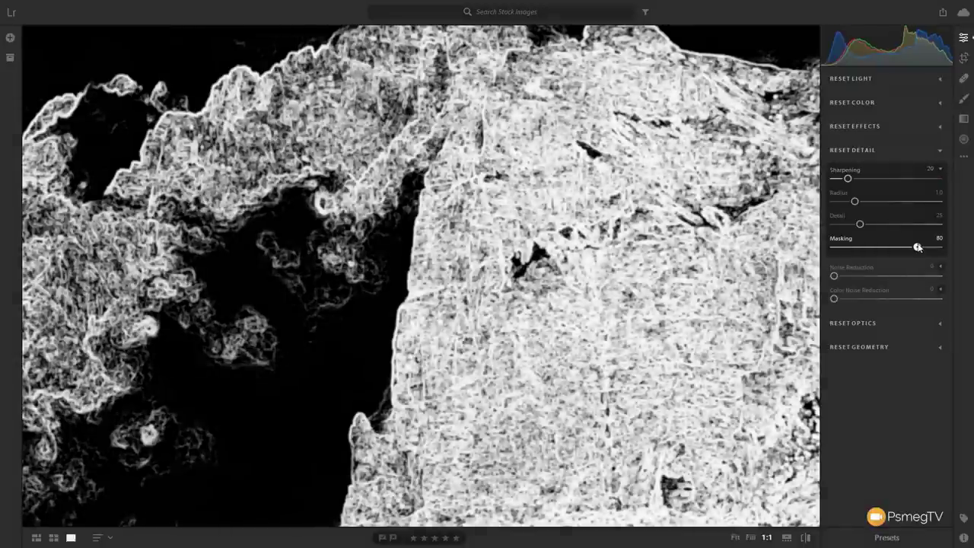
{"action": "left_click_drag", "start_coordinate": [918, 247], "coordinate": [945, 247]}
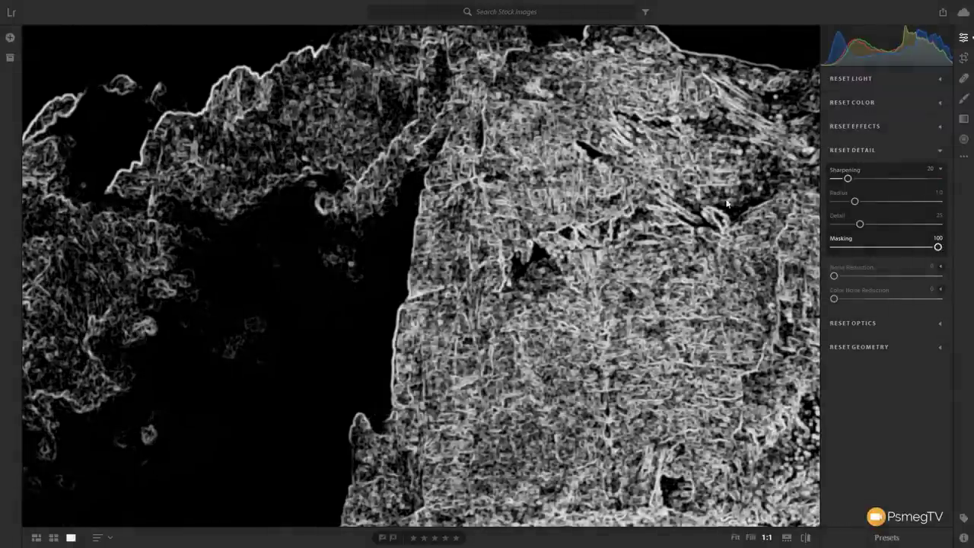
{"action": "key", "text": "alt"}
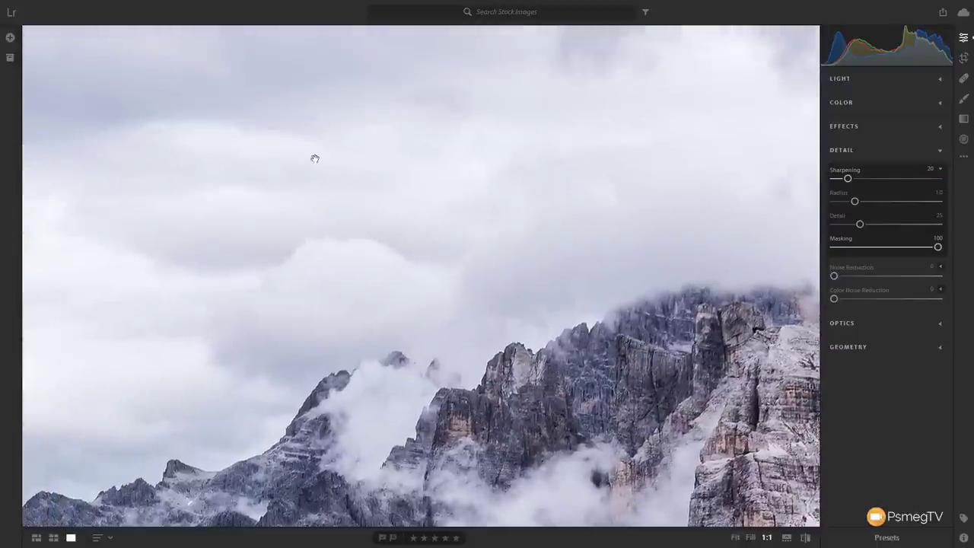
Inspect the clouds at 1:1, and set Masking to 17 while previewing the mask on the whole photo.
{"action": "left_click_drag", "start_coordinate": [938, 248], "coordinate": [374, 239]}
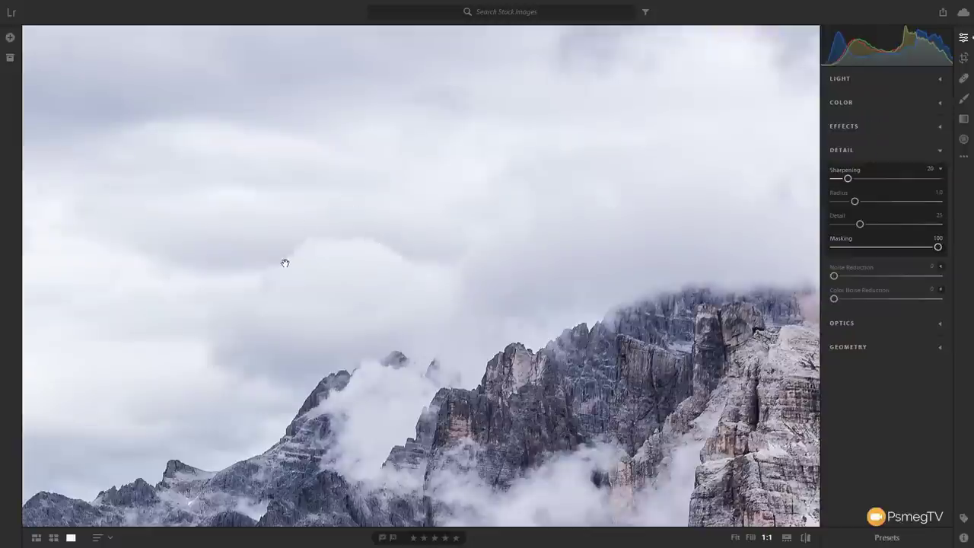
{"action": "left_click_drag", "start_coordinate": [196, 228], "coordinate": [556, 264]}
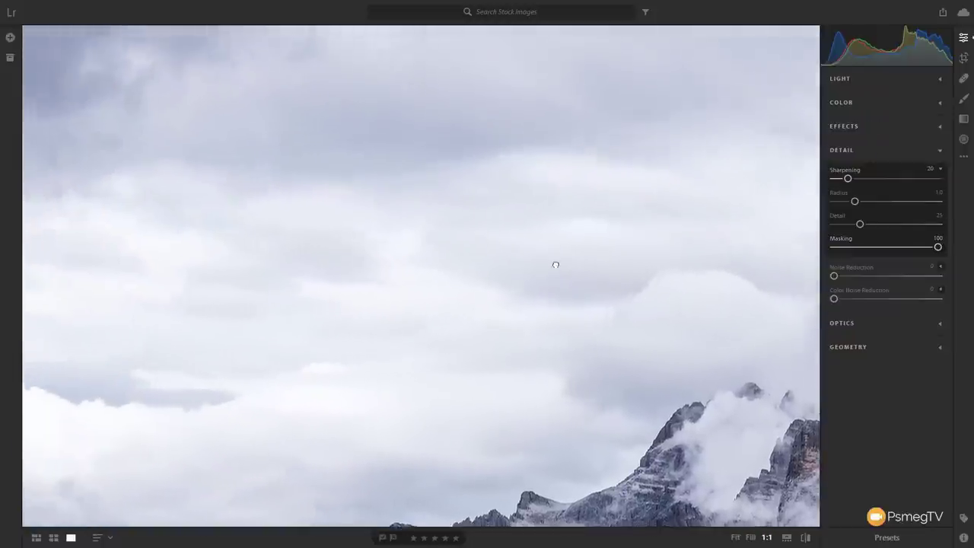
{"action": "left_click_drag", "start_coordinate": [155, 244], "coordinate": [386, 192]}
{"action": "left_click_drag", "start_coordinate": [447, 304], "coordinate": [378, 258]}
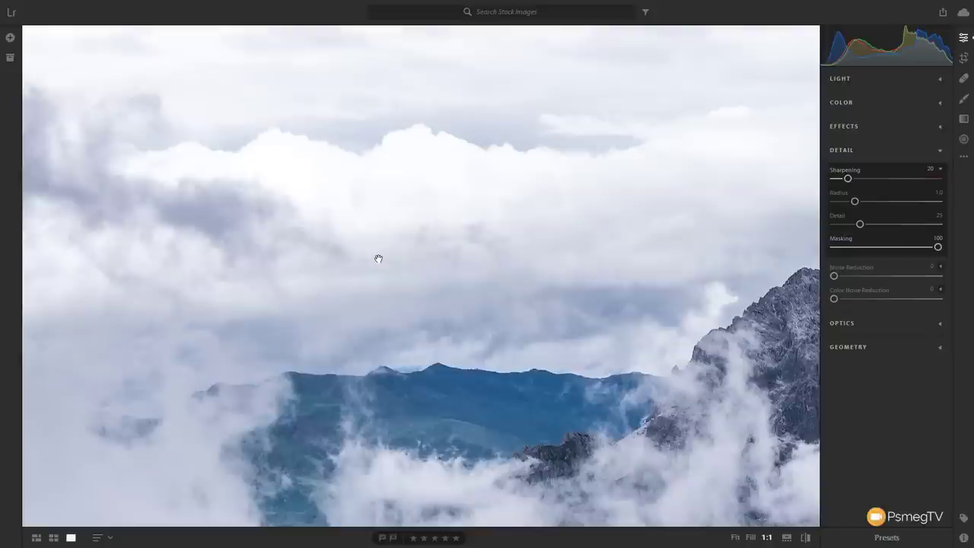
{"action": "left_click", "coordinate": [524, 283]}
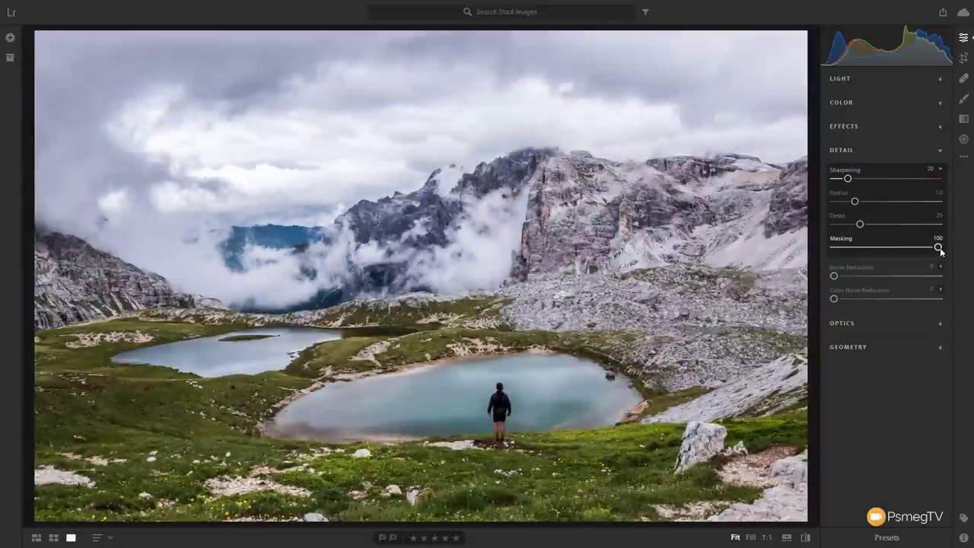
{"action": "left_click_drag", "start_coordinate": [940, 251], "coordinate": [853, 248], "text": "alt"}
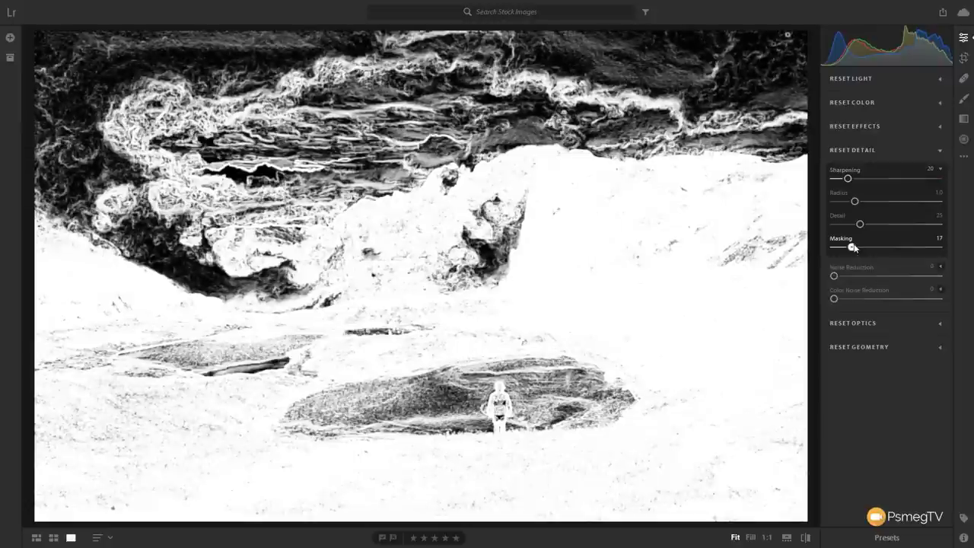
Try sharpening Detail at 100 and 89 on the misty mountain at 1:1, and set it to 20 using the detail preview.
{"action": "left_click_drag", "start_coordinate": [853, 248], "coordinate": [940, 225]}
{"action": "left_click", "coordinate": [389, 219]}
{"action": "key", "text": "alt"}
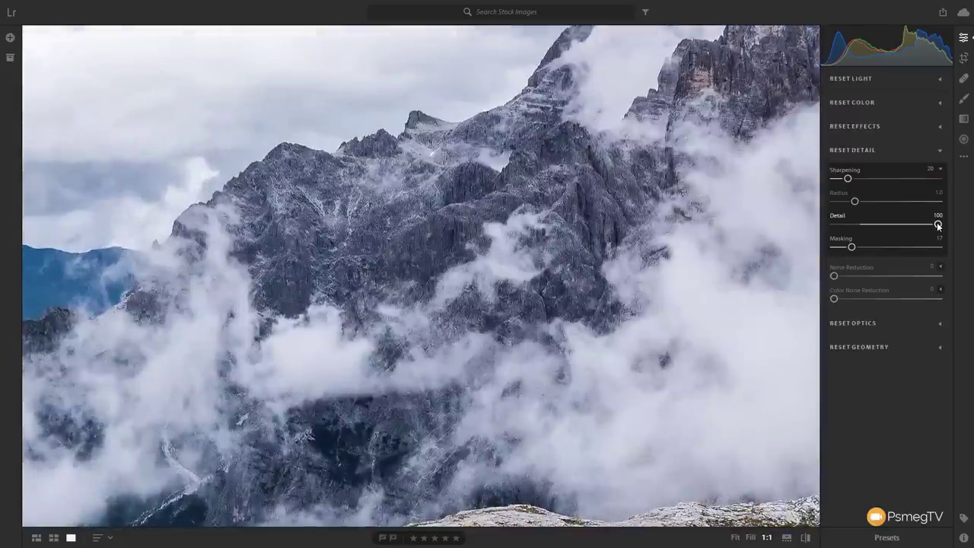
{"action": "left_click_drag", "start_coordinate": [939, 226], "coordinate": [929, 226]}
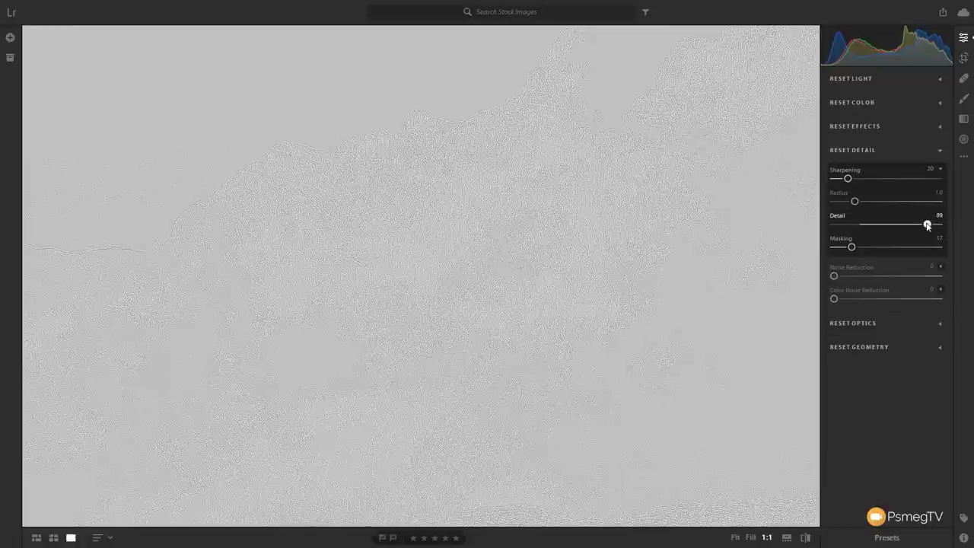
{"action": "left_click_drag", "start_coordinate": [928, 225], "coordinate": [857, 225]}
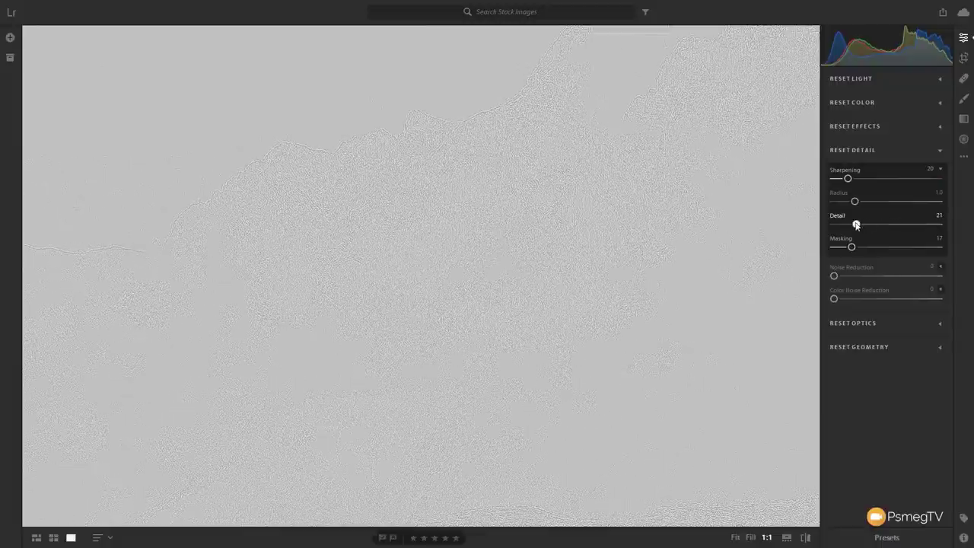
{"action": "left_click_drag", "start_coordinate": [856, 225], "coordinate": [855, 226]}
{"action": "left_click_drag", "start_coordinate": [855, 225], "coordinate": [854, 222]}
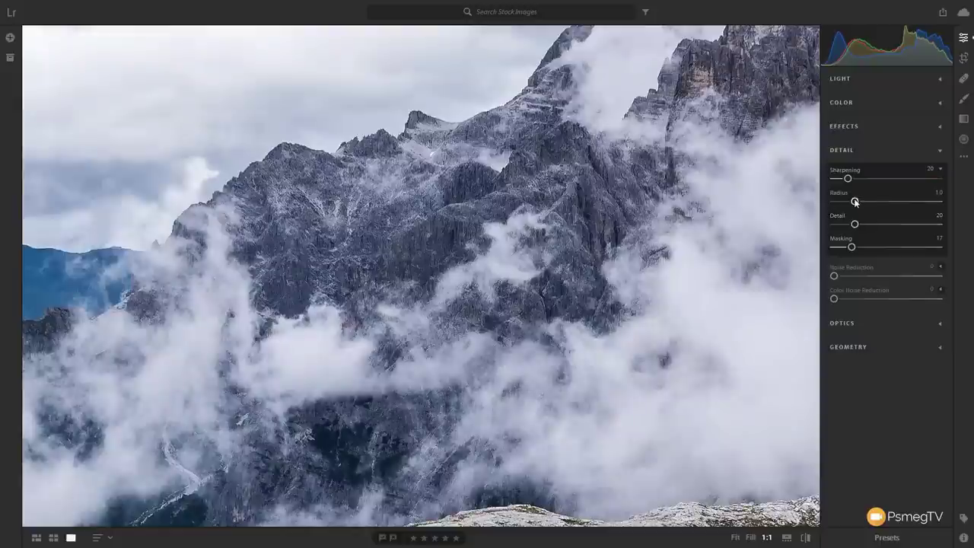
Set Sharpening to 30 and, with the whole photo in view, Masking to 92, collapsing the Sharpening options.
{"action": "mouse_move", "coordinate": [847, 178]}
{"action": "left_mouse_down"}
{"action": "mouse_move", "coordinate": [878, 183]}
{"action": "mouse_move", "coordinate": [855, 186]}
{"action": "left_mouse_up"}
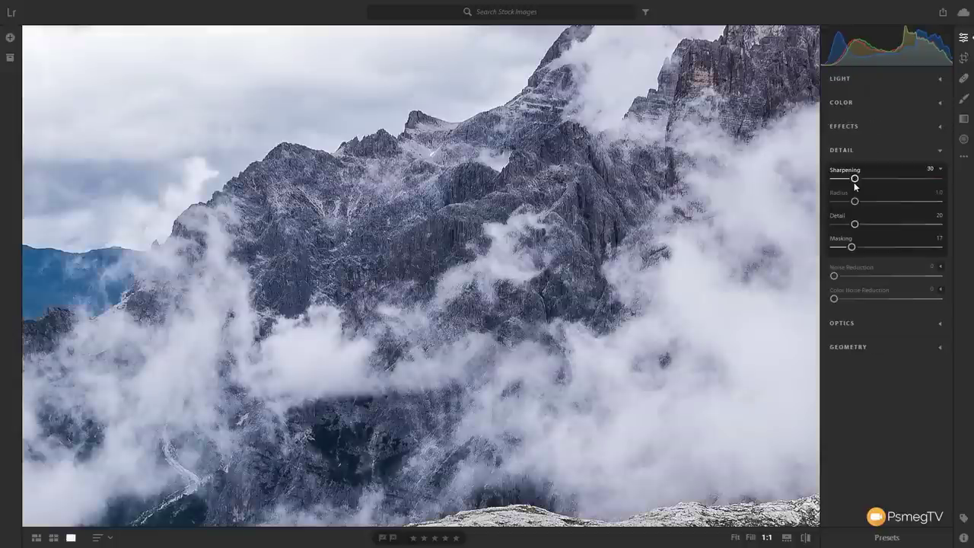
{"action": "mouse_move", "coordinate": [855, 186]}
{"action": "left_click", "coordinate": [340, 233]}
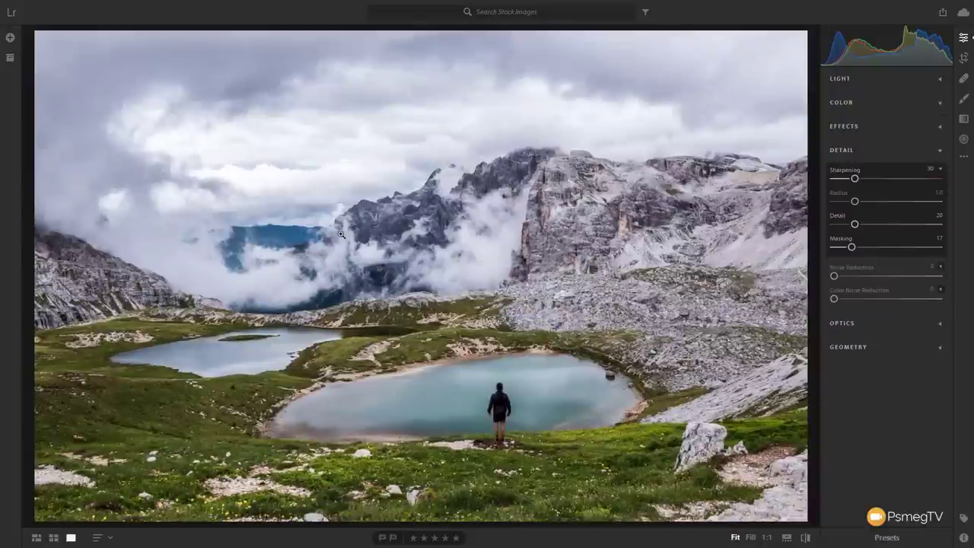
{"action": "key", "text": "alt"}
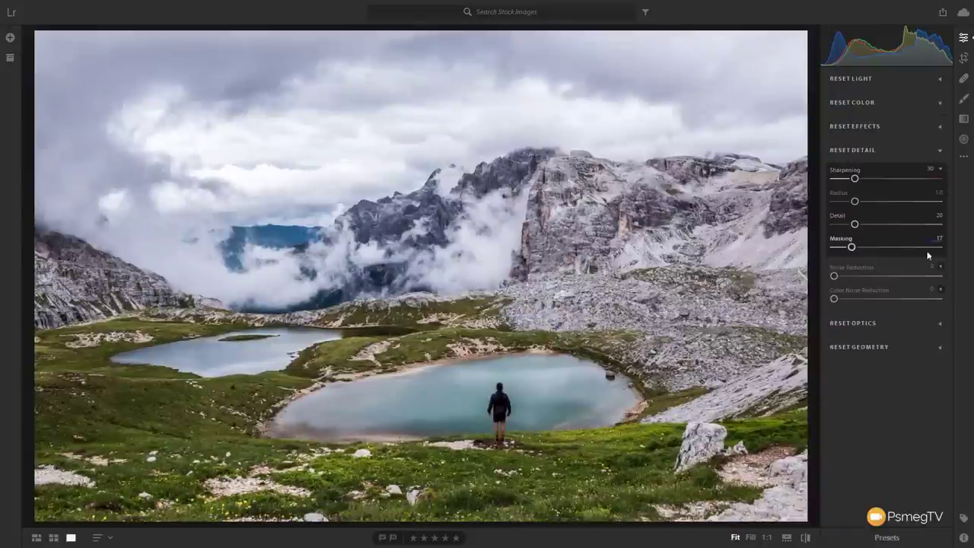
{"action": "left_click_drag", "start_coordinate": [853, 246], "coordinate": [931, 248]}
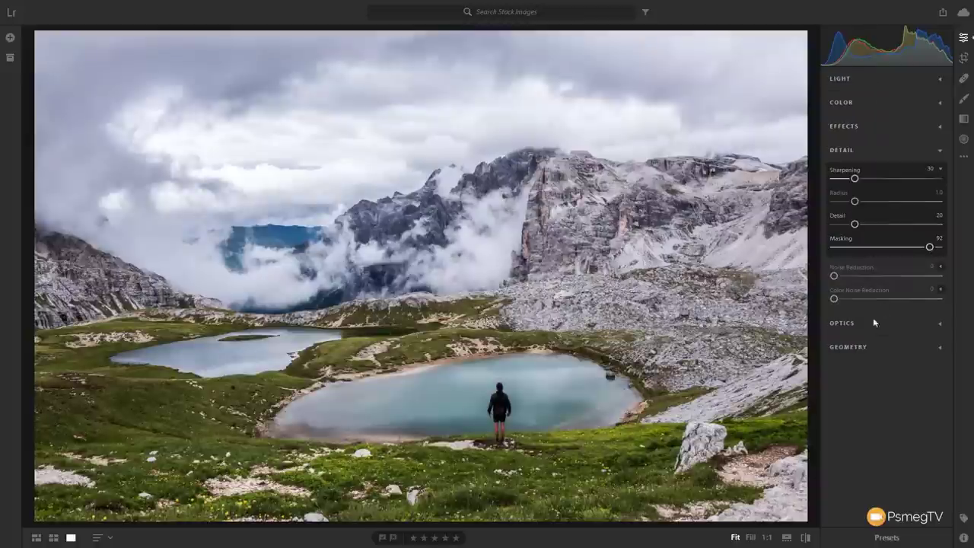
{"action": "left_click", "coordinate": [941, 169]}
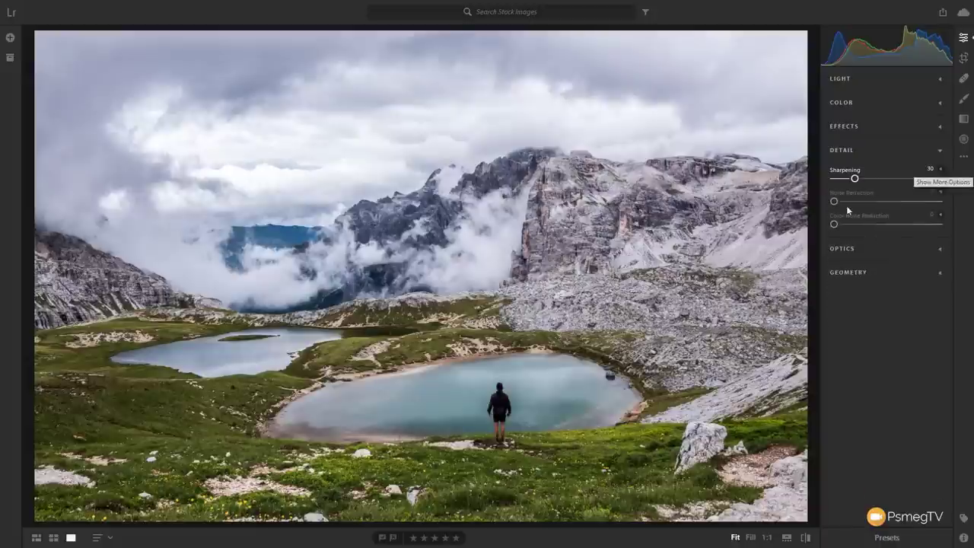
Examine the Noise Reduction and Color Noise Reduction options with the clouds at 1:1, and collapse both.
{"action": "left_click", "coordinate": [251, 172]}
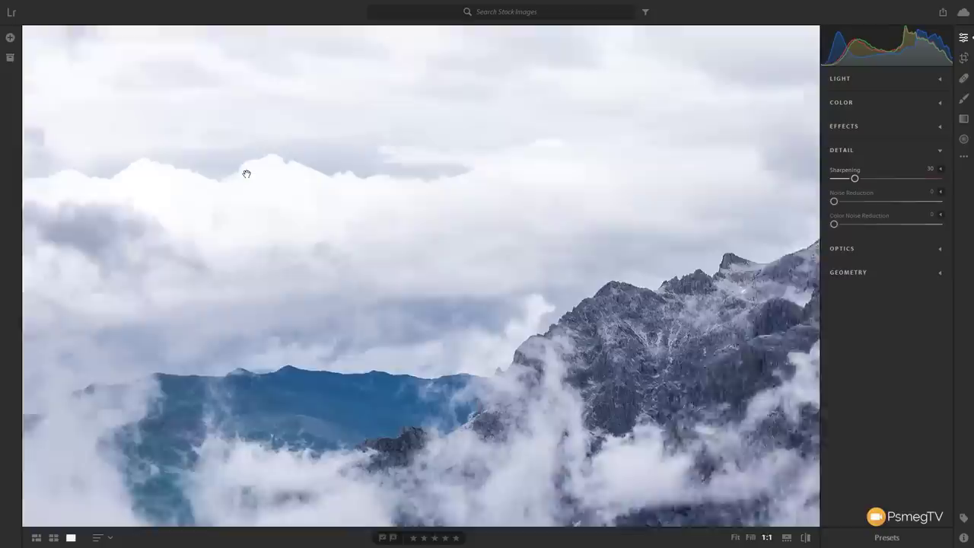
{"action": "scroll", "coordinate": [247, 174], "scroll_direction": "left", "scroll_amount": 10}
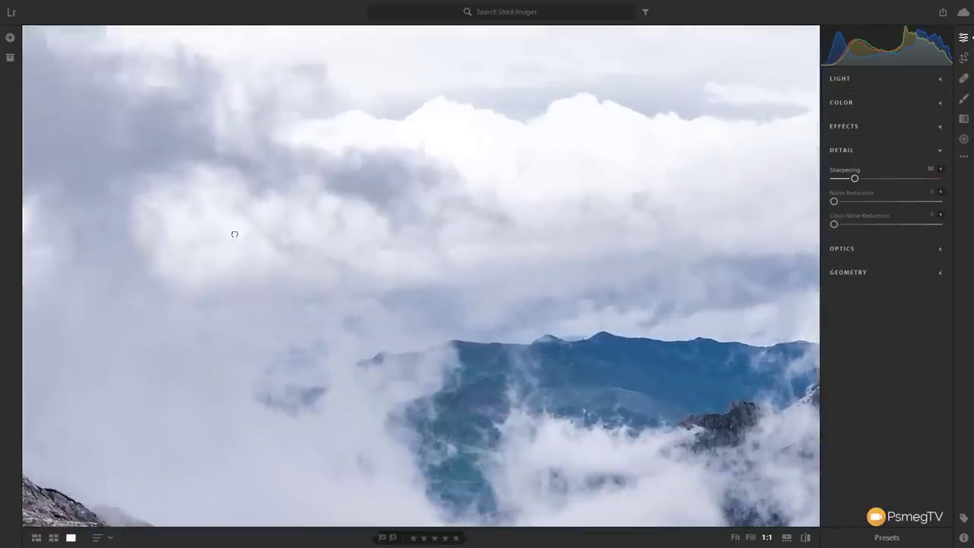
{"action": "scroll", "coordinate": [234, 234], "scroll_direction": "up", "scroll_amount": 5}
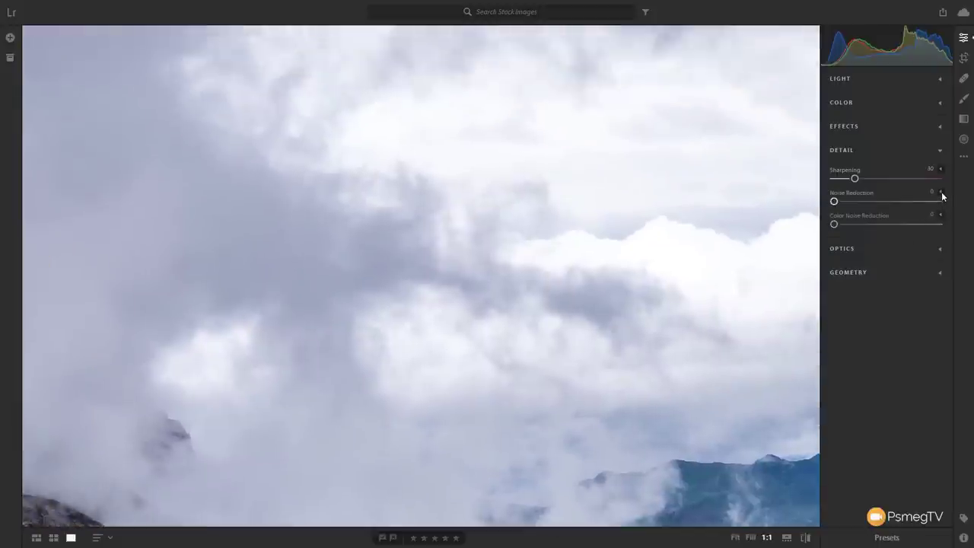
{"action": "left_click", "coordinate": [941, 194]}
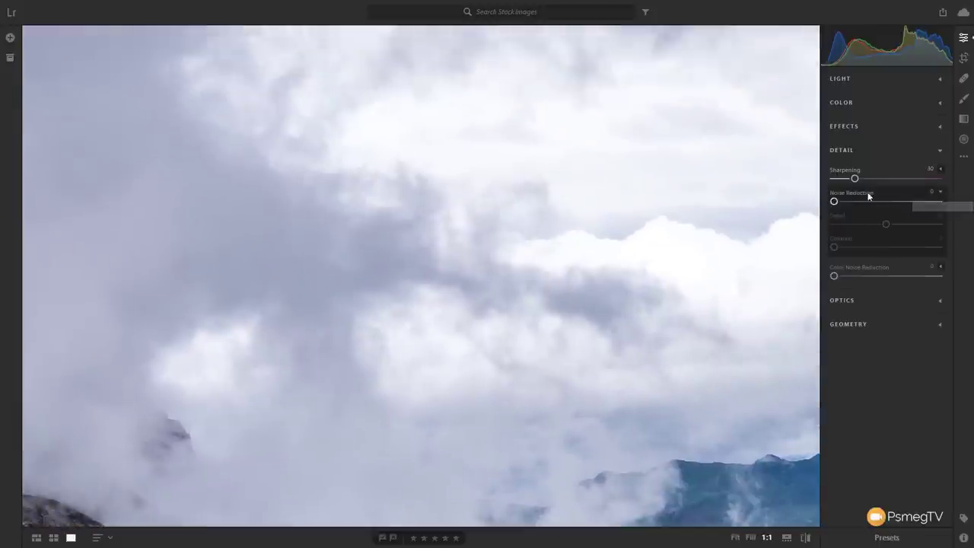
{"action": "left_click", "coordinate": [942, 267]}
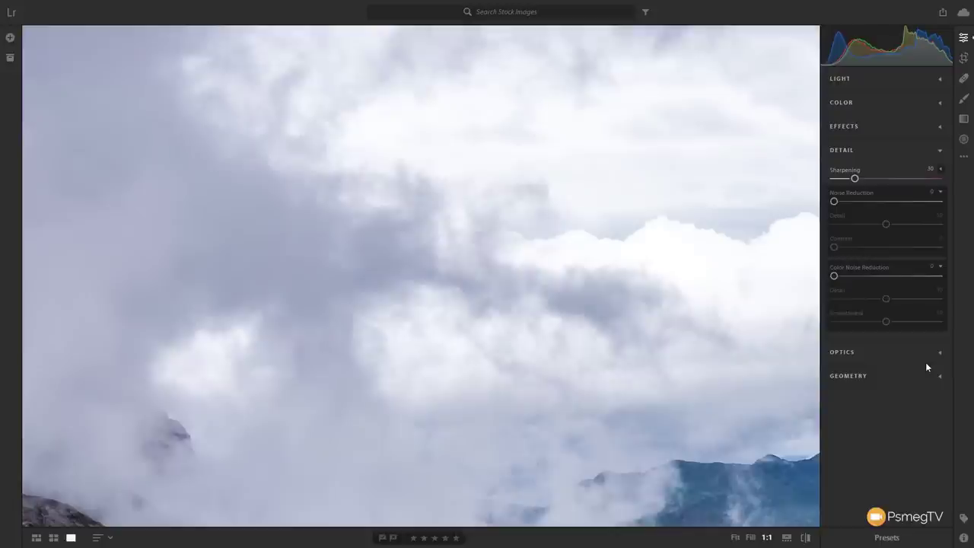
{"action": "left_click", "coordinate": [941, 192]}
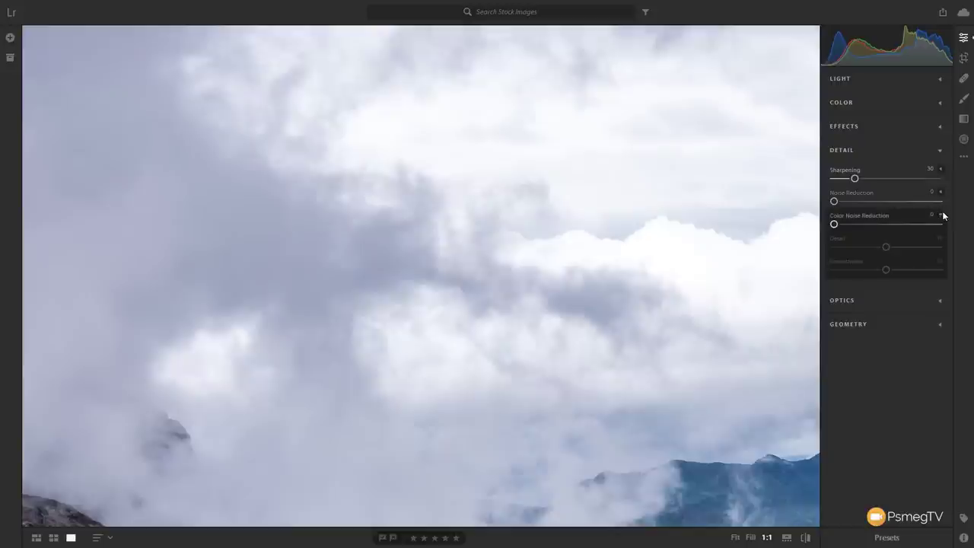
{"action": "left_click", "coordinate": [942, 215]}
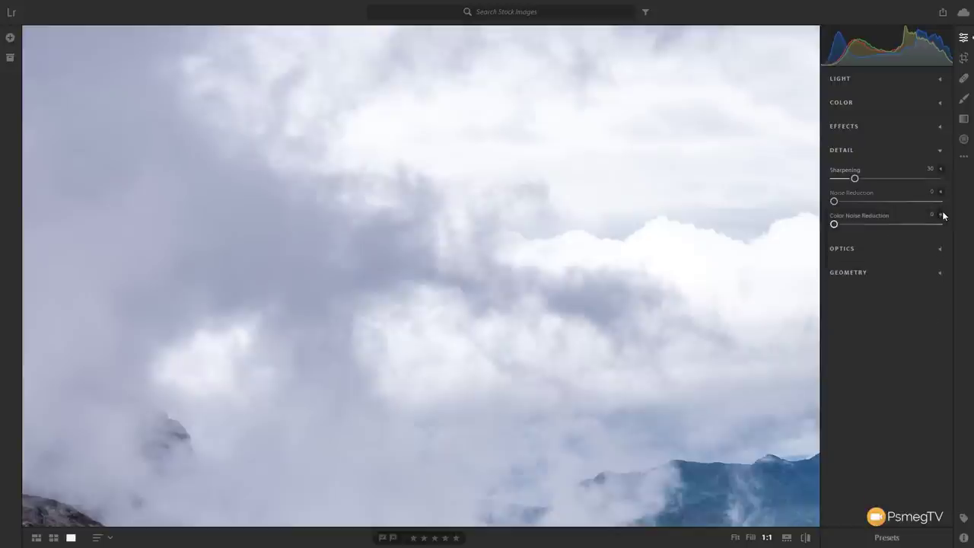
Enable Remove Chromatic Aberration in the Optics adjustments, and briefly try Enable Lens Corrections before switching it off.
{"action": "left_click", "coordinate": [892, 247]}
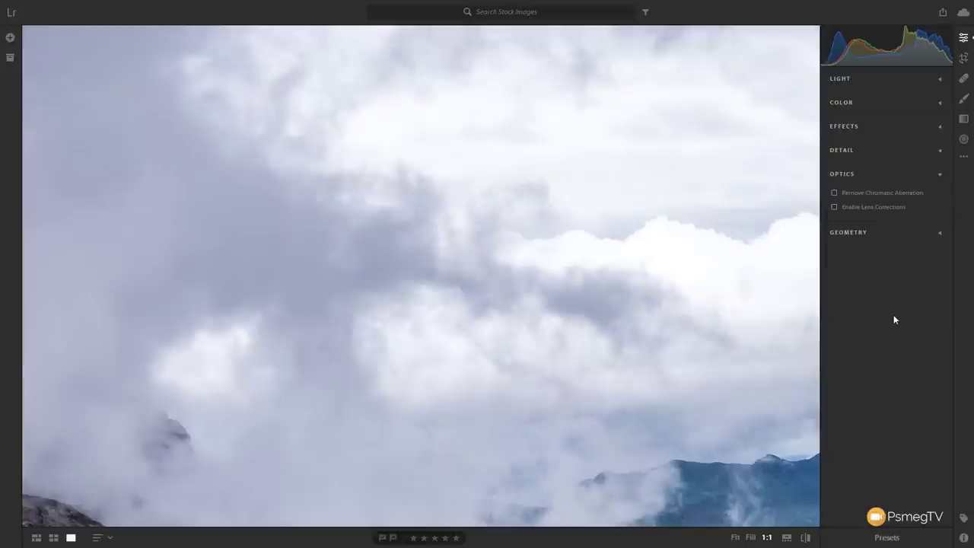
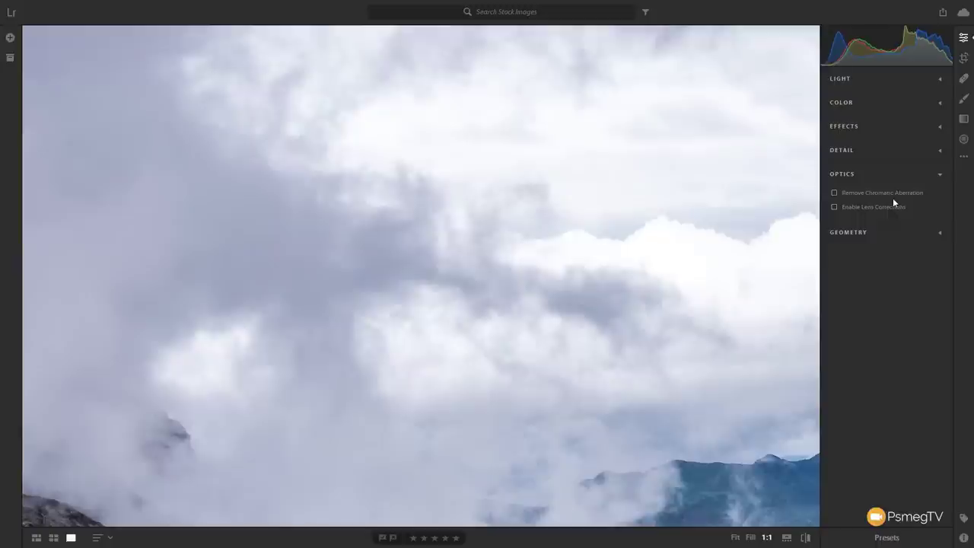
{"action": "left_click", "coordinate": [882, 193]}
{"action": "left_click", "coordinate": [864, 207]}
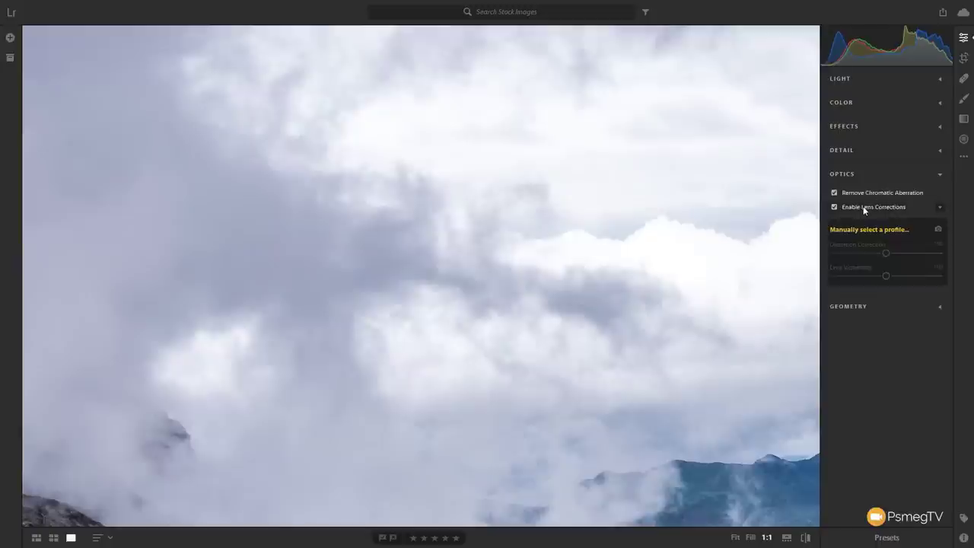
{"action": "left_click", "coordinate": [938, 231]}
{"action": "mouse_move", "coordinate": [866, 254]}
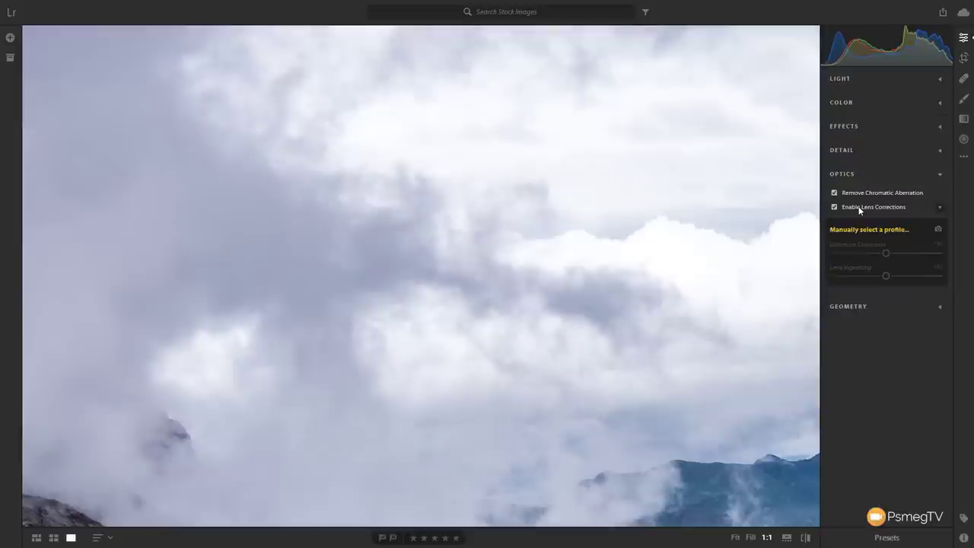
{"action": "left_click", "coordinate": [837, 208]}
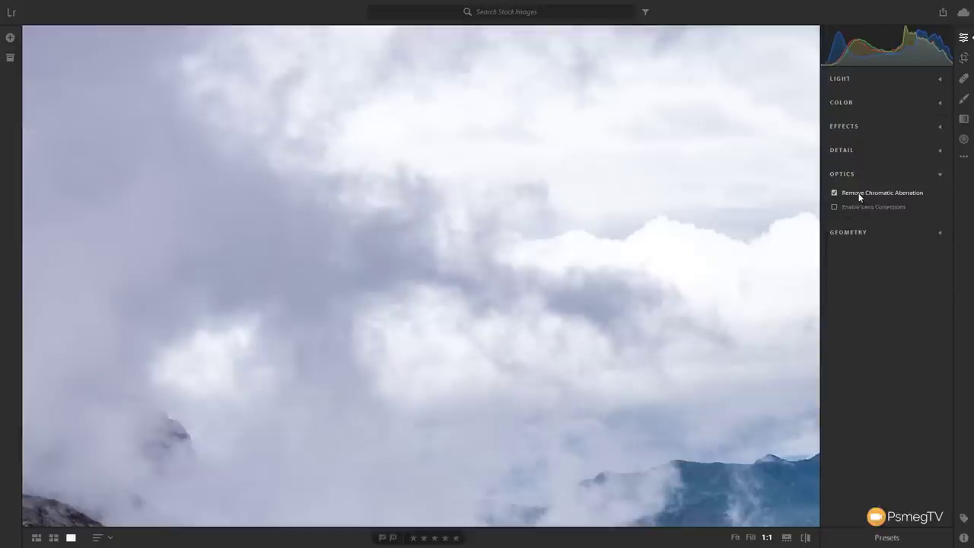
Inspect the mountain ridges and the small lake's edges at 1:1, and return to the whole photo.
{"action": "left_click", "coordinate": [653, 424]}
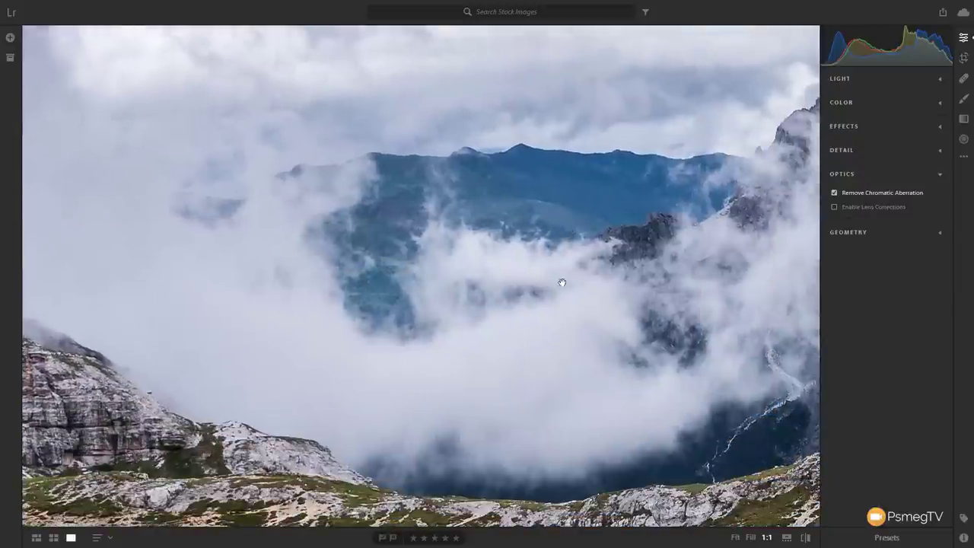
{"action": "scroll", "coordinate": [568, 239], "scroll_direction": "down", "scroll_amount": 5}
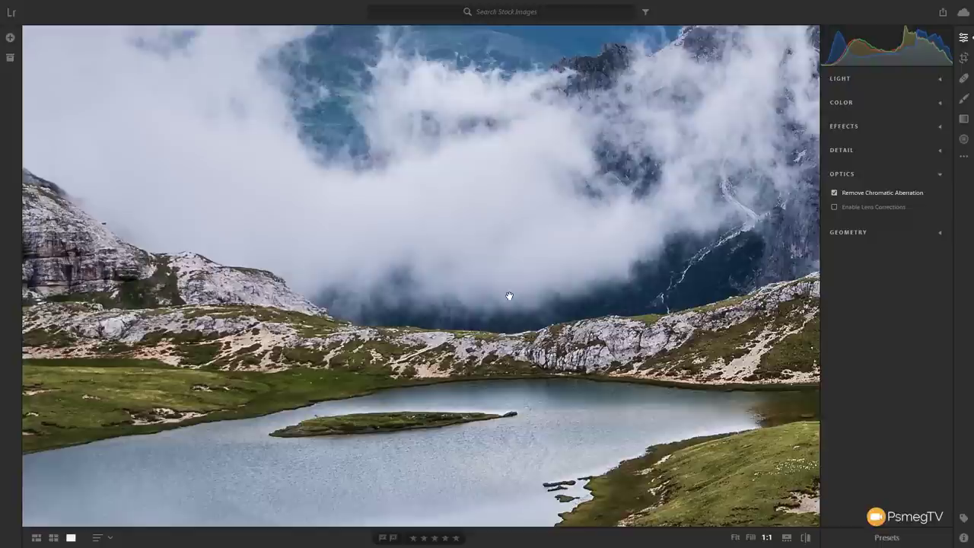
{"action": "left_click_drag", "start_coordinate": [509, 296], "coordinate": [338, 228]}
{"action": "left_click", "coordinate": [396, 287]}
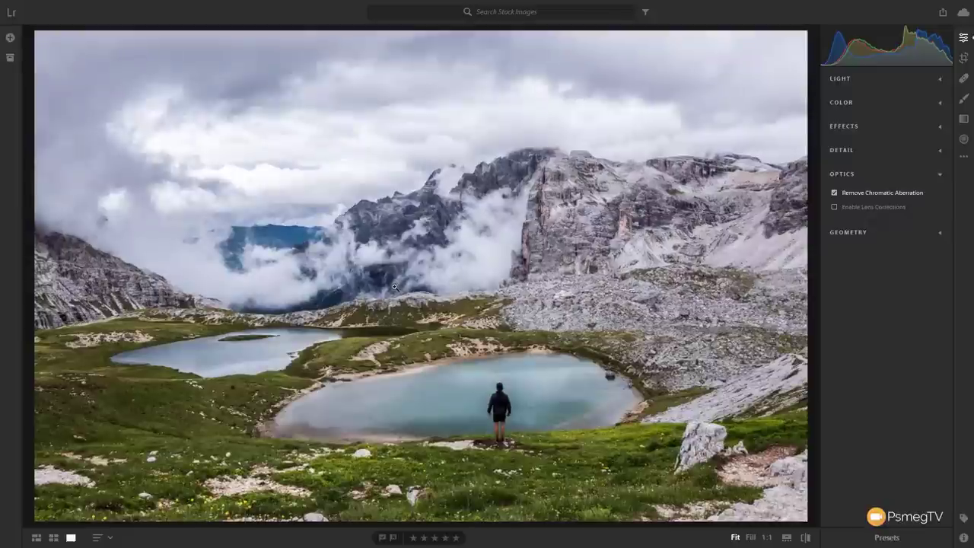
Collapse the Optics adjustments and examine the Upright options in the Geometry adjustments.
{"action": "left_click", "coordinate": [895, 173]}
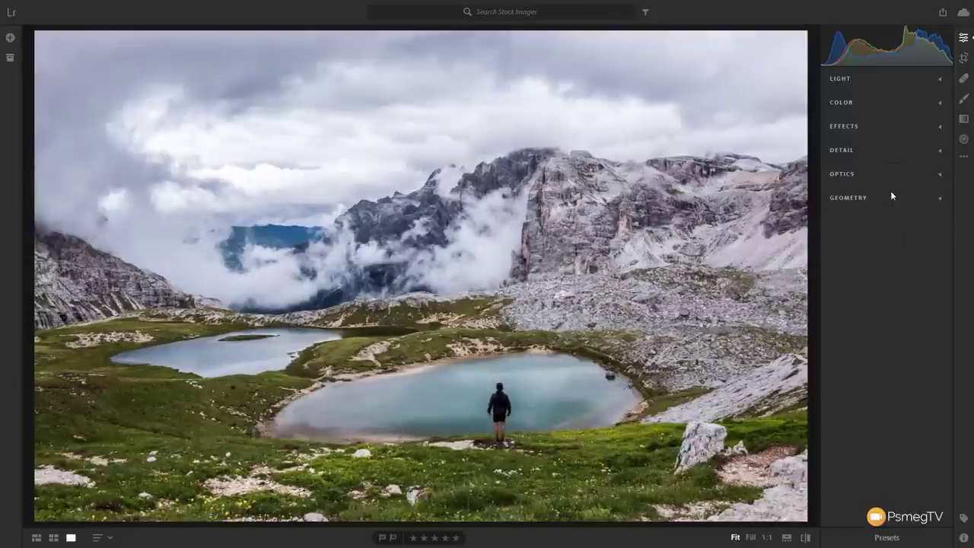
{"action": "left_click", "coordinate": [881, 197]}
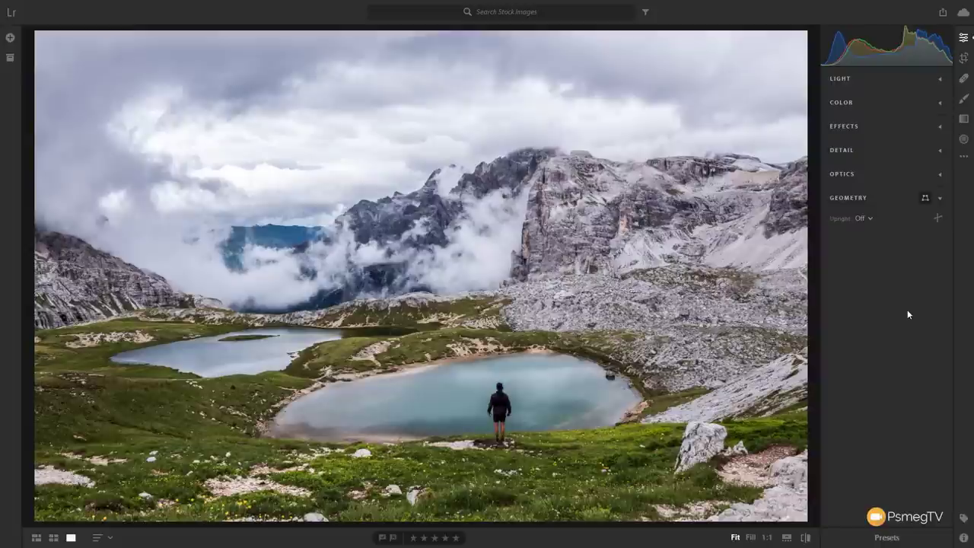
{"action": "left_click", "coordinate": [871, 219]}
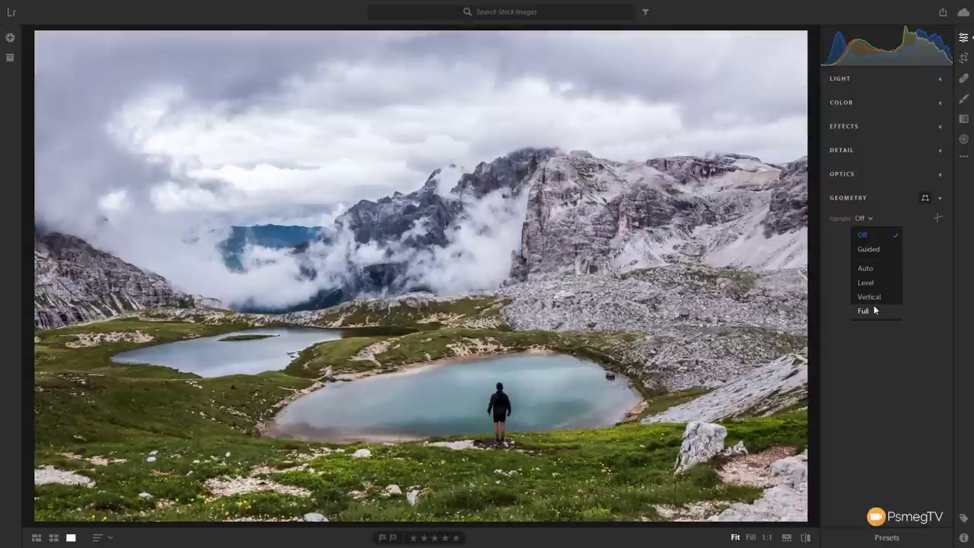
{"action": "left_click", "coordinate": [917, 390]}
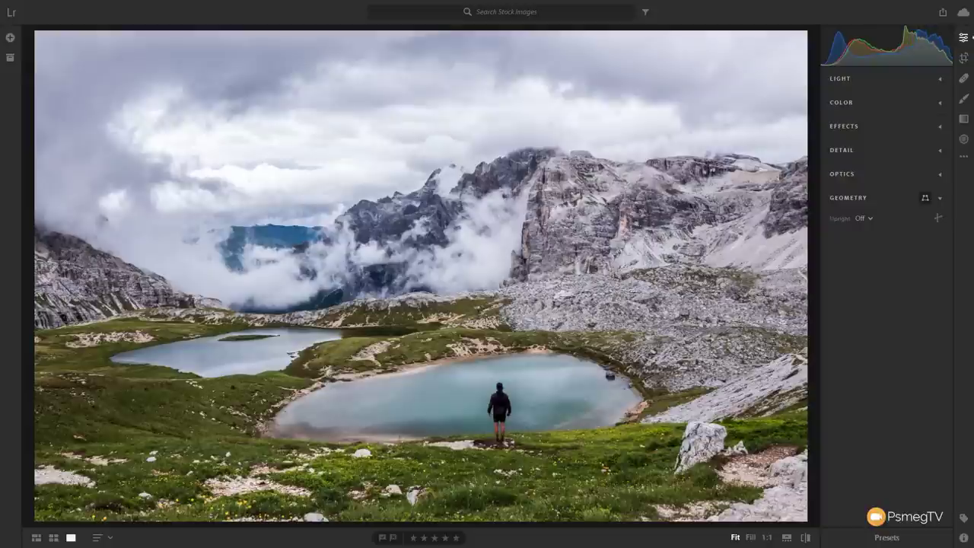
Try a tighter crop at the original aspect ratio, reposition the photo within the frame, and reset the crop.
{"action": "left_click", "coordinate": [964, 58]}
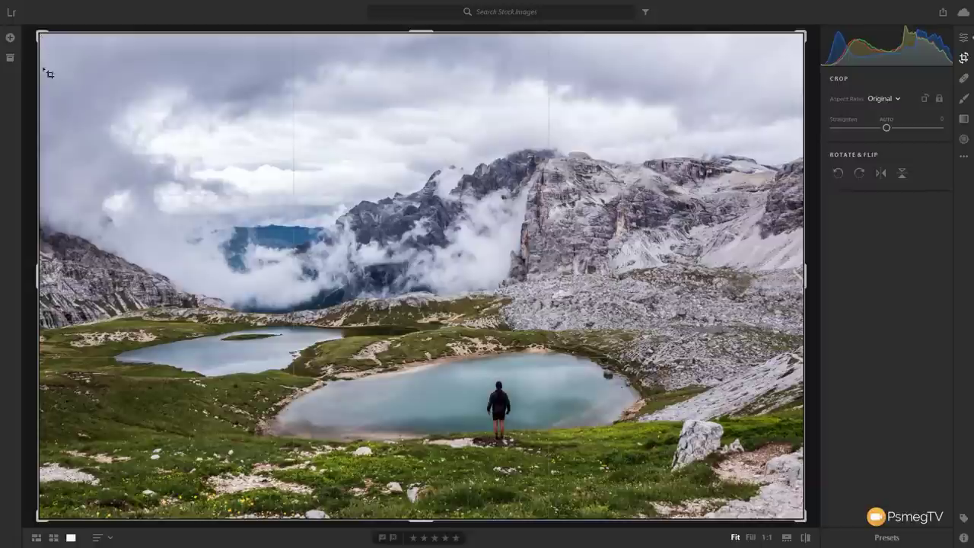
{"action": "left_click_drag", "start_coordinate": [42, 36], "coordinate": [95, 92]}
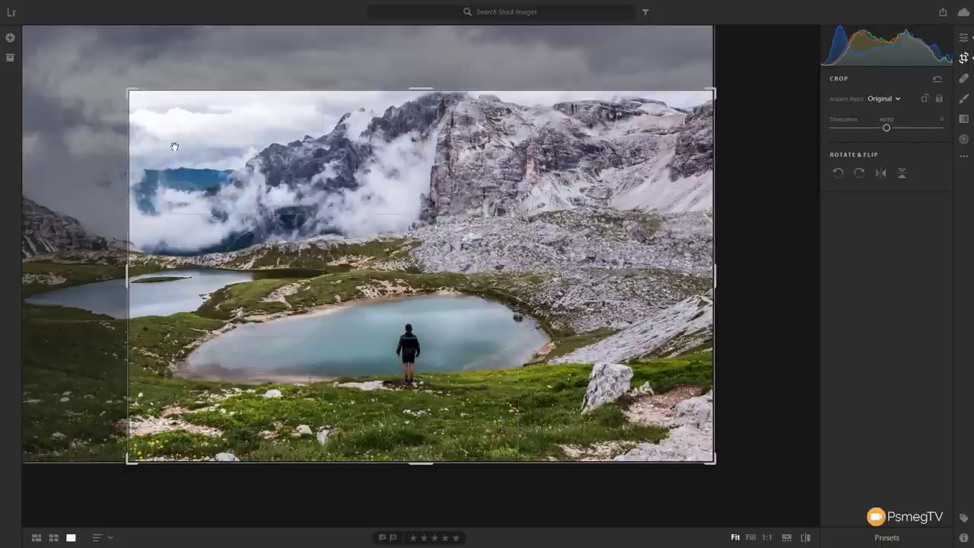
{"action": "left_click_drag", "start_coordinate": [212, 196], "coordinate": [332, 199]}
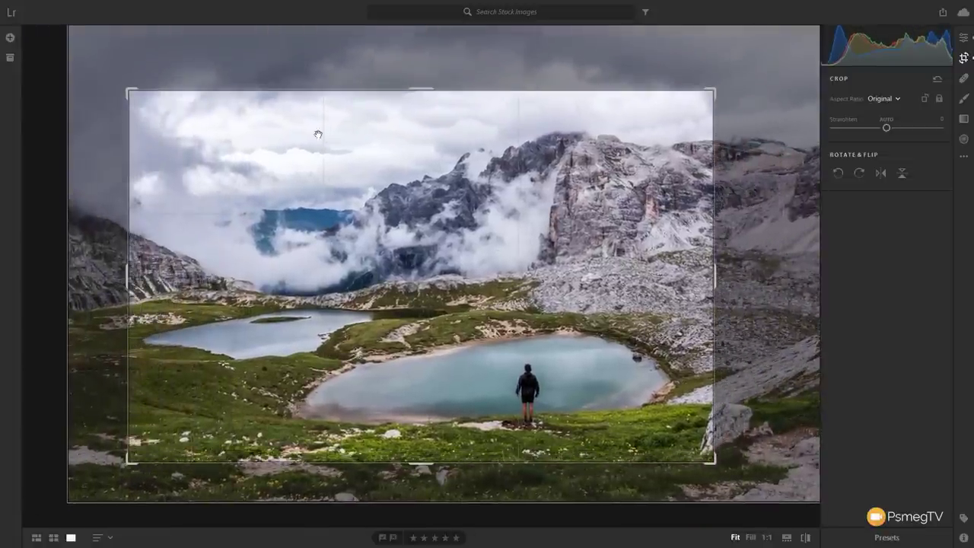
{"action": "left_click_drag", "start_coordinate": [411, 253], "coordinate": [379, 189]}
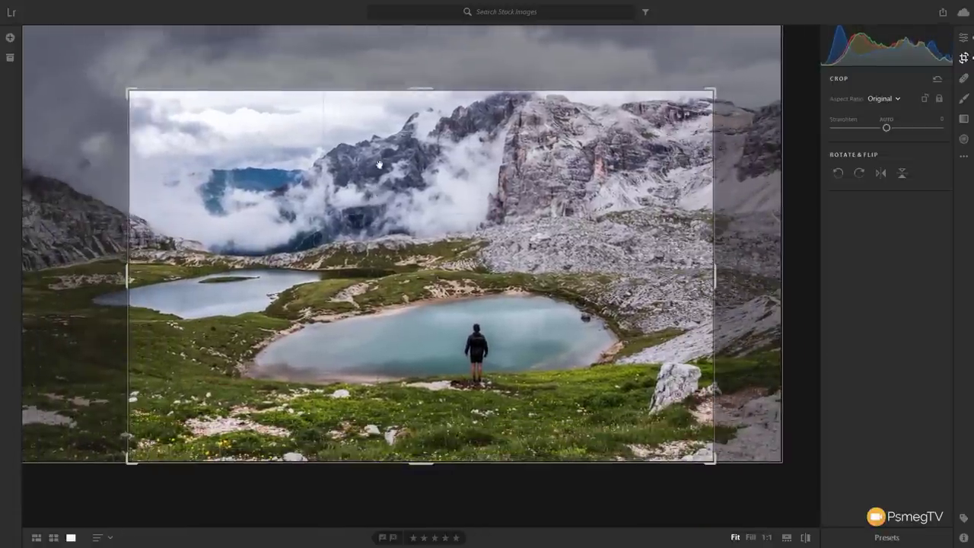
{"action": "left_click_drag", "start_coordinate": [269, 151], "coordinate": [353, 206]}
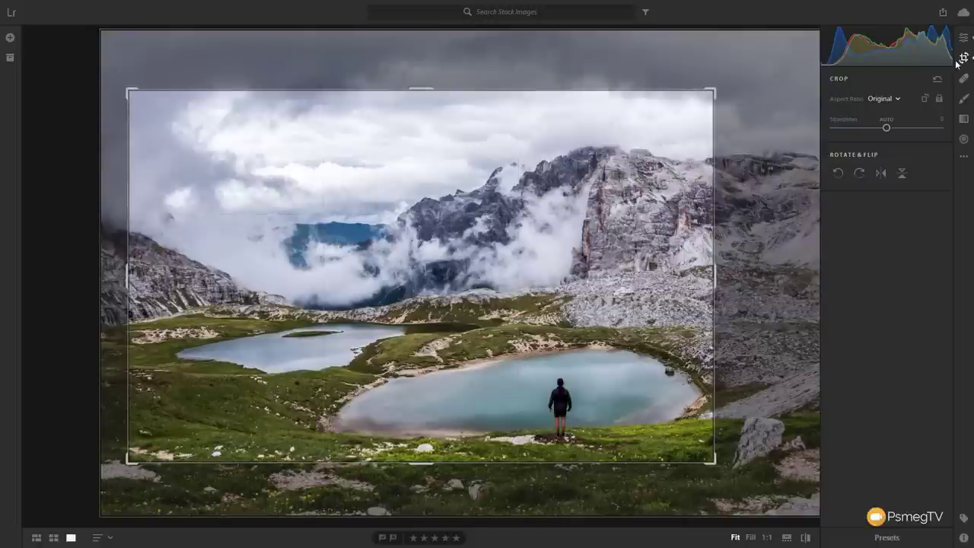
{"action": "left_click", "coordinate": [936, 80]}
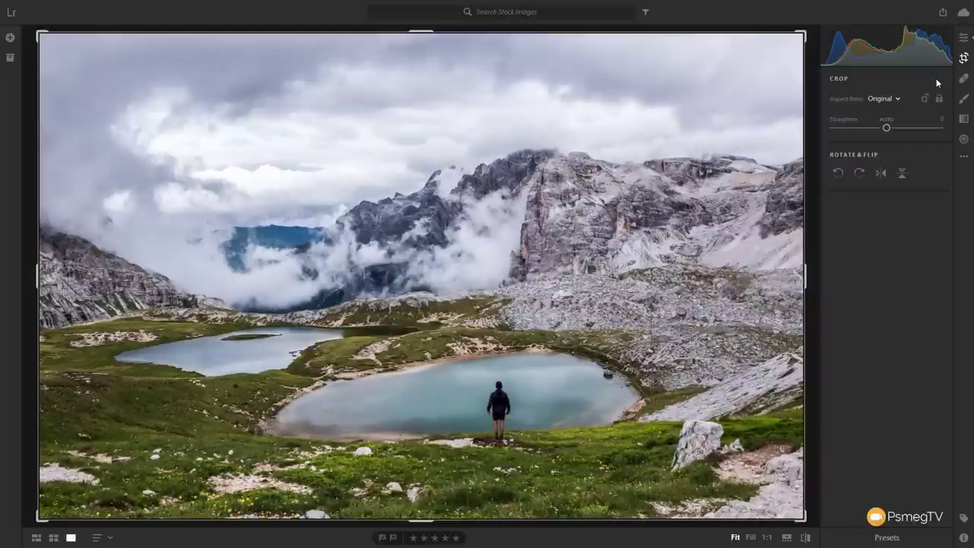
Try a 16 x 9 crop, tighten it from its upper-left corner, and reset the crop.
{"action": "left_click", "coordinate": [897, 99]}
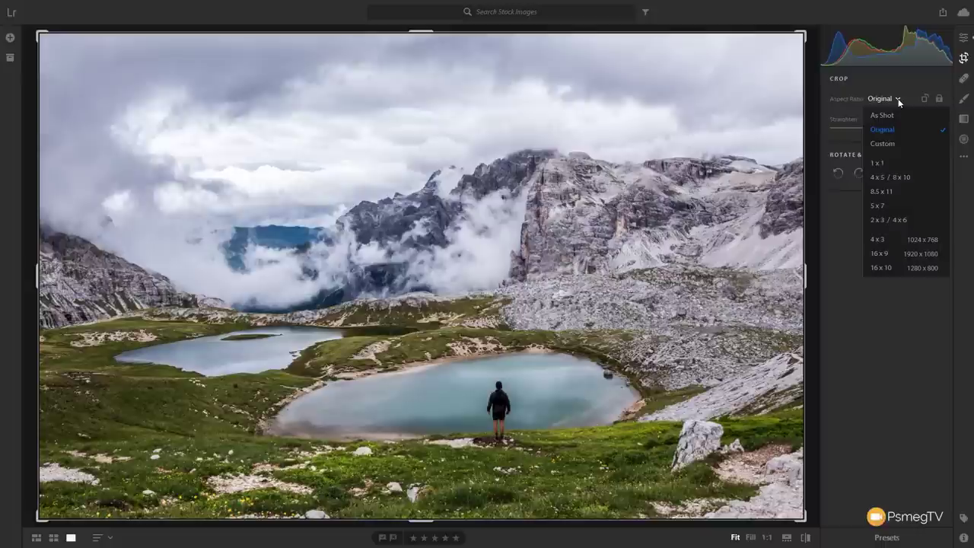
{"action": "left_click", "coordinate": [882, 253]}
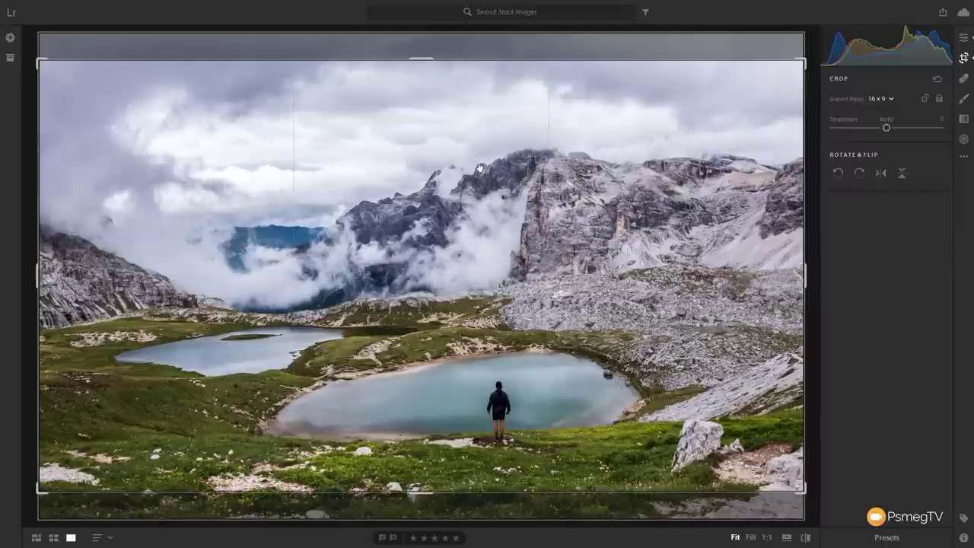
{"action": "left_click_drag", "start_coordinate": [40, 61], "coordinate": [78, 98]}
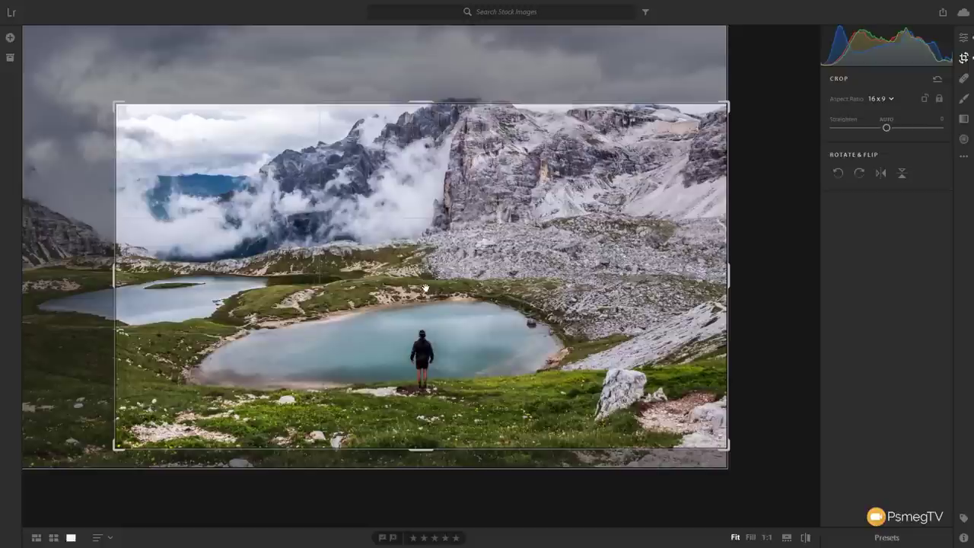
{"action": "left_click", "coordinate": [938, 81]}
Try a portrait-oriented crop, change it to 1 x 1, and reposition the photo so the square frames the hiker and the lake.
{"action": "left_click", "coordinate": [925, 99]}
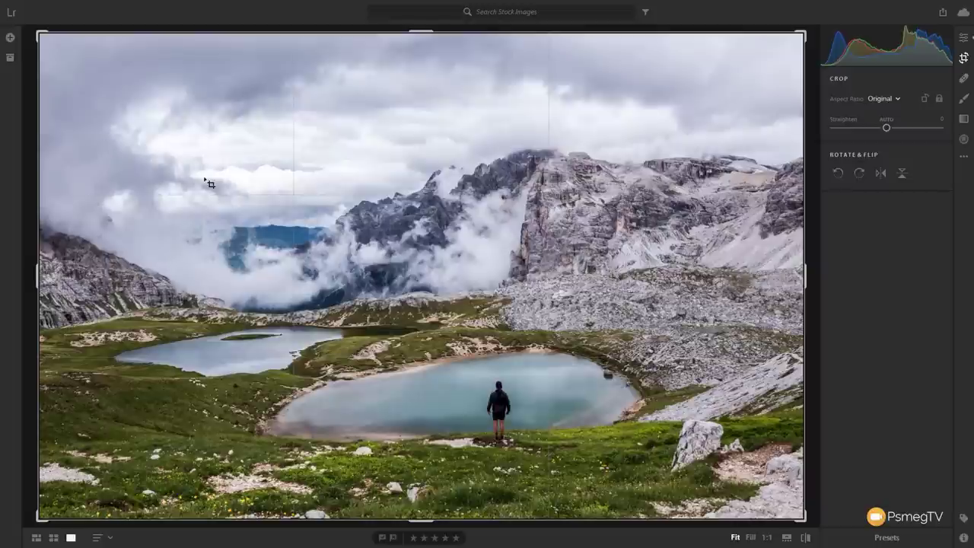
{"action": "left_click", "coordinate": [925, 99]}
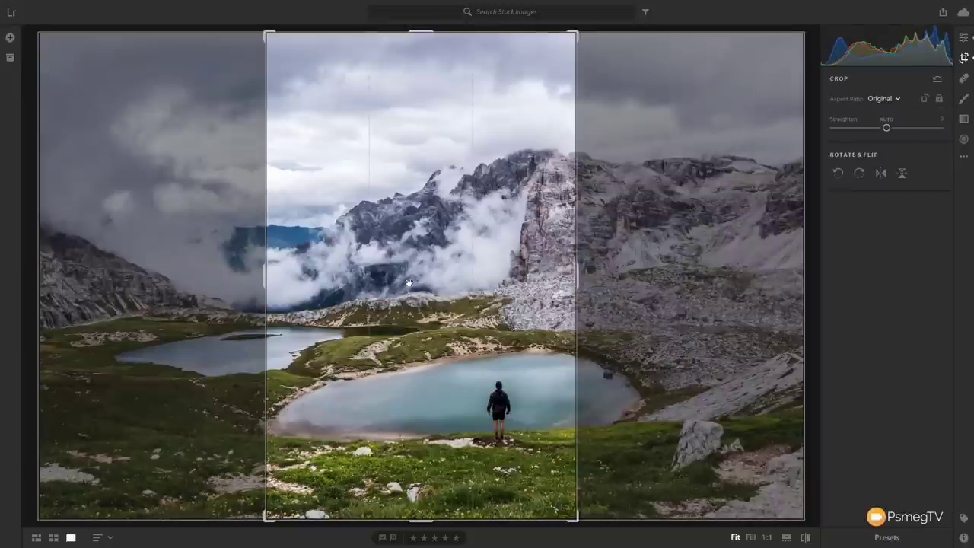
{"action": "left_click", "coordinate": [888, 99]}
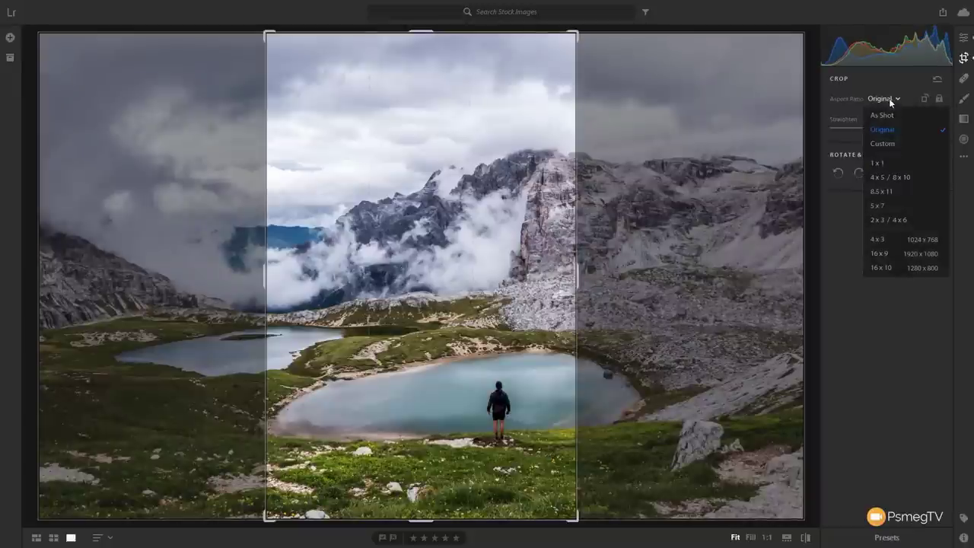
{"action": "left_click", "coordinate": [889, 164]}
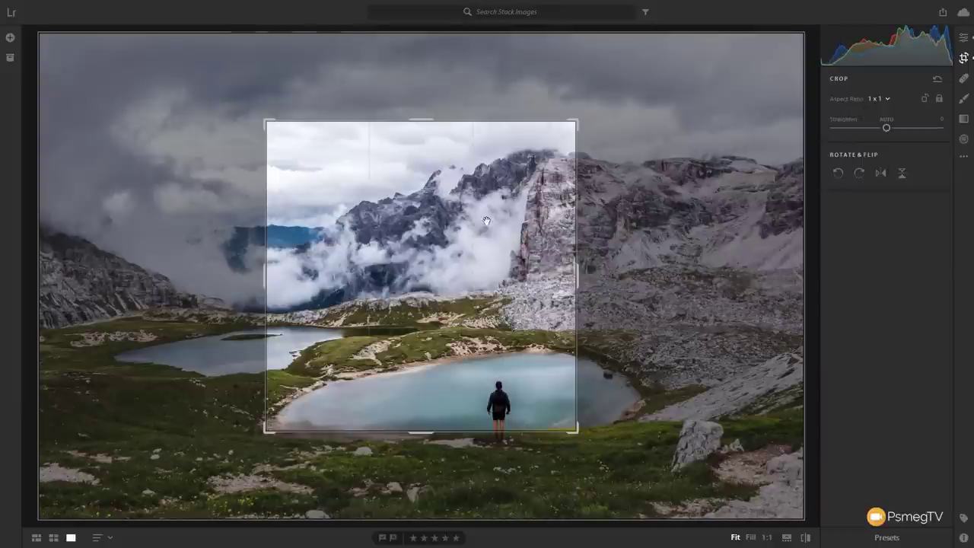
{"action": "left_click_drag", "start_coordinate": [455, 287], "coordinate": [413, 218]}
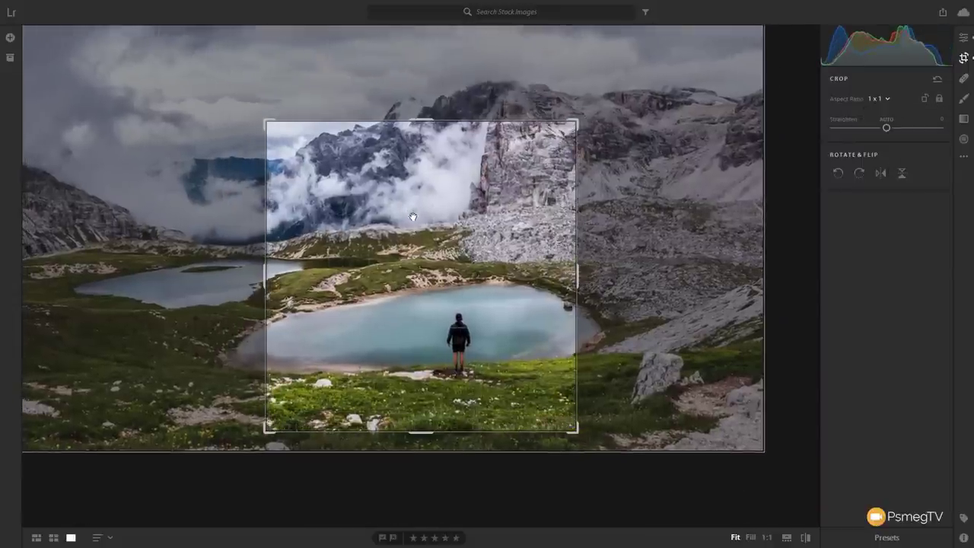
Try a 4 x 5 / 8 x 10 crop, switch it between landscape and portrait orientation, and reset the crop.
{"action": "left_click", "coordinate": [886, 100]}
{"action": "left_click", "coordinate": [891, 175]}
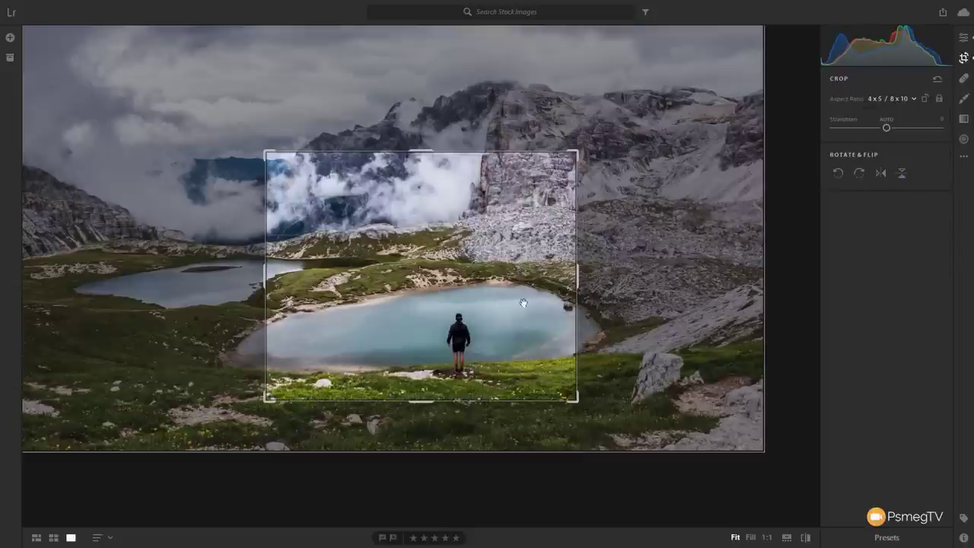
{"action": "left_click", "coordinate": [926, 99]}
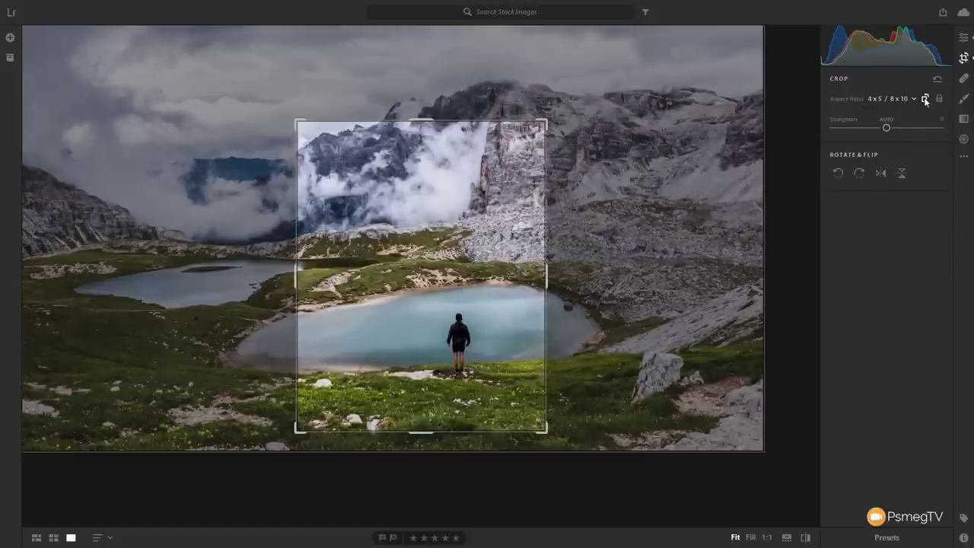
{"action": "left_click", "coordinate": [926, 99]}
{"action": "left_click", "coordinate": [925, 99]}
Try cropping from the upper-left corner with the aspect ratio constrained and then unconstrained, and reset the crop.
{"action": "left_click", "coordinate": [939, 98]}
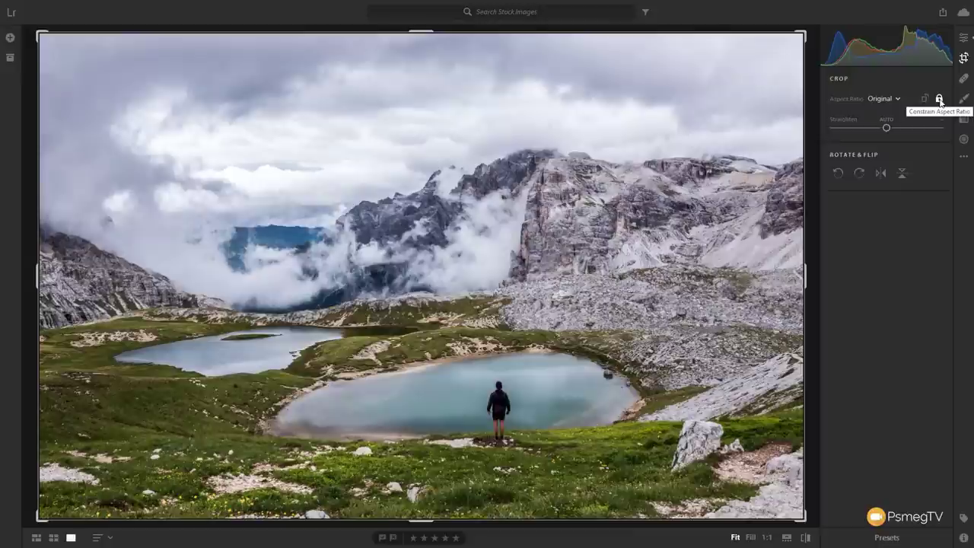
{"action": "left_click", "coordinate": [940, 99]}
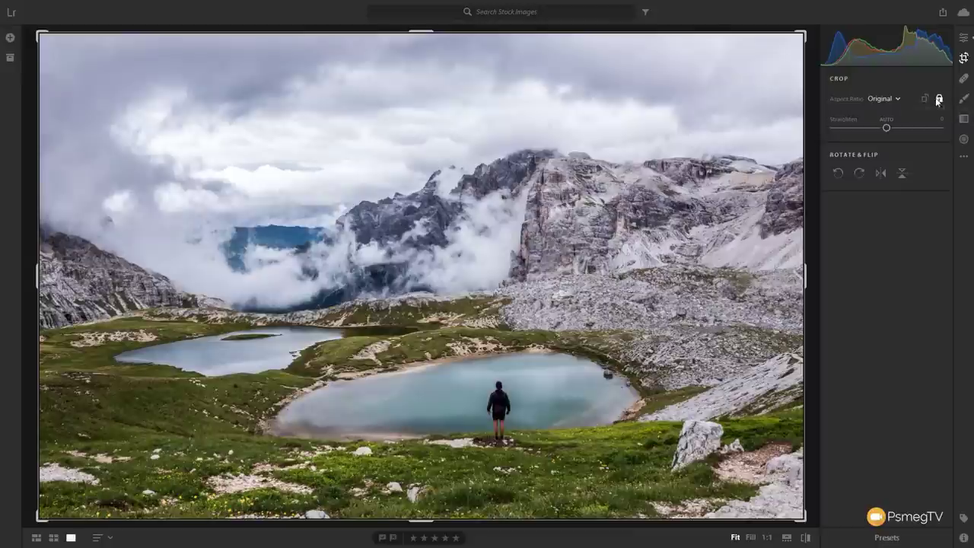
{"action": "left_click_drag", "start_coordinate": [44, 36], "coordinate": [111, 111]}
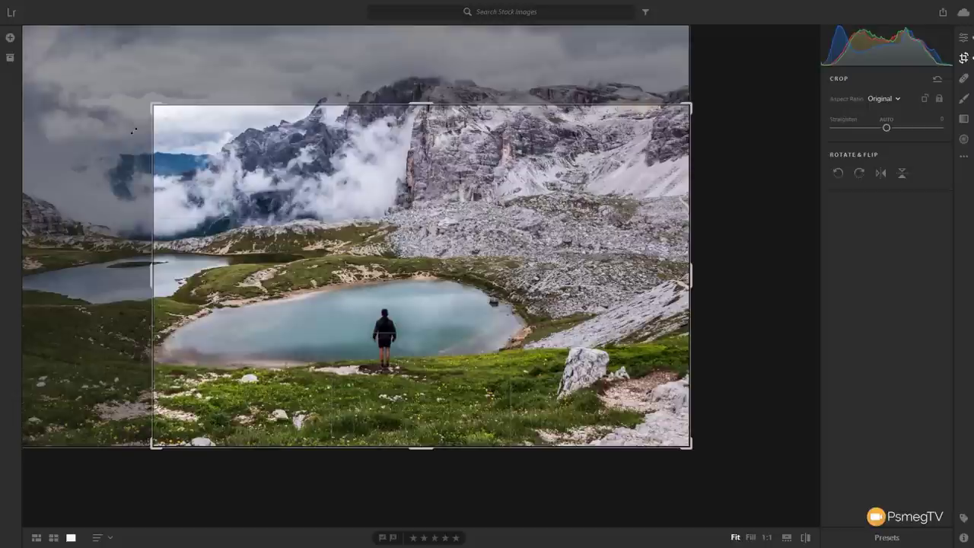
{"action": "left_click", "coordinate": [939, 101]}
{"action": "left_click_drag", "start_coordinate": [152, 105], "coordinate": [132, 115]}
{"action": "left_click", "coordinate": [939, 81]}
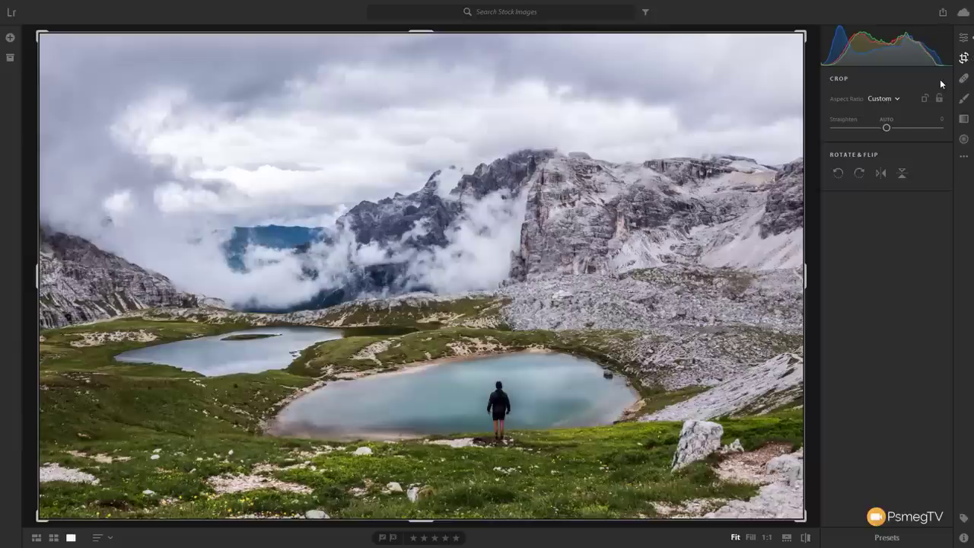
Try straightening the photo by -3.48 and reset the crop.
{"action": "left_click_drag", "start_coordinate": [886, 128], "coordinate": [884, 130]}
{"action": "left_click", "coordinate": [940, 118]}
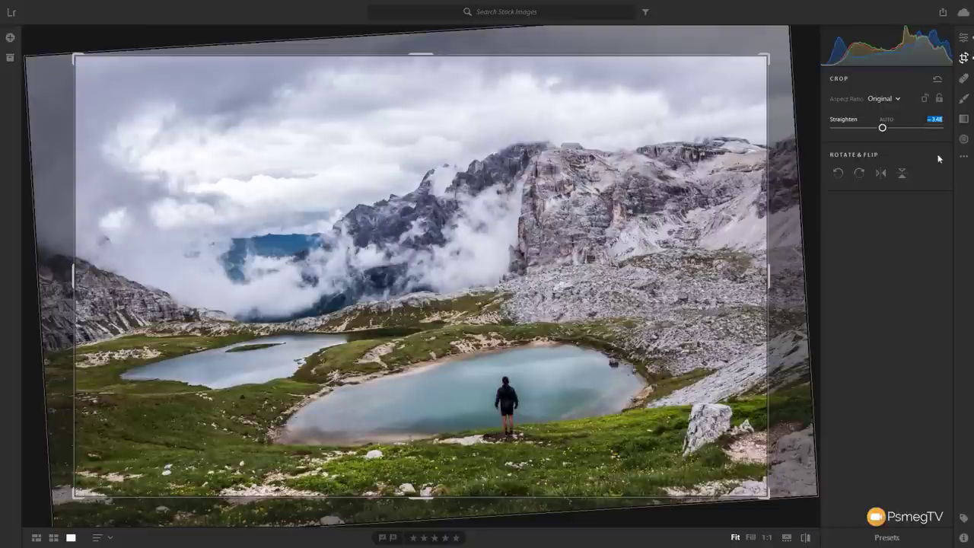
{"action": "left_click", "coordinate": [940, 81]}
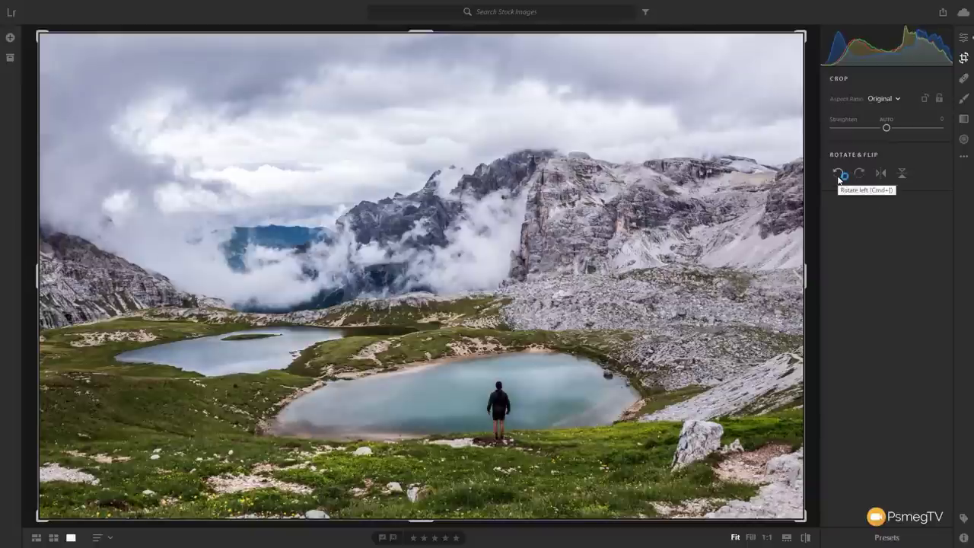
Try flipping the photo vertically and horizontally and rotating it to the right, reversing each change.
{"action": "left_click", "coordinate": [902, 174]}
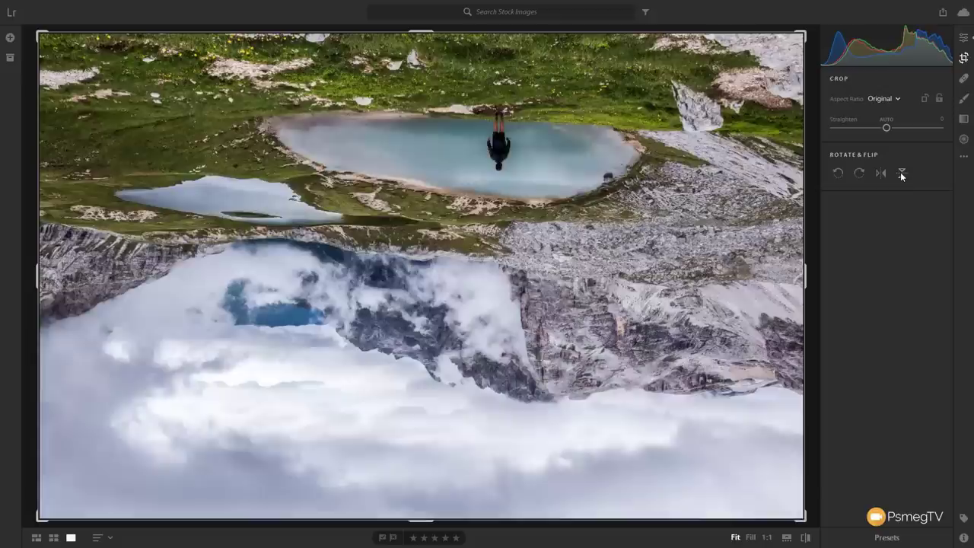
{"action": "left_click", "coordinate": [902, 174]}
{"action": "left_click", "coordinate": [882, 173]}
{"action": "left_click", "coordinate": [882, 173]}
{"action": "left_click", "coordinate": [862, 174]}
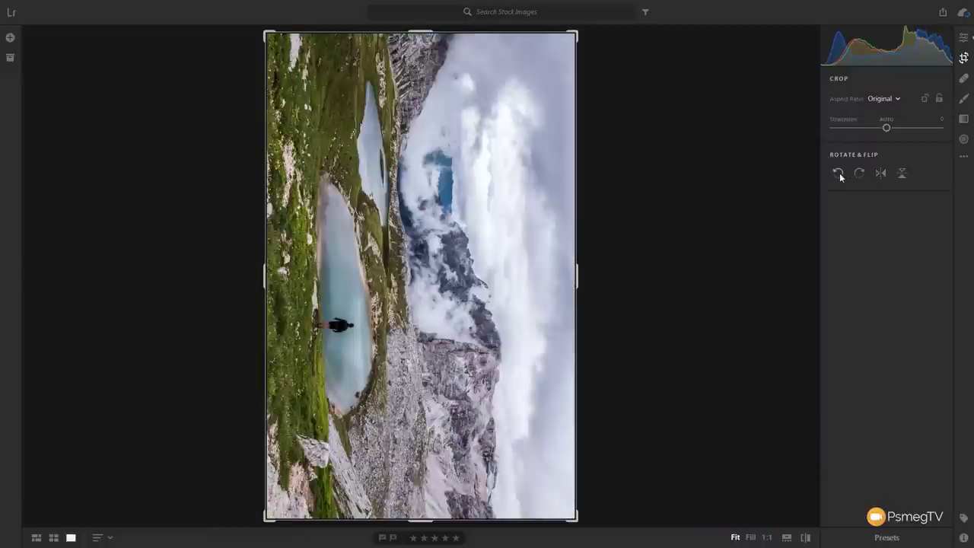
{"action": "left_click", "coordinate": [840, 173]}
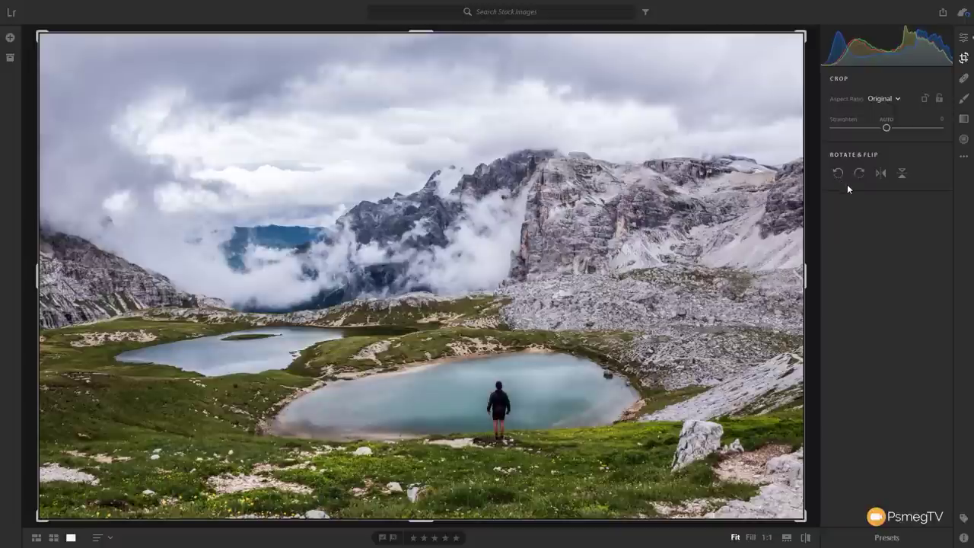
Activate the Healing Brush in Heal mode and bring the grass beside the hiker into view at 1:1.
{"action": "left_click", "coordinate": [964, 79]}
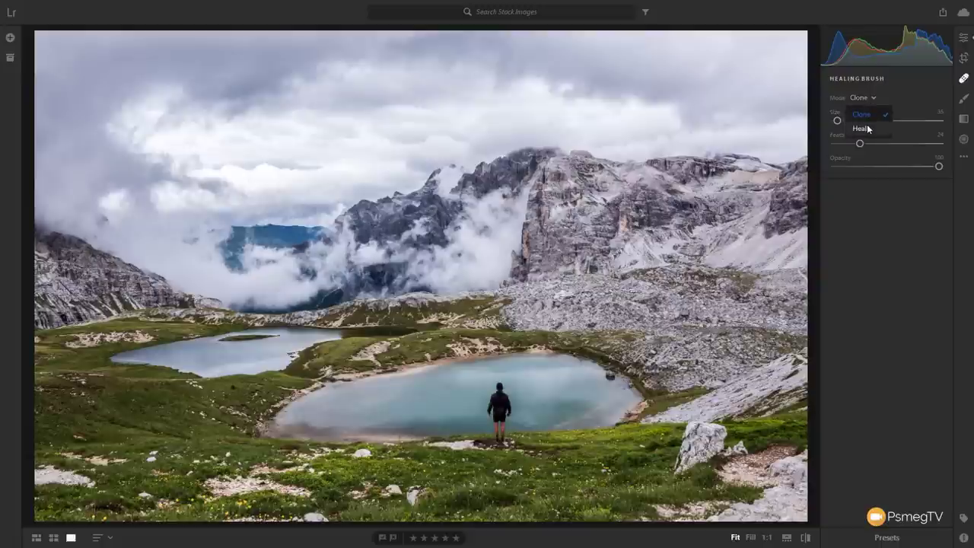
{"action": "left_click", "coordinate": [860, 129]}
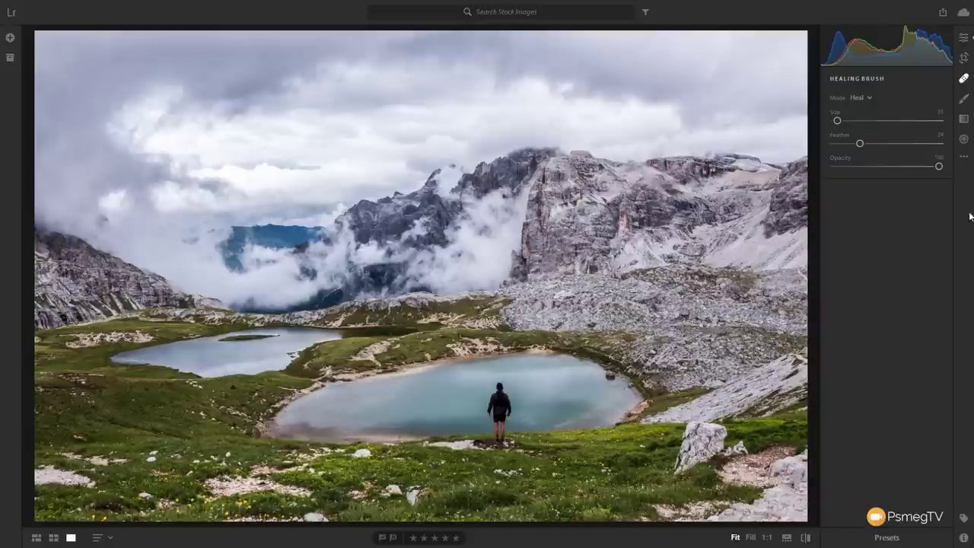
{"action": "left_click", "coordinate": [768, 537]}
{"action": "left_click_drag", "start_coordinate": [537, 397], "coordinate": [365, 263]}
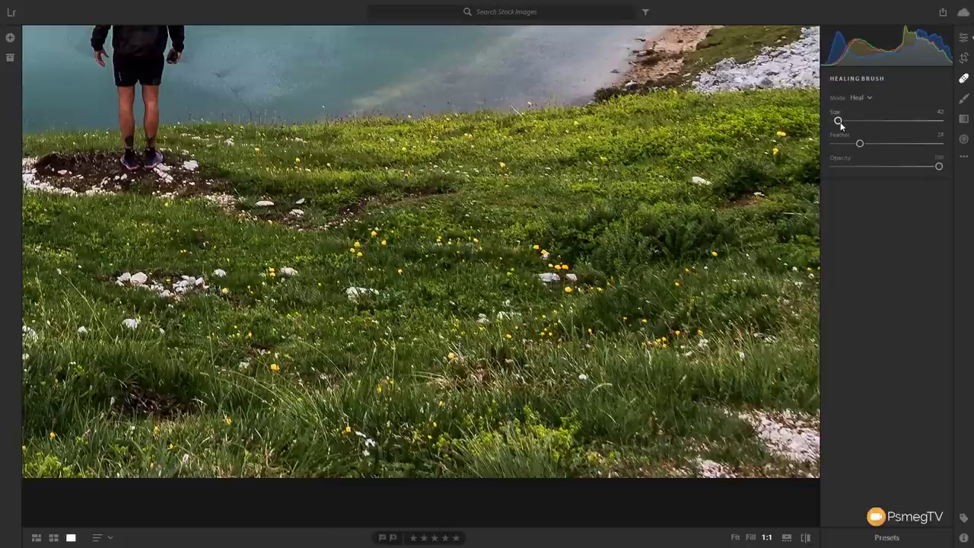
Try a larger Healing Brush at Size 79 with lower and higher Feather values, up to 51.
{"action": "left_click_drag", "start_coordinate": [839, 120], "coordinate": [849, 121]}
{"action": "mouse_move", "coordinate": [847, 120]}
{"action": "left_mouse_down"}
{"action": "mouse_move", "coordinate": [861, 121]}
{"action": "mouse_move", "coordinate": [842, 120]}
{"action": "mouse_move", "coordinate": [865, 144]}
{"action": "left_mouse_up"}
{"action": "left_click_drag", "start_coordinate": [865, 143], "coordinate": [834, 144]}
{"action": "left_click_drag", "start_coordinate": [836, 143], "coordinate": [885, 148]}
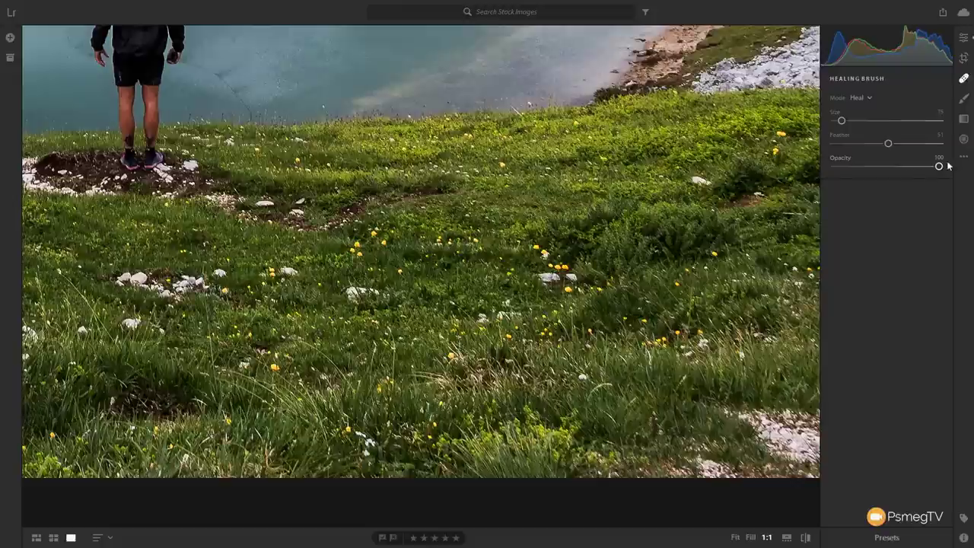
Set the Healing Brush to Size 21 and Feather 25, and heal the yellow flowers in the grass near the hiker.
{"action": "left_click_drag", "start_coordinate": [892, 148], "coordinate": [861, 144]}
{"action": "left_click_drag", "start_coordinate": [848, 119], "coordinate": [837, 120]}
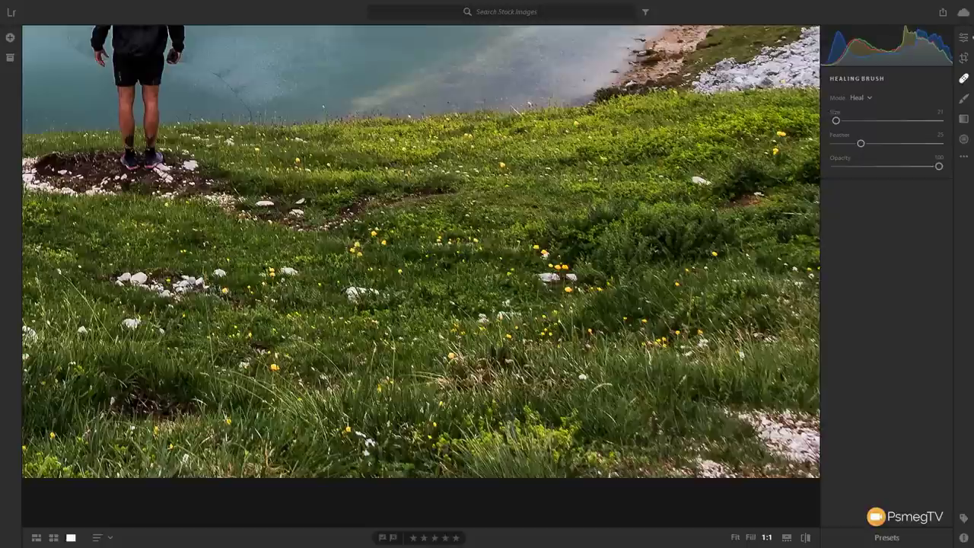
{"action": "left_click_drag", "start_coordinate": [353, 246], "coordinate": [355, 251]}
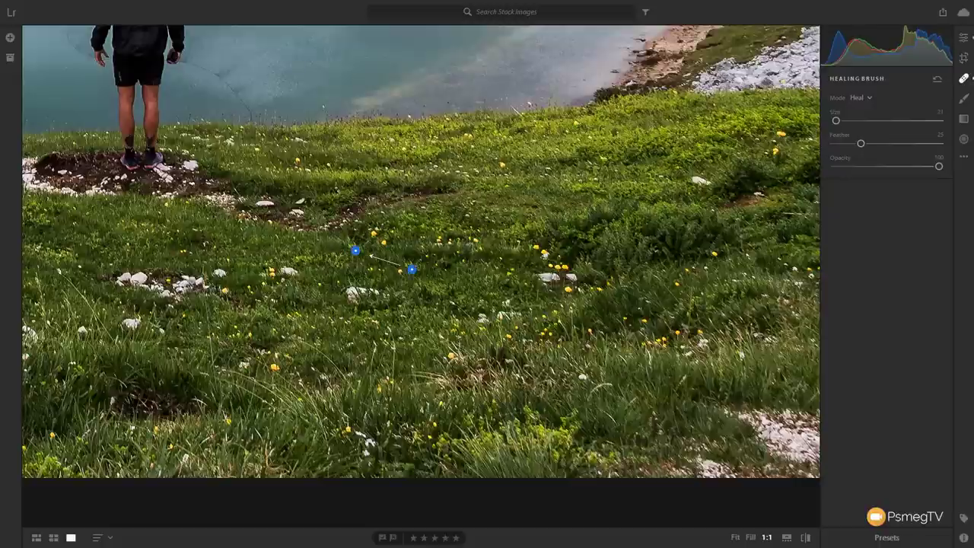
Reposition the healed spot and its source circle in the grass near the hiker.
{"action": "left_click", "coordinate": [411, 269]}
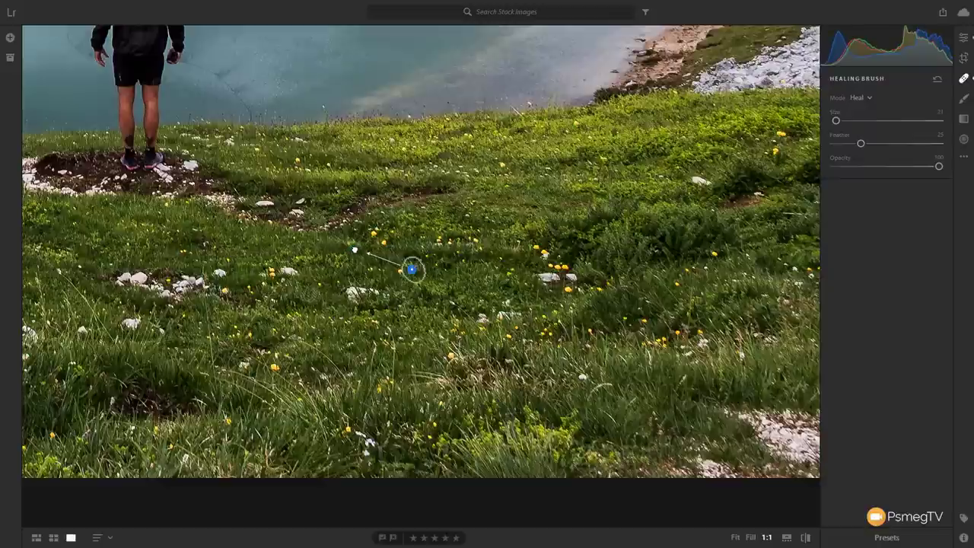
{"action": "left_click", "coordinate": [353, 247]}
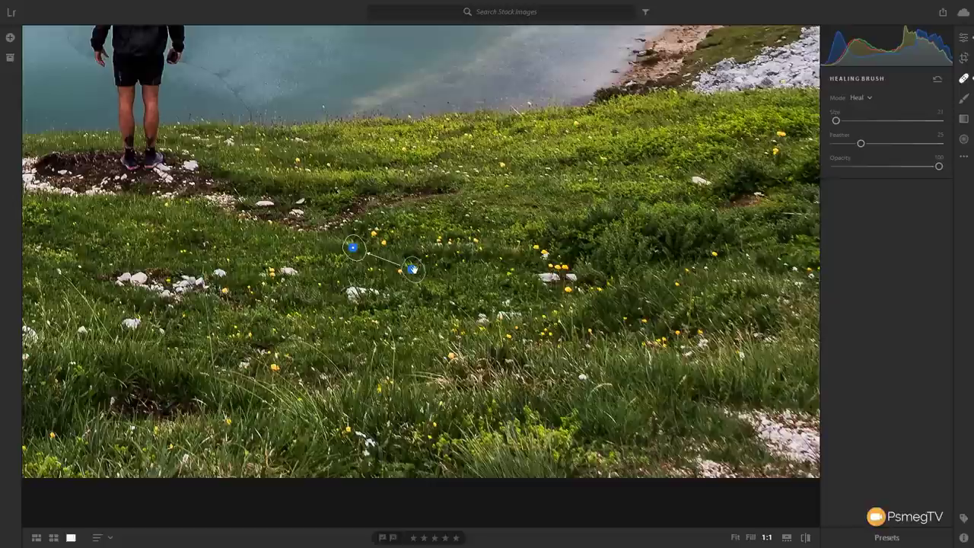
{"action": "left_click_drag", "start_coordinate": [413, 269], "coordinate": [427, 271]}
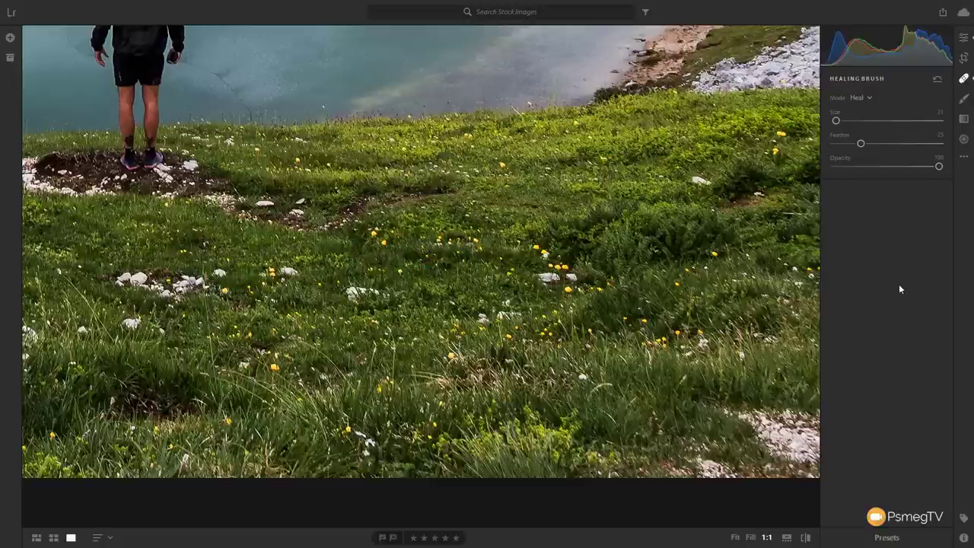
Enlarge the Healing Brush to Size 44, heal the white rock on the grassy slope, and move its source to the grass beside it.
{"action": "key", "text": "bracketright"}
{"action": "key", "text": "bracketright"}
{"action": "key", "text": "bracketright"}
{"action": "key", "text": "bracketright"}
{"action": "left_click", "coordinate": [700, 183]}
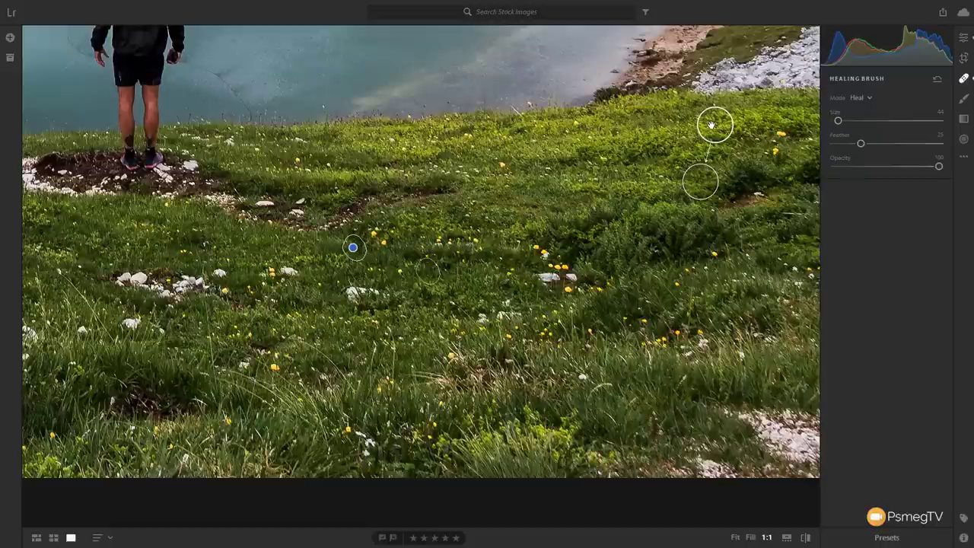
{"action": "key", "text": "Delete"}
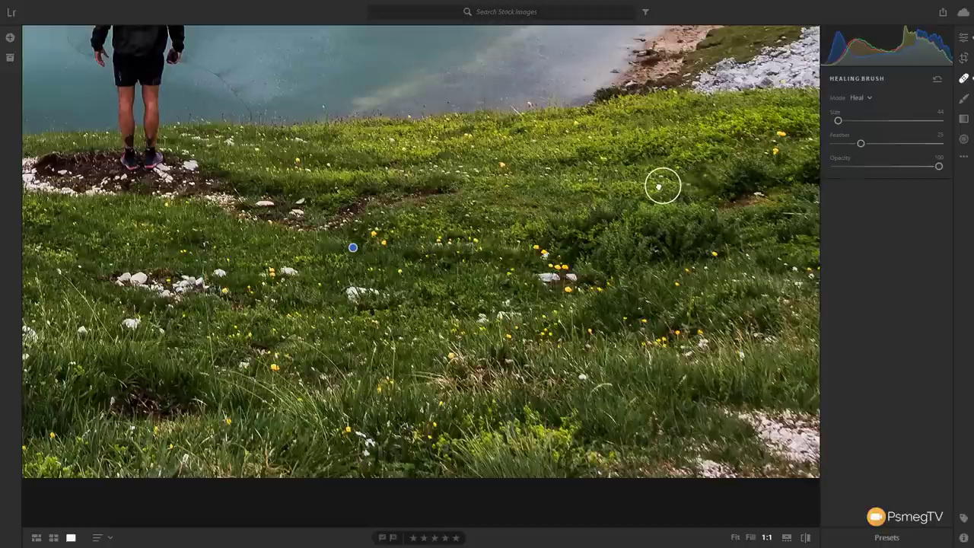
{"action": "key", "text": "ctrl+z"}
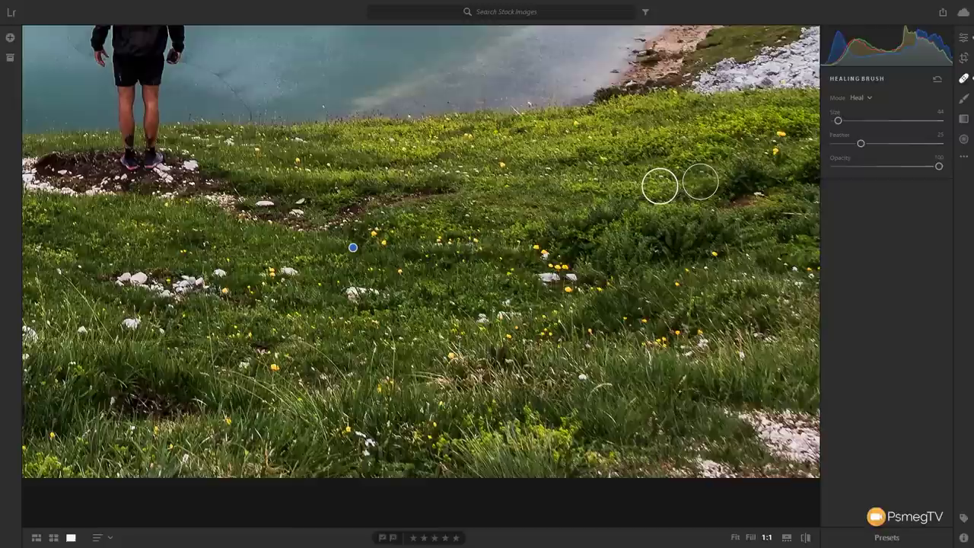
{"action": "left_click_drag", "start_coordinate": [657, 186], "coordinate": [637, 188]}
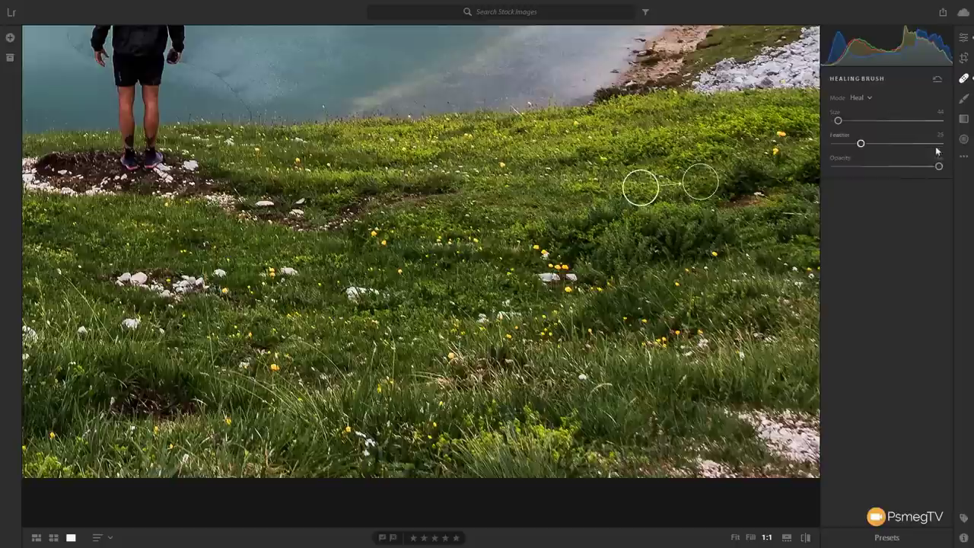
Switch to the adjustment Brush with Saturation -100 and Size 22, and paint over the grass and stones beside the hiker.
{"action": "left_click", "coordinate": [964, 99]}
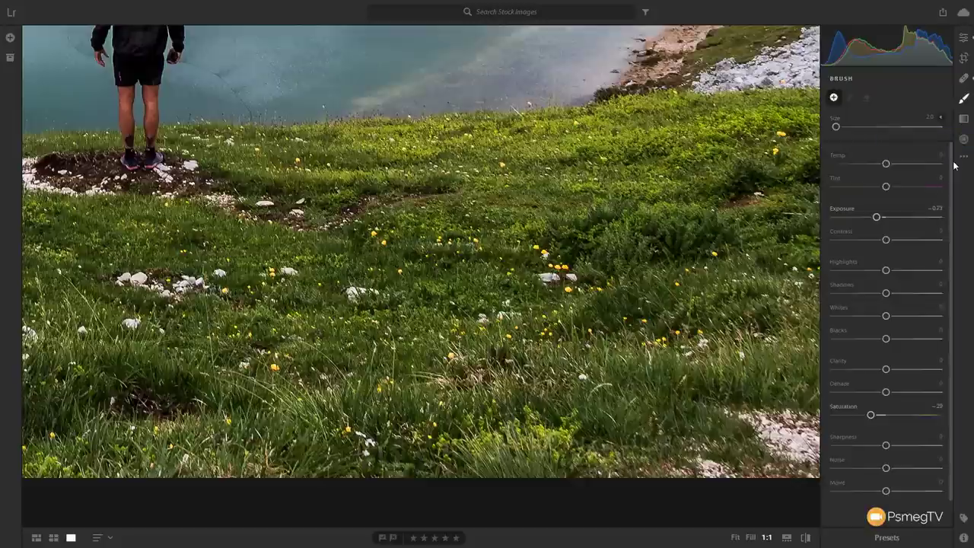
{"action": "scroll", "coordinate": [948, 171], "scroll_direction": "down", "scroll_amount": 1}
{"action": "scroll", "coordinate": [948, 176], "scroll_direction": "up", "scroll_amount": 1}
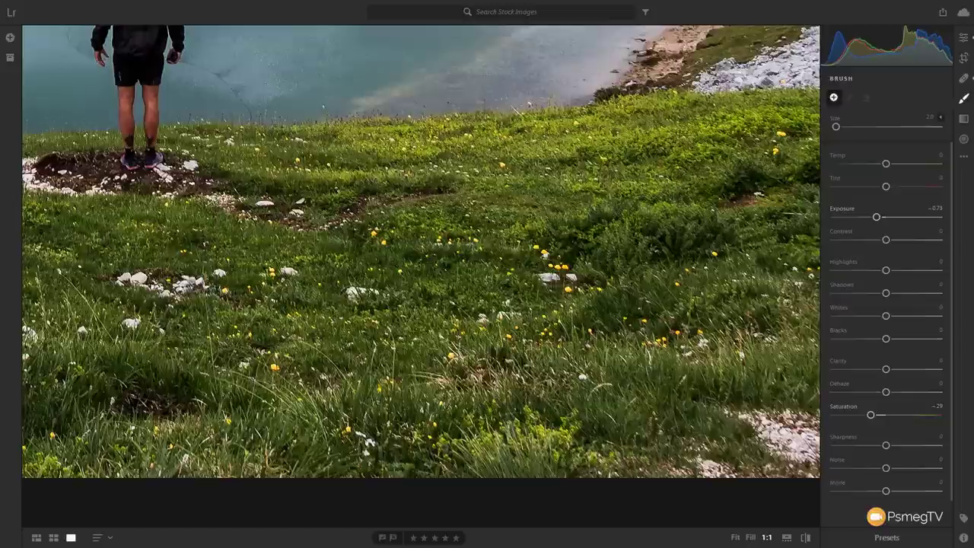
{"action": "left_click_drag", "start_coordinate": [838, 418], "coordinate": [830, 417]}
{"action": "key", "text": "bracketright"}
{"action": "key", "text": "bracketright"}
{"action": "key", "text": "bracketright"}
{"action": "key", "text": "bracketright"}
{"action": "key", "text": "bracketright"}
{"action": "key", "text": "bracketright"}
{"action": "mouse_move", "coordinate": [361, 231]}
{"action": "left_mouse_down"}
{"action": "mouse_move", "coordinate": [293, 237]}
{"action": "mouse_move", "coordinate": [352, 249]}
{"action": "mouse_move", "coordinate": [289, 203]}
{"action": "mouse_move", "coordinate": [337, 196]}
{"action": "mouse_move", "coordinate": [274, 250]}
{"action": "mouse_move", "coordinate": [280, 185]}
{"action": "mouse_move", "coordinate": [330, 230]}
{"action": "mouse_move", "coordinate": [286, 256]}
{"action": "mouse_move", "coordinate": [294, 194]}
{"action": "mouse_move", "coordinate": [334, 195]}
{"action": "mouse_move", "coordinate": [310, 255]}
{"action": "mouse_move", "coordinate": [295, 227]}
{"action": "mouse_move", "coordinate": [300, 195]}
{"action": "mouse_move", "coordinate": [332, 230]}
{"action": "mouse_move", "coordinate": [294, 206]}
{"action": "left_mouse_up"}
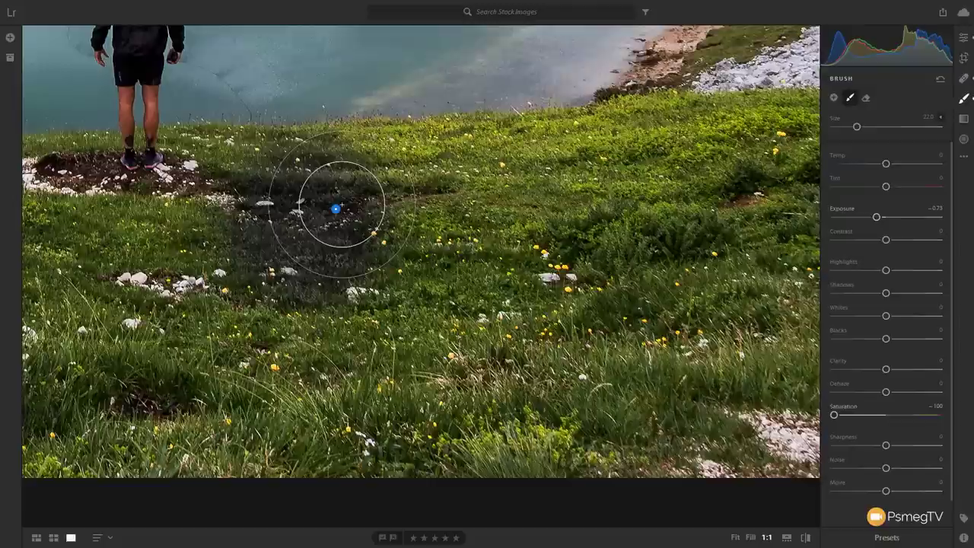
{"action": "mouse_move", "coordinate": [335, 209]}
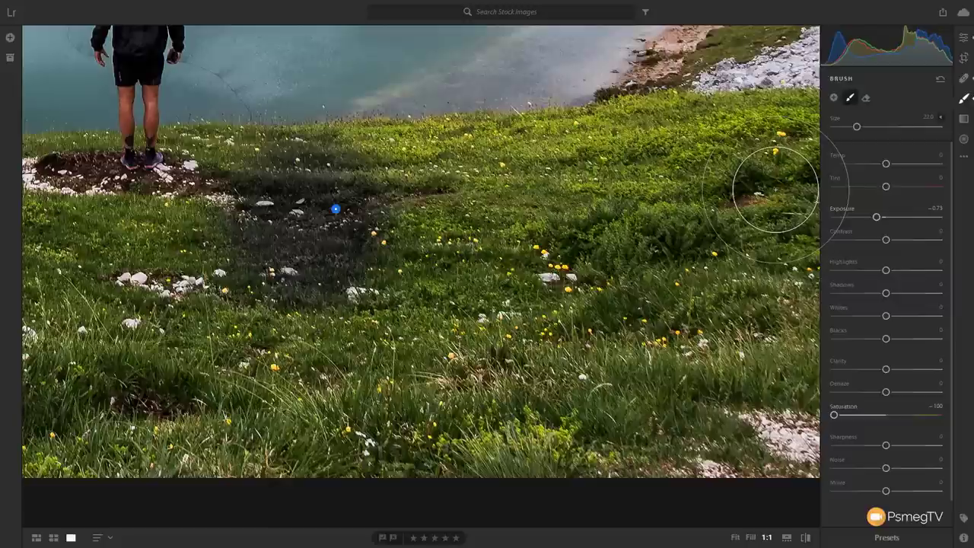
Move the painted brush adjustment across the grass and back beside the hiker, and reduce the brush to Size 20.
{"action": "left_click", "coordinate": [834, 98]}
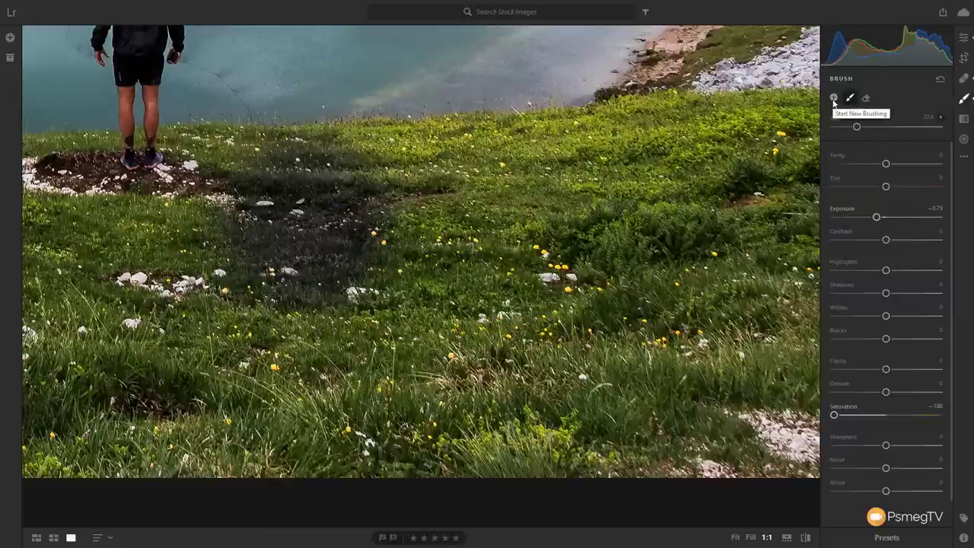
{"action": "mouse_move", "coordinate": [337, 208]}
{"action": "left_mouse_down"}
{"action": "mouse_move", "coordinate": [290, 243]}
{"action": "mouse_move", "coordinate": [348, 208]}
{"action": "mouse_move", "coordinate": [335, 209]}
{"action": "left_mouse_up"}
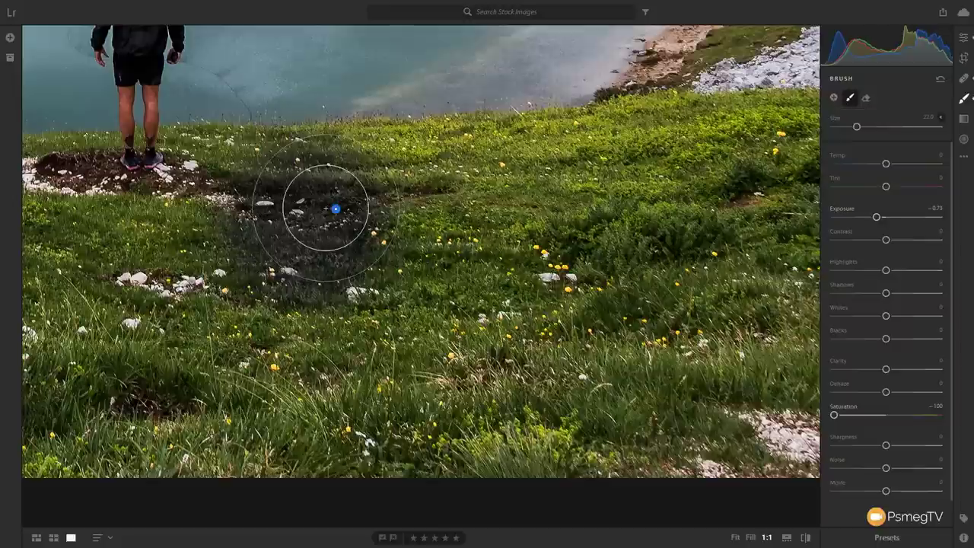
{"action": "mouse_move", "coordinate": [335, 209]}
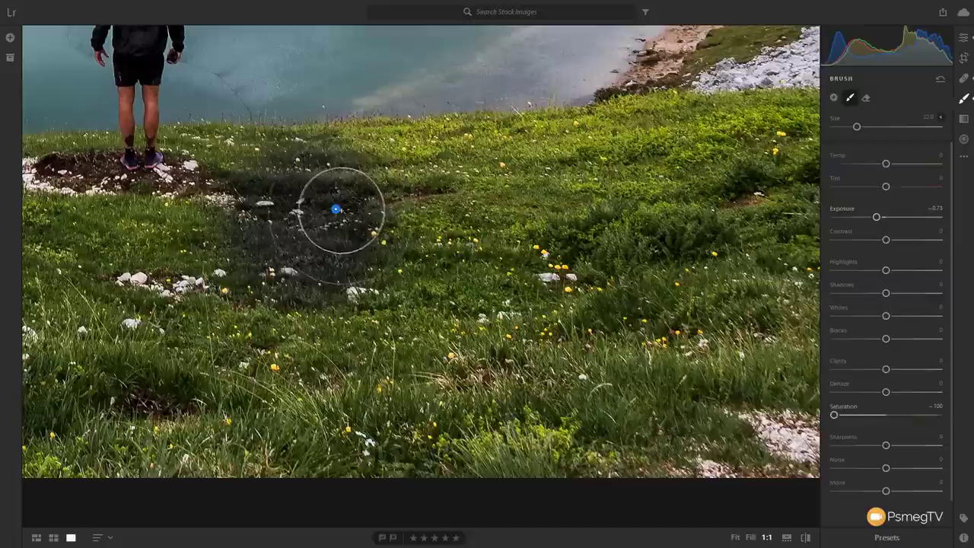
{"action": "mouse_move", "coordinate": [336, 208]}
{"action": "left_mouse_down"}
{"action": "mouse_move", "coordinate": [363, 218]}
{"action": "mouse_move", "coordinate": [477, 204]}
{"action": "left_mouse_up"}
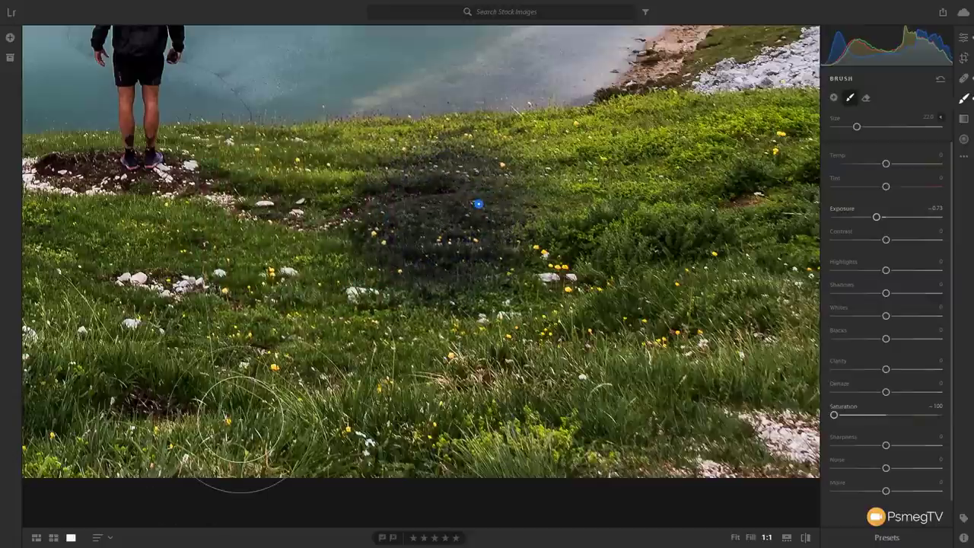
{"action": "key", "text": "bracketleft"}
{"action": "left_click_drag", "start_coordinate": [478, 204], "coordinate": [350, 213]}
{"action": "mouse_move", "coordinate": [351, 214]}
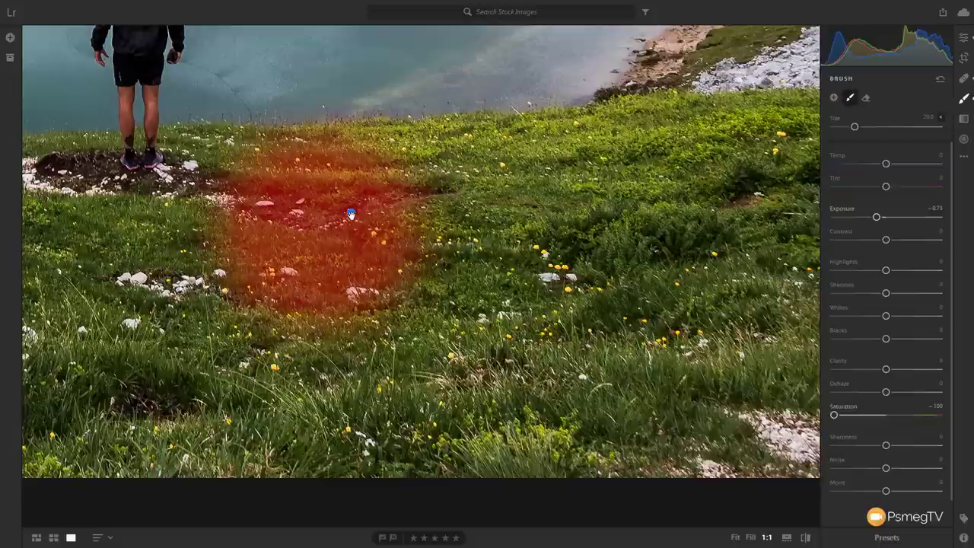
Erase the painted adjustment from the grass with the Size 20 Eraser.
{"action": "left_click", "coordinate": [867, 99]}
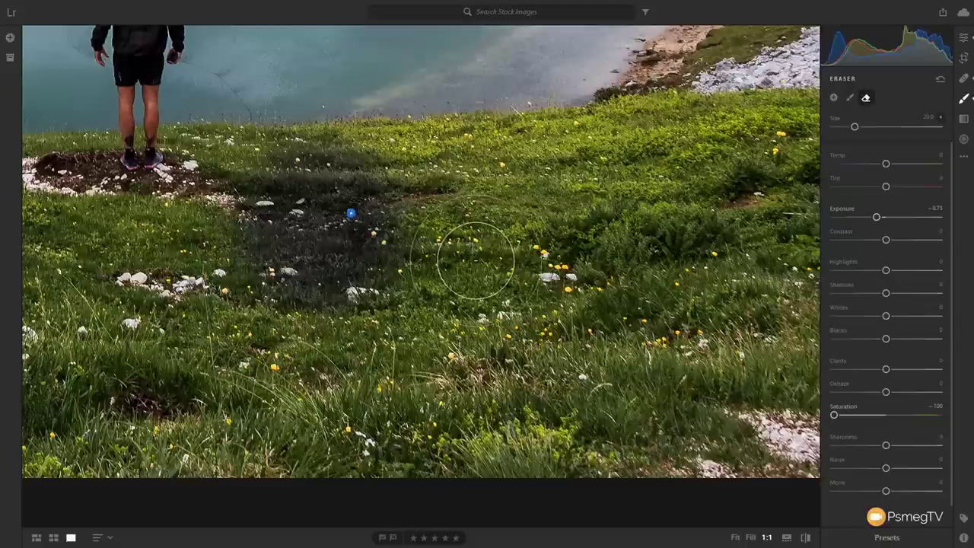
{"action": "mouse_move", "coordinate": [385, 261]}
{"action": "left_mouse_down"}
{"action": "mouse_move", "coordinate": [311, 256]}
{"action": "mouse_move", "coordinate": [325, 284]}
{"action": "mouse_move", "coordinate": [307, 255]}
{"action": "mouse_move", "coordinate": [344, 235]}
{"action": "mouse_move", "coordinate": [349, 250]}
{"action": "mouse_move", "coordinate": [347, 239]}
{"action": "mouse_move", "coordinate": [388, 255]}
{"action": "mouse_move", "coordinate": [382, 213]}
{"action": "mouse_move", "coordinate": [272, 175]}
{"action": "mouse_move", "coordinate": [270, 200]}
{"action": "mouse_move", "coordinate": [242, 216]}
{"action": "mouse_move", "coordinate": [236, 236]}
{"action": "mouse_move", "coordinate": [243, 240]}
{"action": "mouse_move", "coordinate": [253, 191]}
{"action": "mouse_move", "coordinate": [318, 198]}
{"action": "mouse_move", "coordinate": [282, 242]}
{"action": "left_mouse_up"}
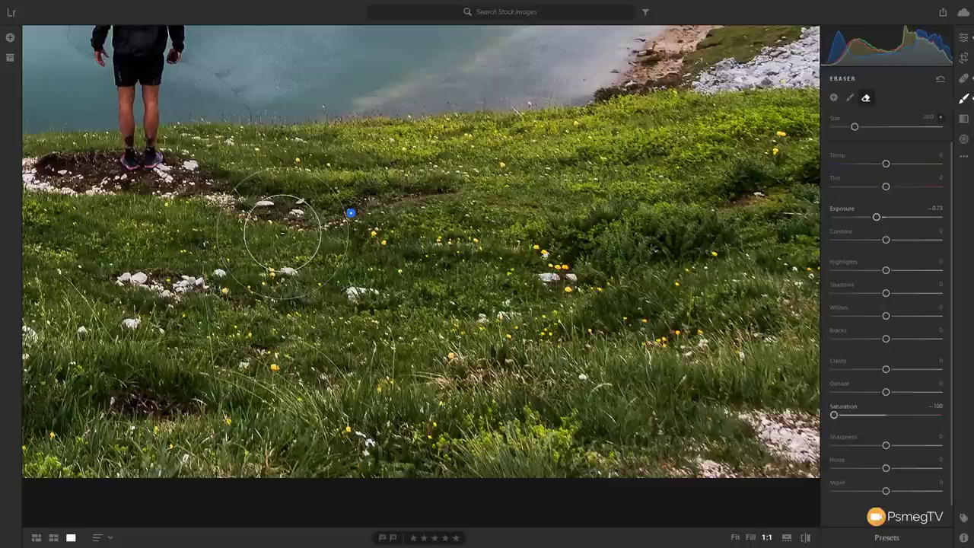
Enable Auto Mask and set the Brush to Size 11, Feather 28 and Exposure +1.77, with the hiker in view.
{"action": "left_click", "coordinate": [943, 120]}
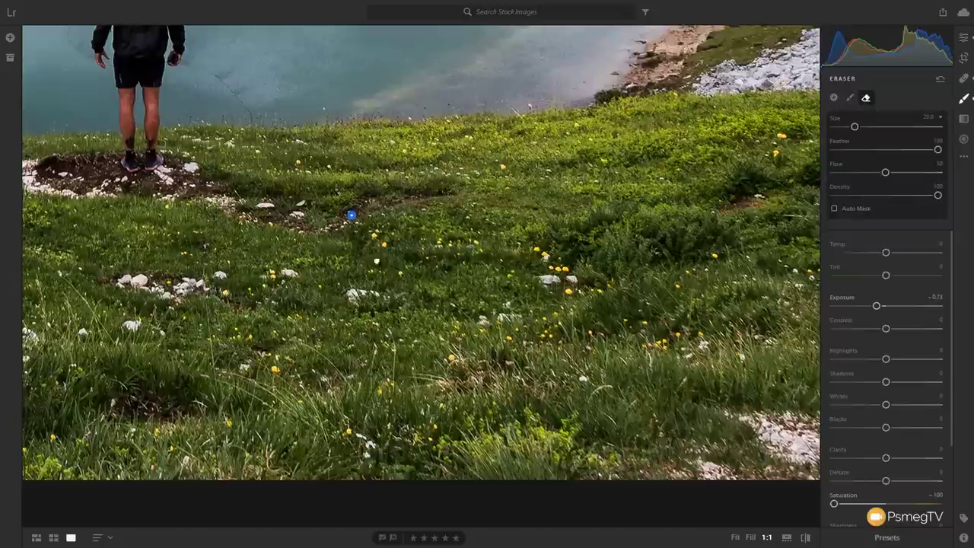
{"action": "left_click_drag", "start_coordinate": [354, 228], "coordinate": [494, 400]}
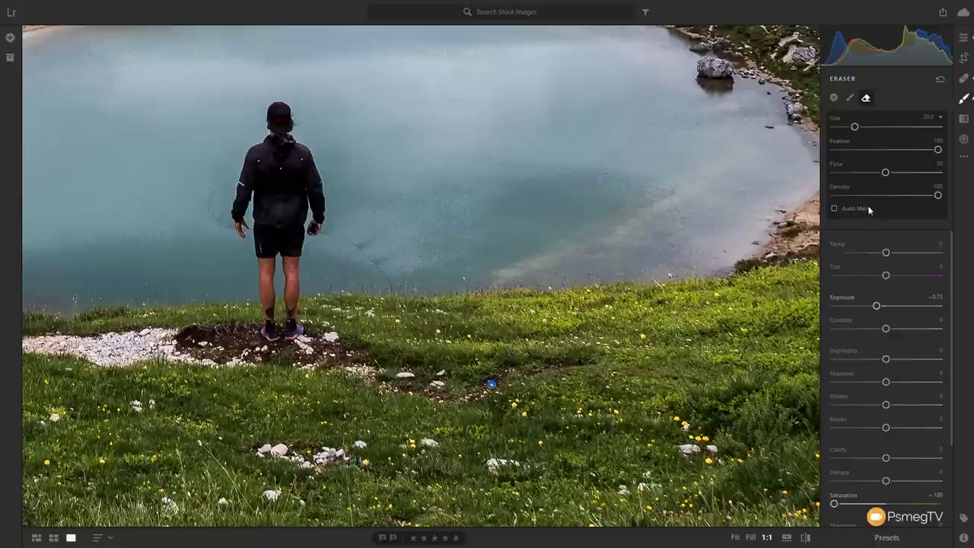
{"action": "left_click", "coordinate": [835, 209]}
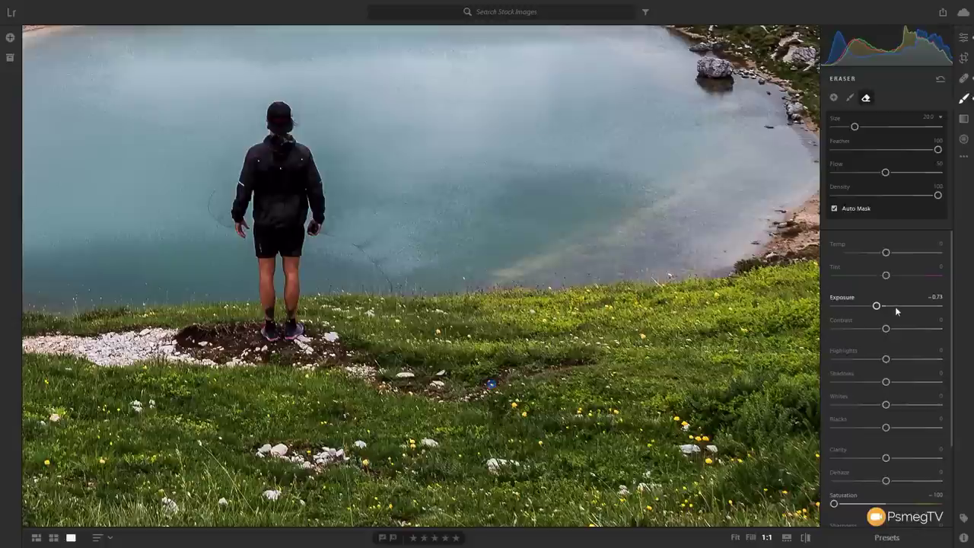
{"action": "left_click", "coordinate": [851, 97]}
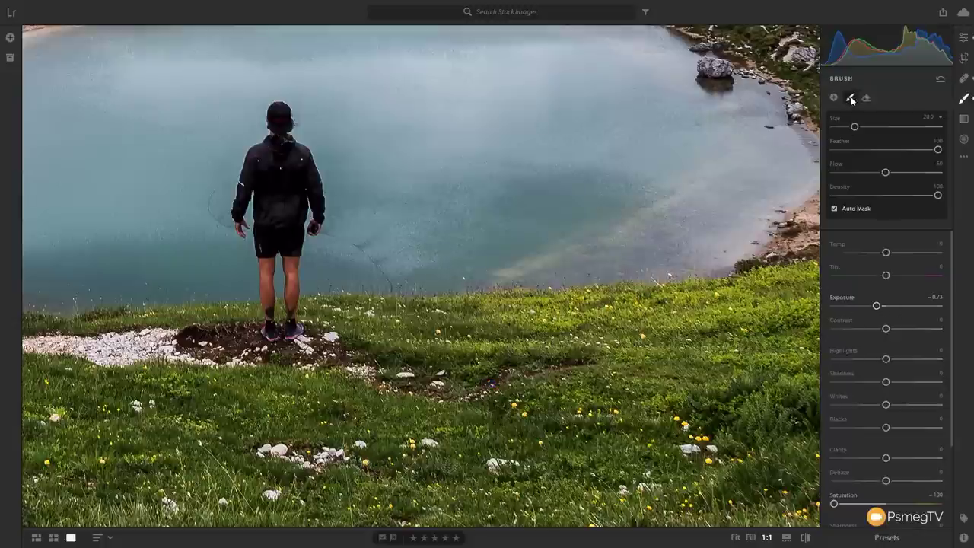
{"action": "scroll", "coordinate": [357, 232], "scroll_direction": "down", "scroll_amount": 5}
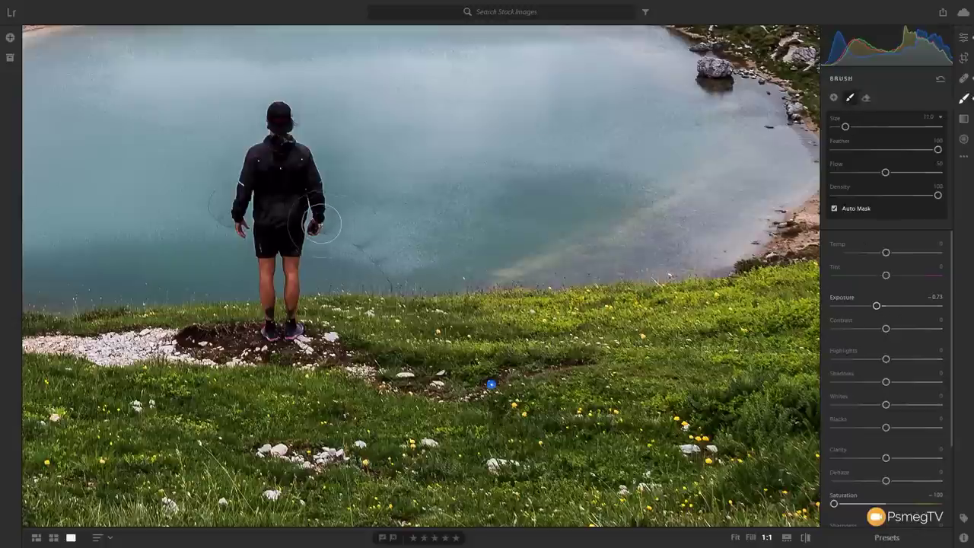
{"action": "left_click_drag", "start_coordinate": [938, 149], "coordinate": [864, 150]}
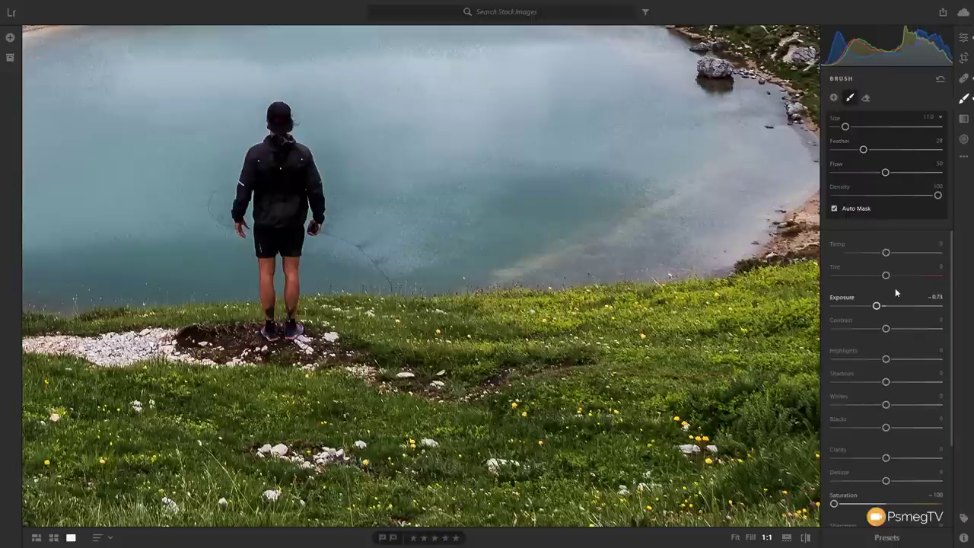
{"action": "left_click_drag", "start_coordinate": [882, 307], "coordinate": [909, 306]}
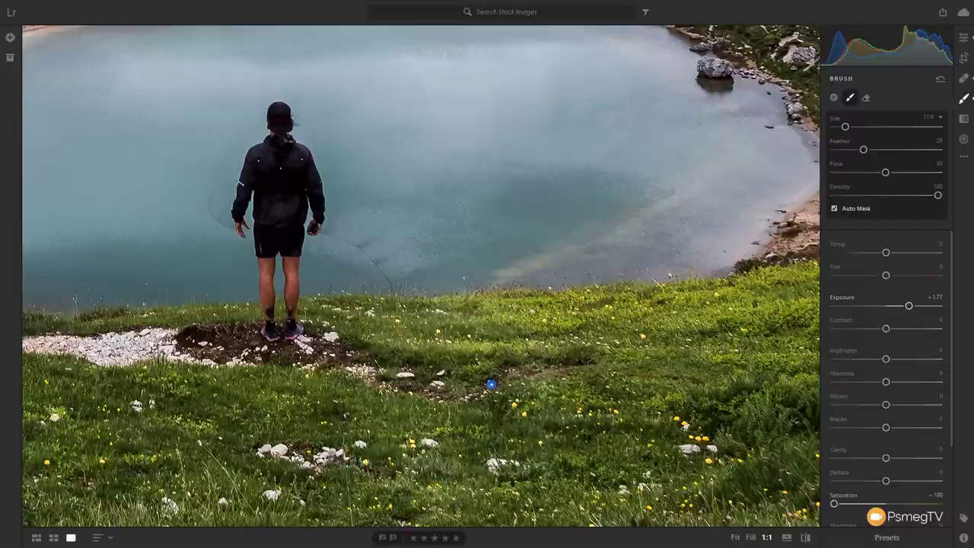
Start a new brush adjustment, paint it over the hiker's jacket, arms and legs, and turn Auto Mask off.
{"action": "mouse_move", "coordinate": [491, 386]}
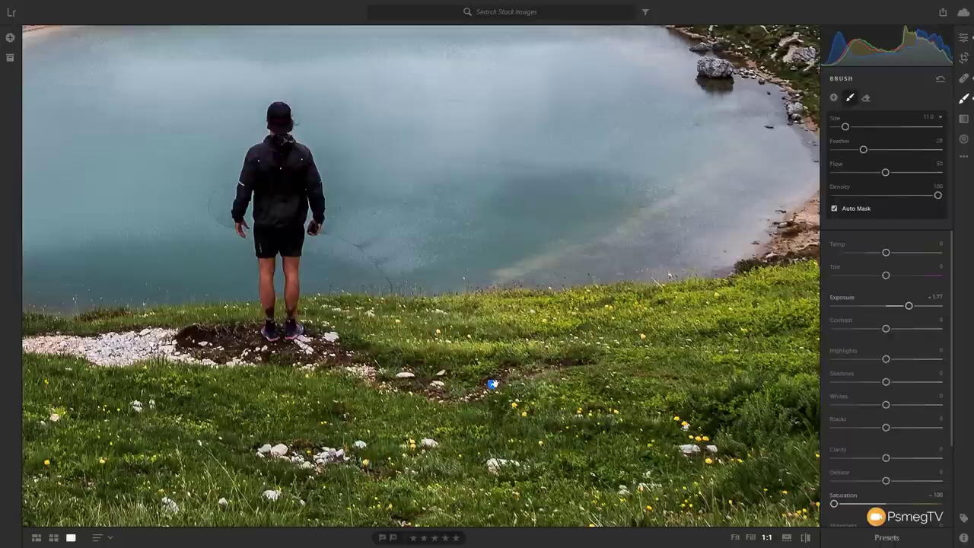
{"action": "key", "text": "Escape"}
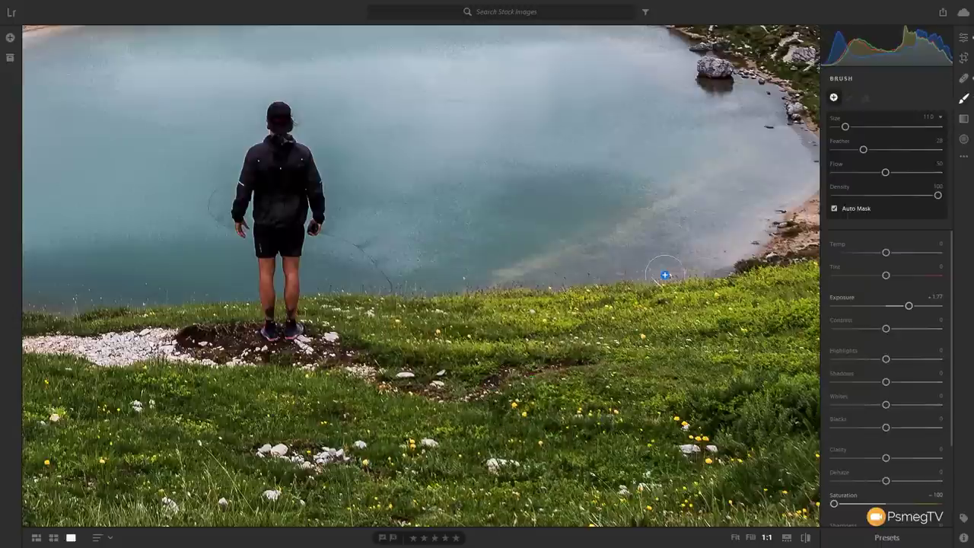
{"action": "left_click", "coordinate": [834, 97]}
{"action": "mouse_move", "coordinate": [279, 167]}
{"action": "left_mouse_down"}
{"action": "mouse_move", "coordinate": [277, 209]}
{"action": "mouse_move", "coordinate": [269, 162]}
{"action": "mouse_move", "coordinate": [279, 119]}
{"action": "mouse_move", "coordinate": [275, 136]}
{"action": "mouse_move", "coordinate": [293, 147]}
{"action": "mouse_move", "coordinate": [317, 202]}
{"action": "mouse_move", "coordinate": [297, 188]}
{"action": "mouse_move", "coordinate": [274, 222]}
{"action": "mouse_move", "coordinate": [265, 166]}
{"action": "mouse_move", "coordinate": [242, 194]}
{"action": "mouse_move", "coordinate": [239, 208]}
{"action": "mouse_move", "coordinate": [259, 169]}
{"action": "mouse_move", "coordinate": [268, 171]}
{"action": "mouse_move", "coordinate": [271, 248]}
{"action": "mouse_move", "coordinate": [274, 235]}
{"action": "mouse_move", "coordinate": [294, 237]}
{"action": "mouse_move", "coordinate": [292, 306]}
{"action": "mouse_move", "coordinate": [282, 245]}
{"action": "mouse_move", "coordinate": [271, 249]}
{"action": "mouse_move", "coordinate": [292, 336]}
{"action": "left_mouse_up"}
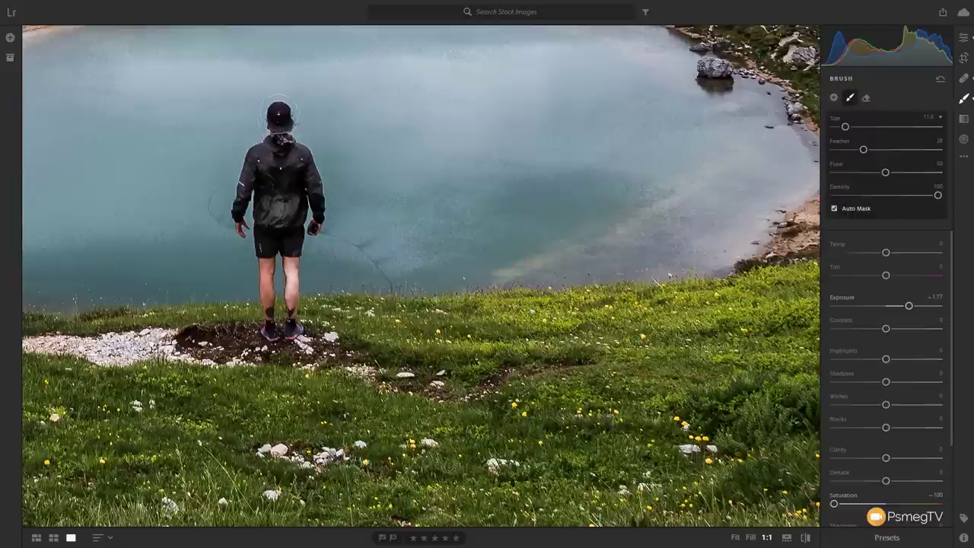
{"action": "mouse_move", "coordinate": [281, 166]}
{"action": "left_mouse_down"}
{"action": "mouse_move", "coordinate": [322, 206]}
{"action": "mouse_move", "coordinate": [318, 226]}
{"action": "mouse_move", "coordinate": [237, 215]}
{"action": "mouse_move", "coordinate": [256, 228]}
{"action": "mouse_move", "coordinate": [242, 216]}
{"action": "left_mouse_up"}
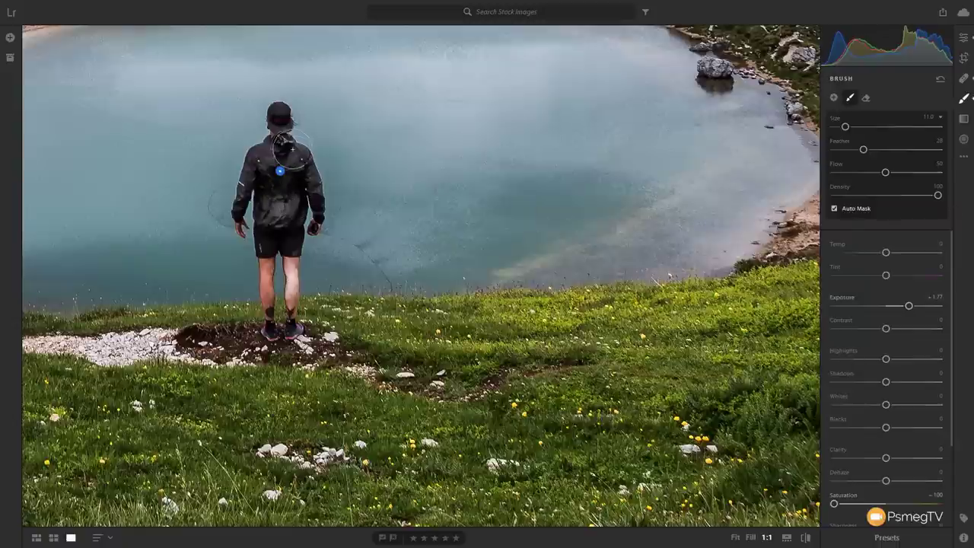
{"action": "mouse_move", "coordinate": [280, 171]}
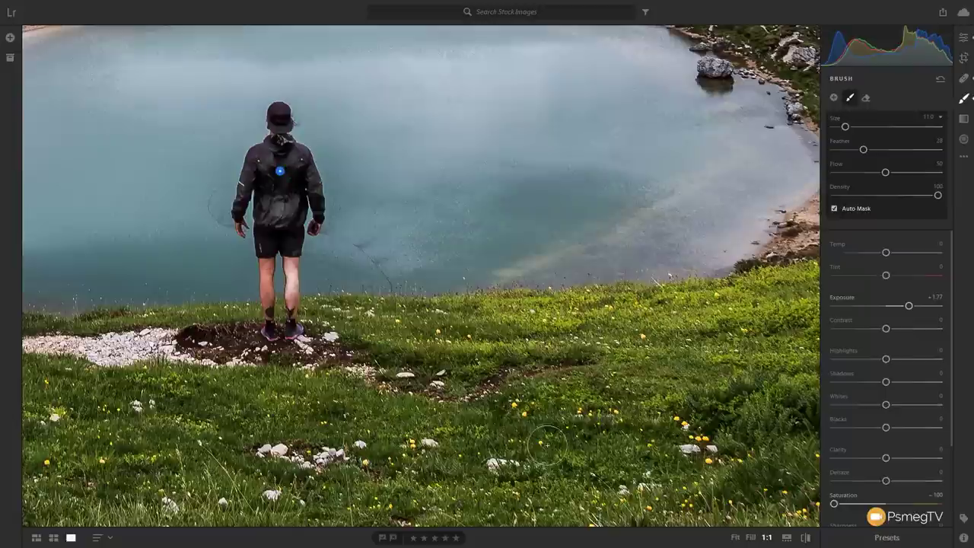
{"action": "left_click", "coordinate": [835, 209]}
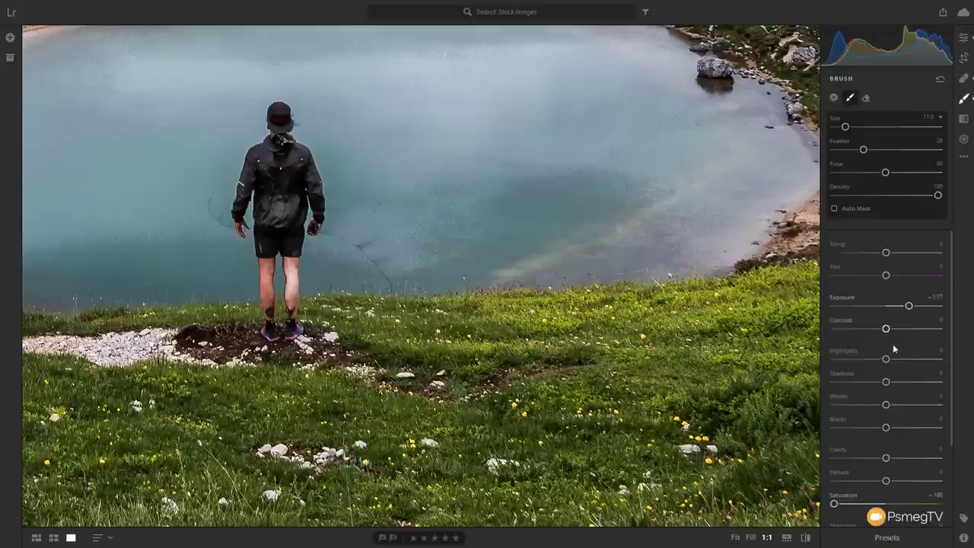
Switch to the Linear Gradient, reset Exposure and Saturation to 0, and draw a gradient from the clouds down to the lakes.
{"action": "scroll", "coordinate": [889, 343], "scroll_direction": "down", "scroll_amount": 3}
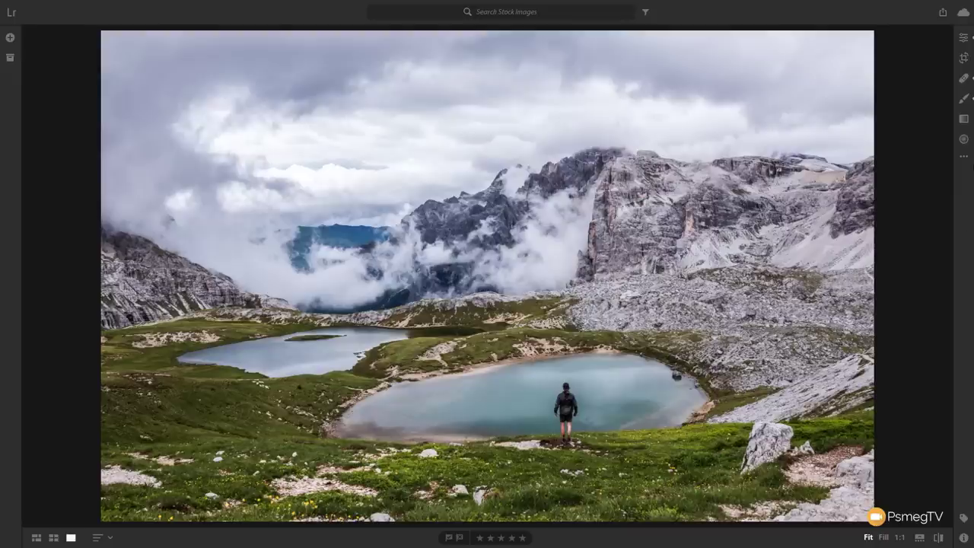
{"action": "left_click", "coordinate": [963, 119]}
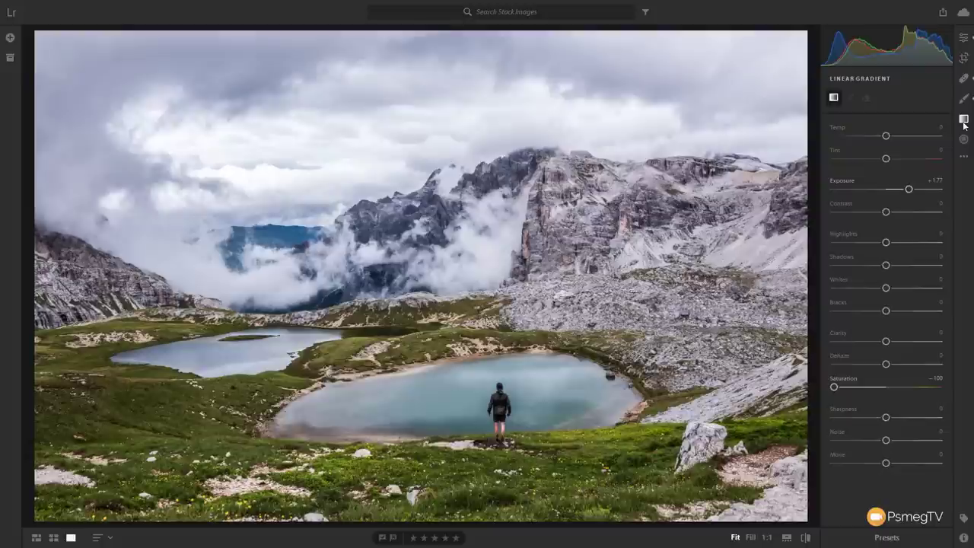
{"action": "double_click", "coordinate": [909, 189]}
{"action": "double_click", "coordinate": [833, 388]}
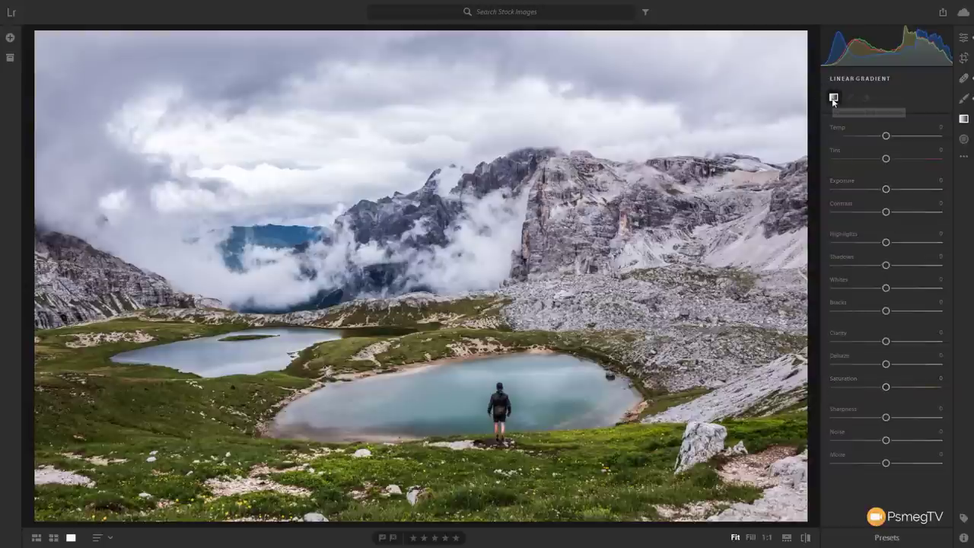
{"action": "left_click_drag", "start_coordinate": [392, 142], "coordinate": [399, 341]}
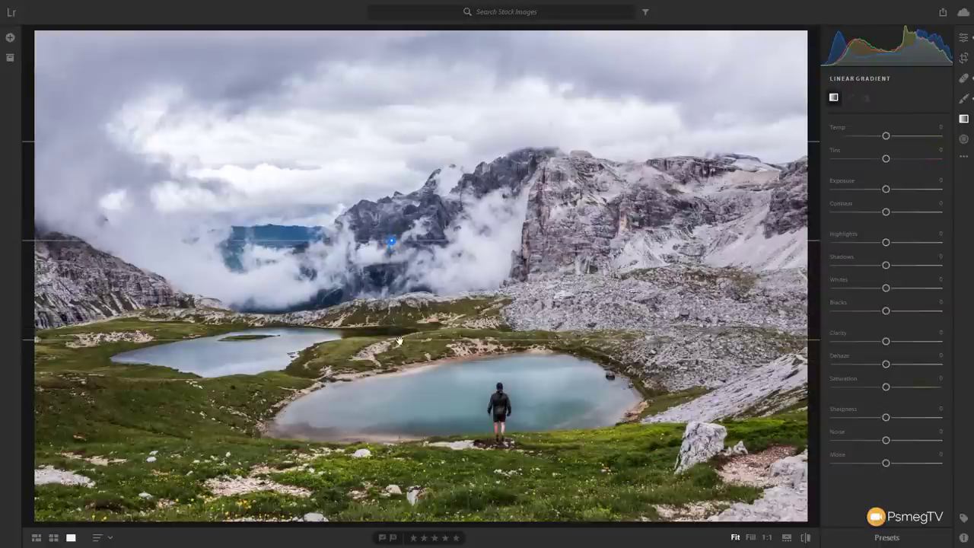
Shift the linear gradient slightly sideways across the mountains and set its Exposure to -1.01.
{"action": "left_click_drag", "start_coordinate": [398, 340], "coordinate": [398, 340]}
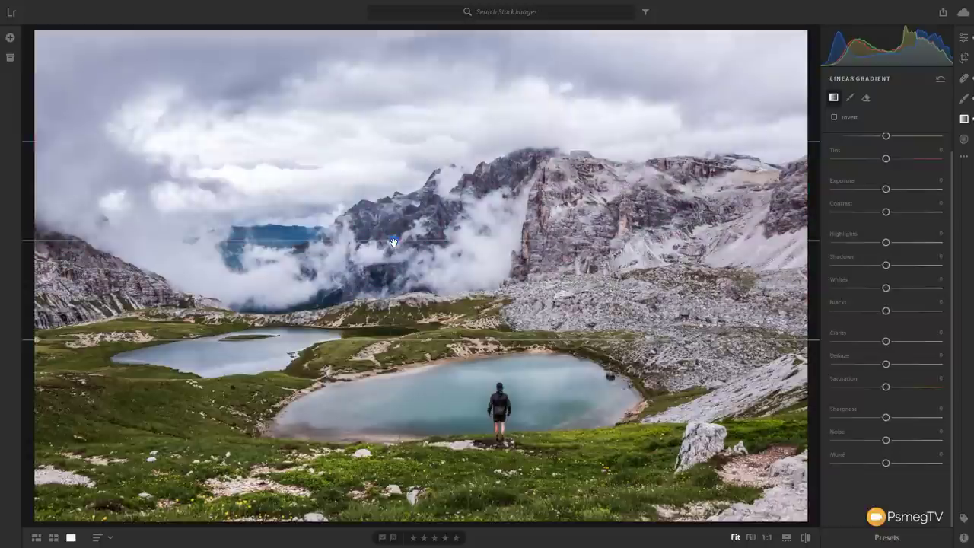
{"action": "left_click_drag", "start_coordinate": [394, 242], "coordinate": [414, 240]}
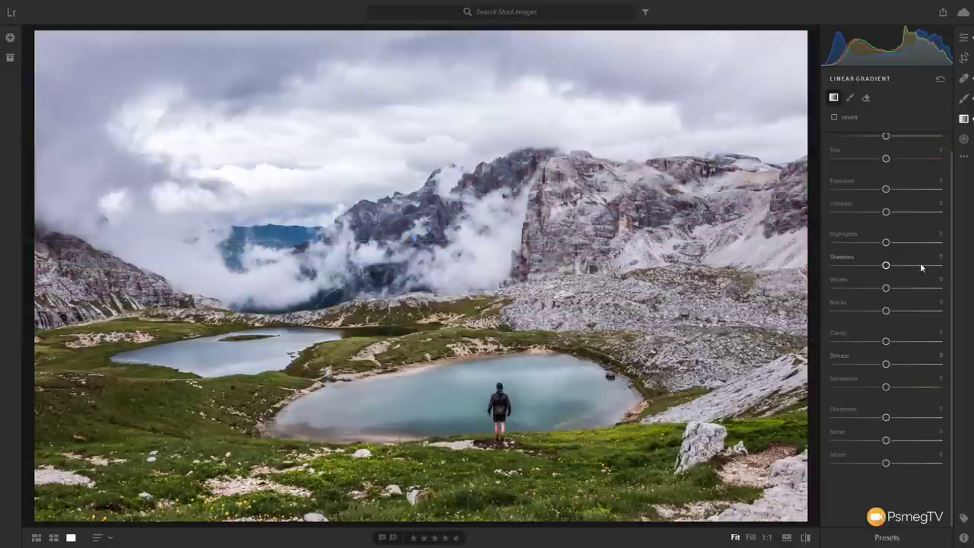
{"action": "left_click_drag", "start_coordinate": [885, 190], "coordinate": [873, 189]}
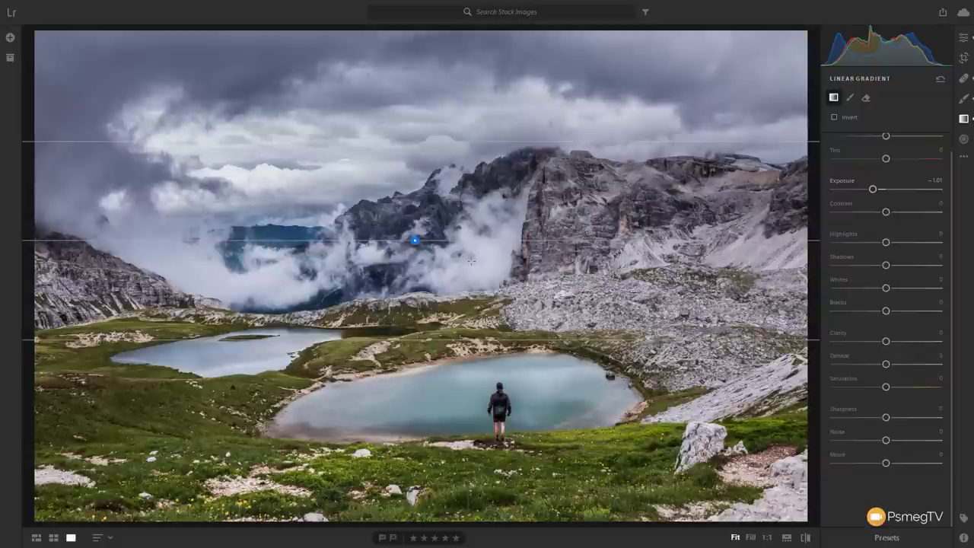
Narrow the gradient's transition and centre it on the mountain peaks, then try tilting it and undo the rotation.
{"action": "left_click_drag", "start_coordinate": [415, 241], "coordinate": [415, 211]}
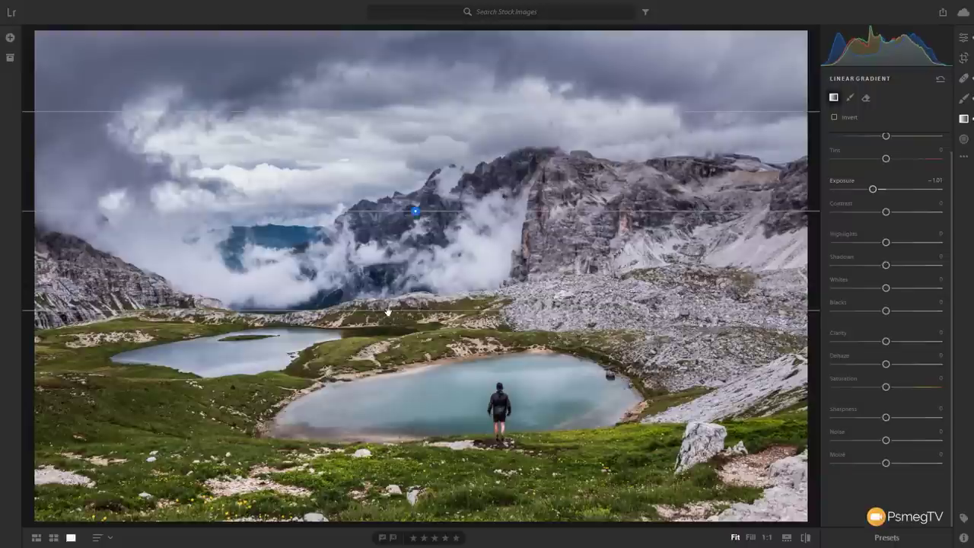
{"action": "left_click_drag", "start_coordinate": [386, 311], "coordinate": [384, 234]}
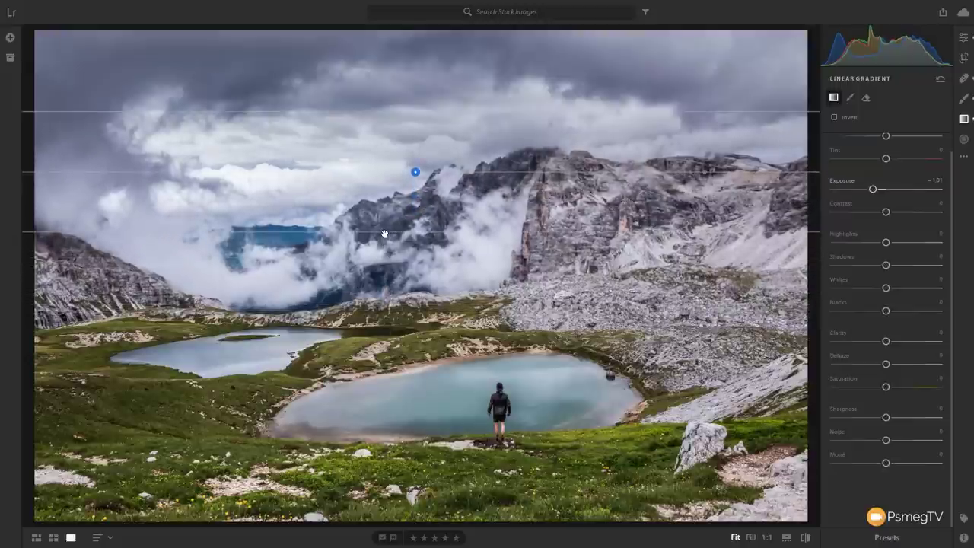
{"action": "left_click_drag", "start_coordinate": [415, 173], "coordinate": [418, 199]}
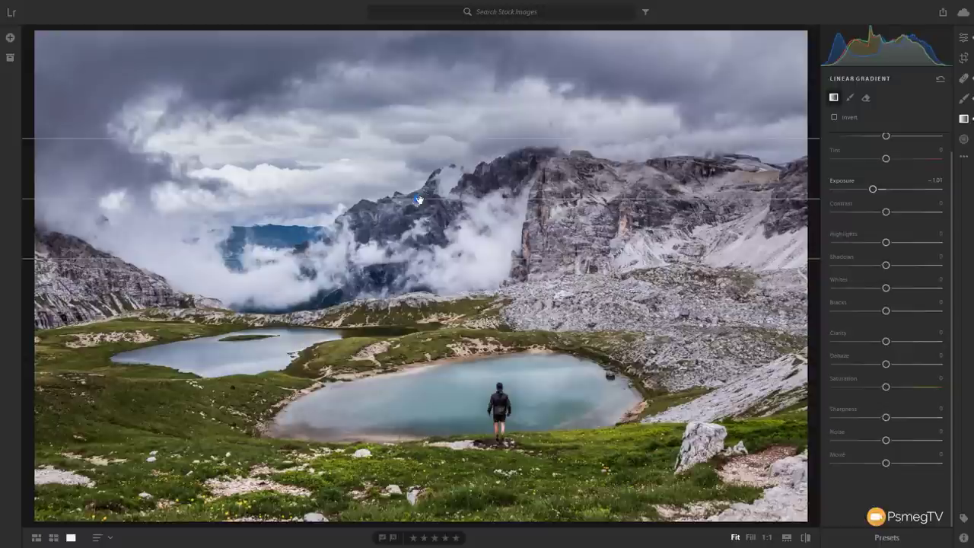
{"action": "left_click_drag", "start_coordinate": [429, 199], "coordinate": [433, 201]}
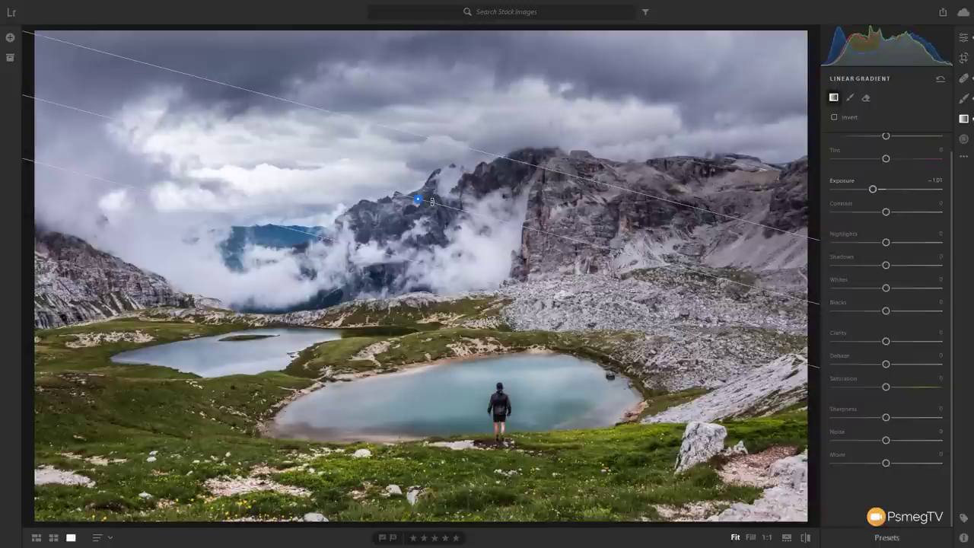
{"action": "key", "text": "ctrl+z"}
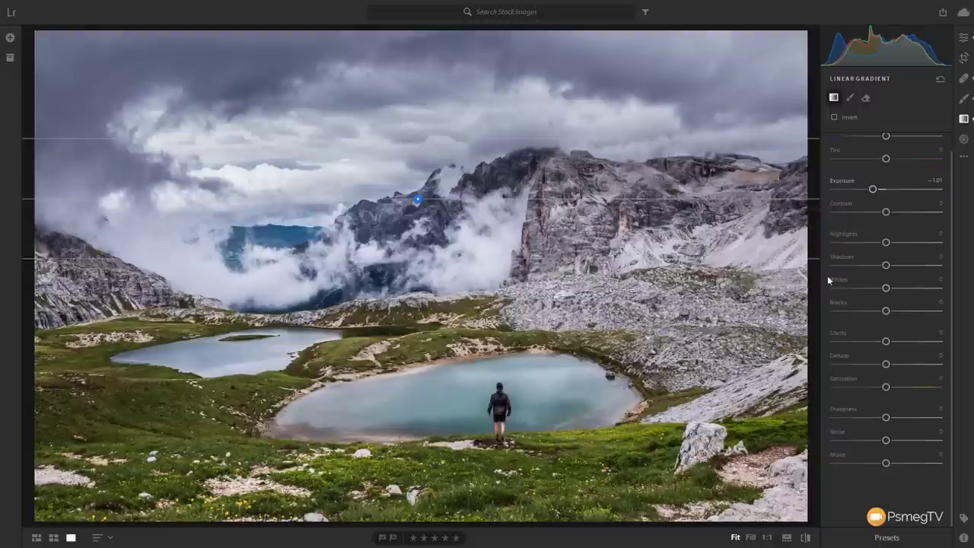
Set the gradient's Clarity to +24, Dehaze +11, Contrast +12, Highlights -22 and Shadows +34, and move it slightly down the mountains.
{"action": "left_click_drag", "start_coordinate": [889, 343], "coordinate": [896, 343]}
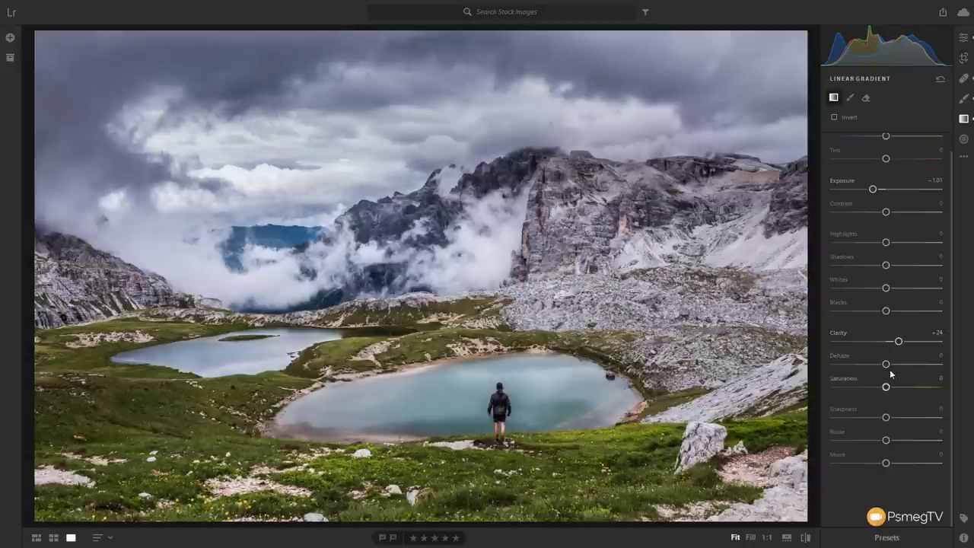
{"action": "mouse_move", "coordinate": [887, 364]}
{"action": "left_mouse_down"}
{"action": "mouse_move", "coordinate": [905, 366]}
{"action": "mouse_move", "coordinate": [892, 365]}
{"action": "left_mouse_up"}
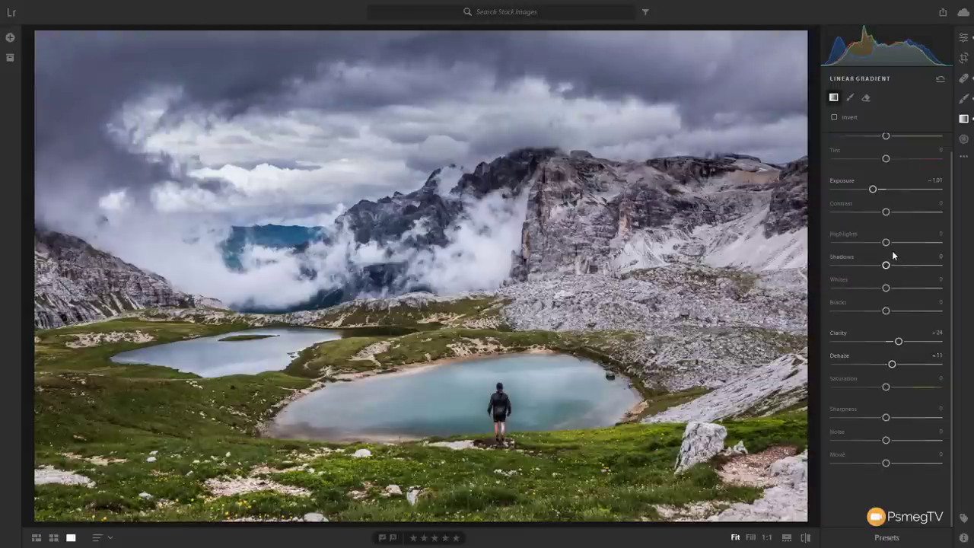
{"action": "left_click_drag", "start_coordinate": [892, 214], "coordinate": [893, 214]}
{"action": "mouse_move", "coordinate": [886, 243]}
{"action": "left_mouse_down"}
{"action": "mouse_move", "coordinate": [894, 244]}
{"action": "mouse_move", "coordinate": [874, 244]}
{"action": "left_mouse_up"}
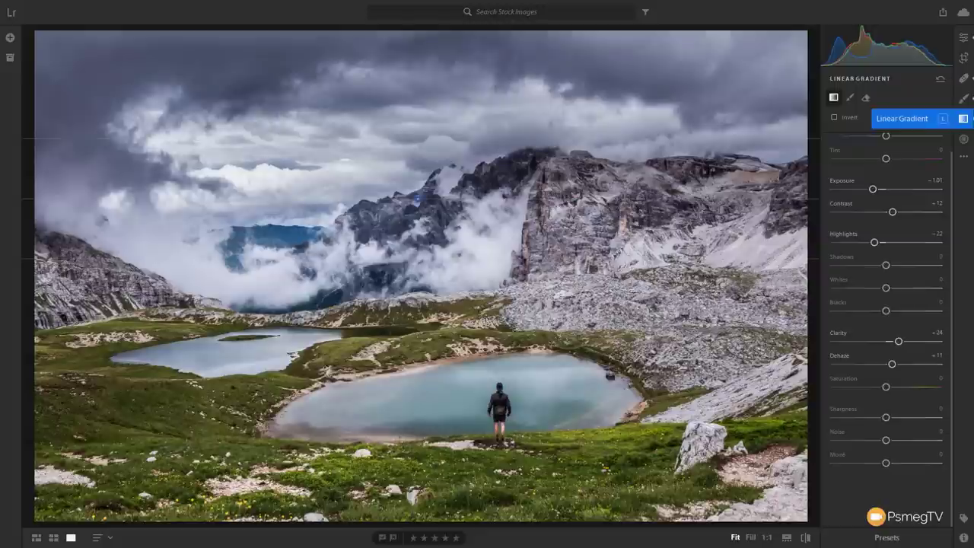
{"action": "left_click_drag", "start_coordinate": [418, 200], "coordinate": [417, 223]}
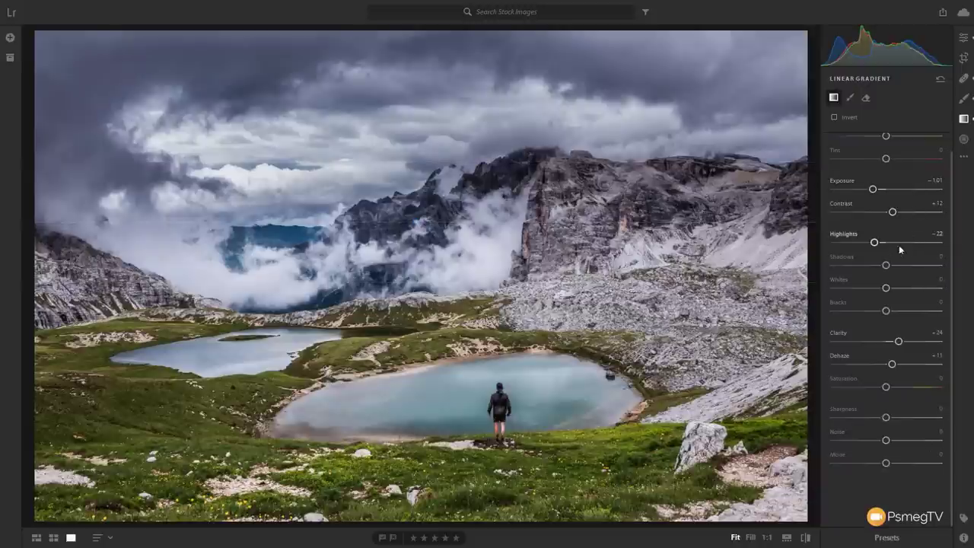
{"action": "left_click_drag", "start_coordinate": [887, 266], "coordinate": [904, 265]}
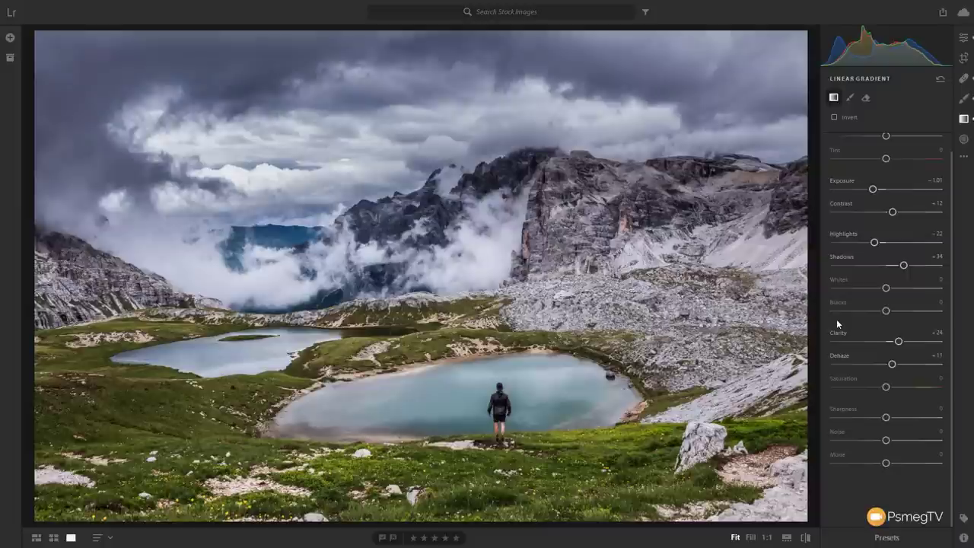
{"action": "mouse_move", "coordinate": [444, 270]}
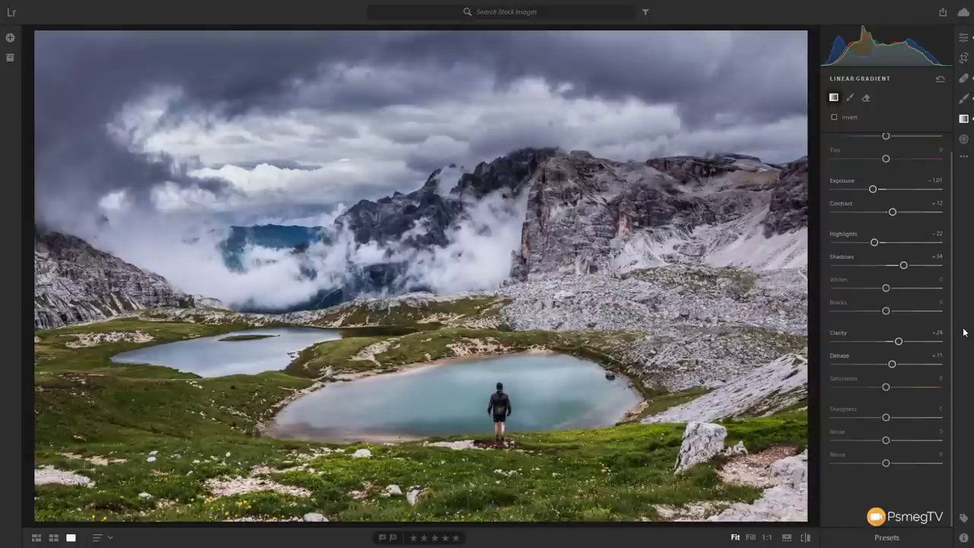
Switch to the Radial Gradient and reset Exposure, Shadows, Highlights, Clarity and Dehaze to 0.
{"action": "left_click", "coordinate": [965, 139]}
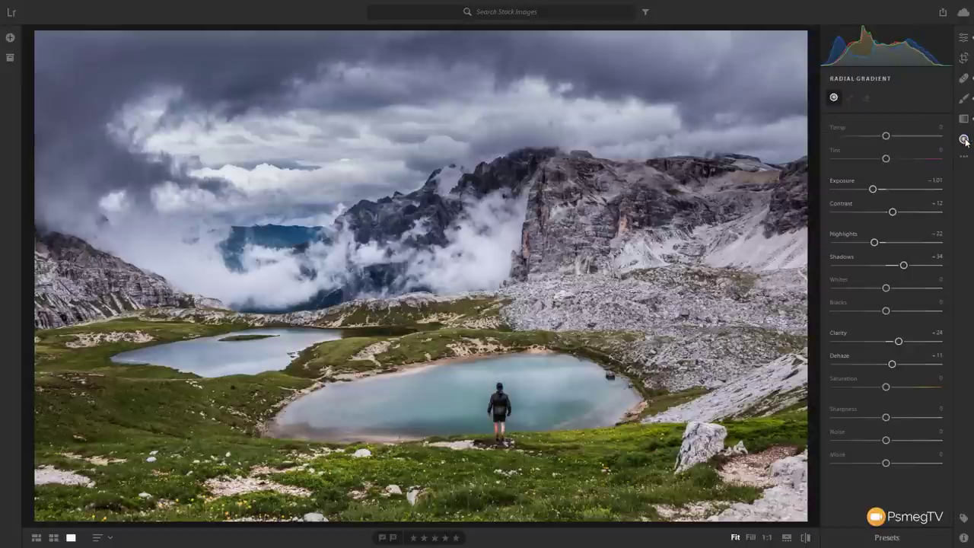
{"action": "left_click", "coordinate": [965, 139]}
{"action": "left_click", "coordinate": [965, 140]}
{"action": "double_click", "coordinate": [873, 189]}
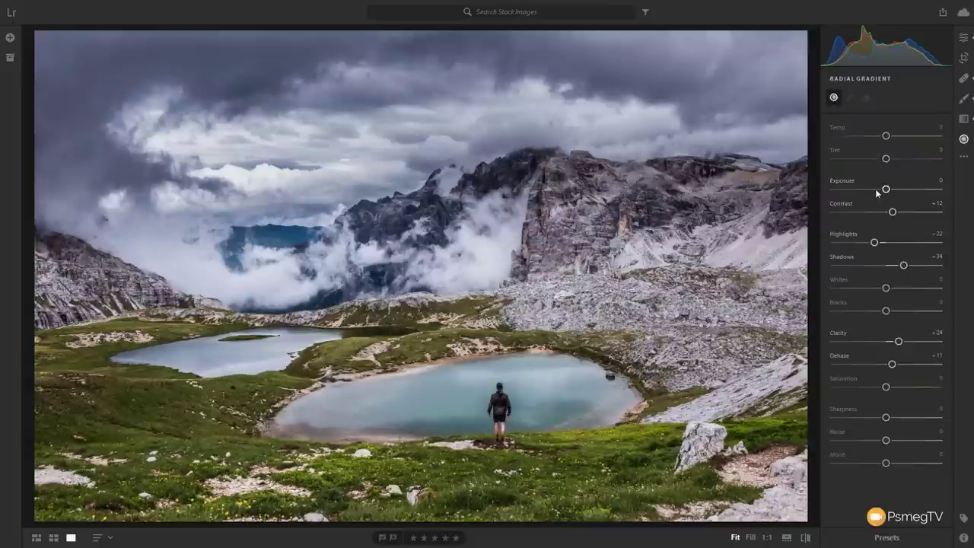
{"action": "double_click", "coordinate": [903, 266]}
{"action": "double_click", "coordinate": [876, 242]}
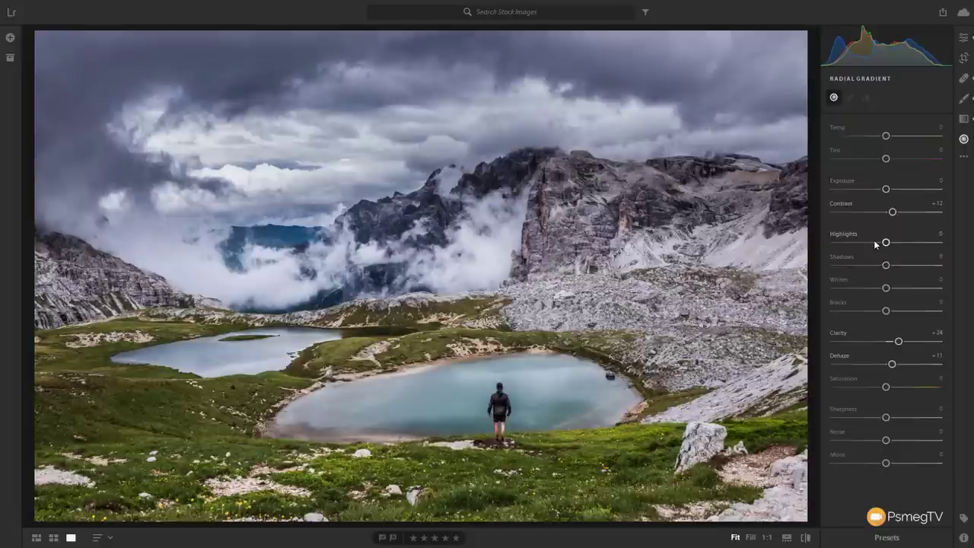
{"action": "double_click", "coordinate": [898, 341]}
{"action": "double_click", "coordinate": [892, 364]}
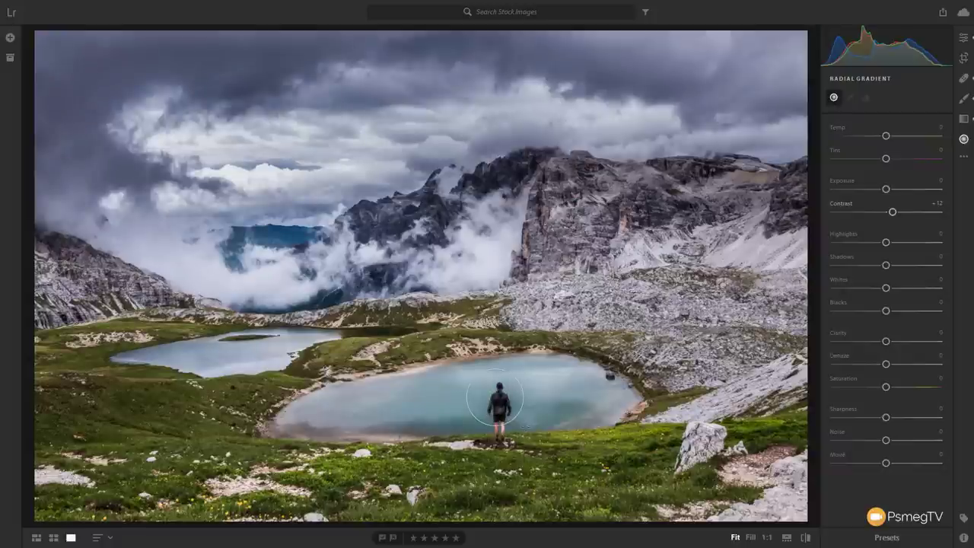
Draw an upright oval radial gradient centred on the hiker, enable Invert, and reset Contrast to 0.
{"action": "left_click_drag", "start_coordinate": [497, 398], "coordinate": [496, 454]}
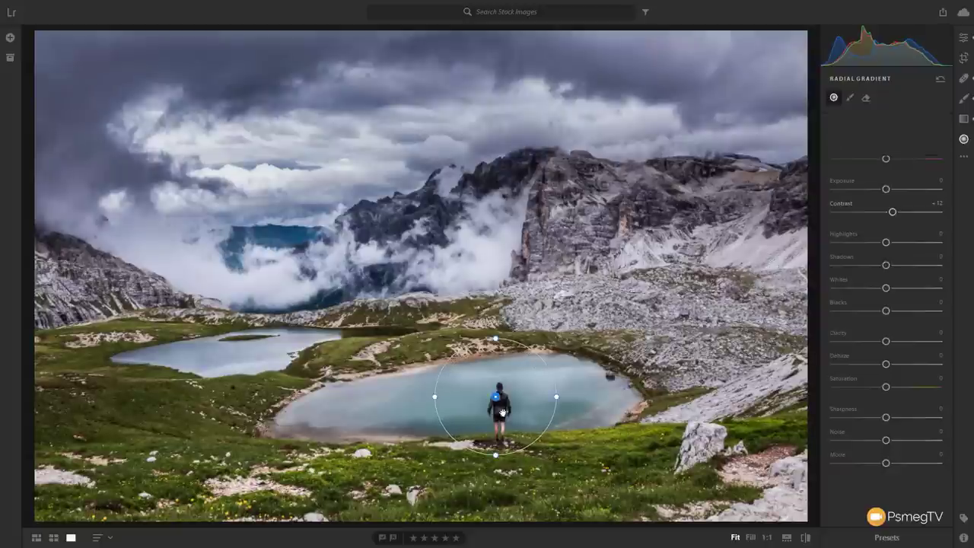
{"action": "left_click_drag", "start_coordinate": [496, 397], "coordinate": [498, 407]}
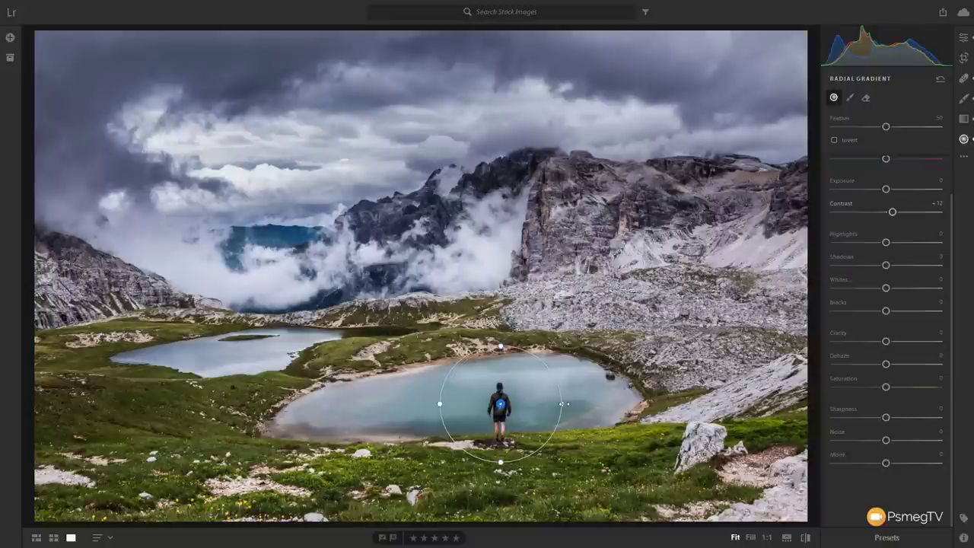
{"action": "left_click_drag", "start_coordinate": [568, 405], "coordinate": [539, 405]}
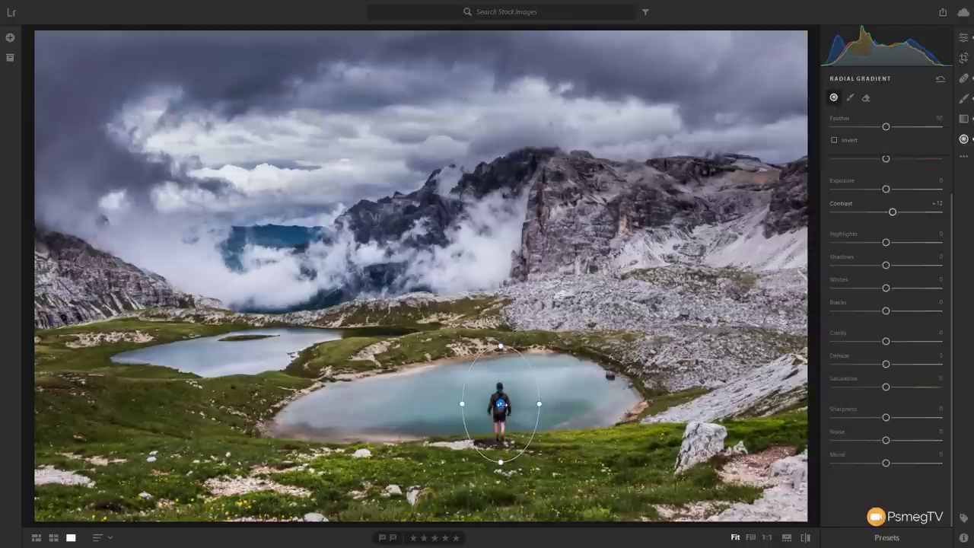
{"action": "left_click_drag", "start_coordinate": [499, 404], "coordinate": [500, 408]}
{"action": "mouse_move", "coordinate": [500, 409]}
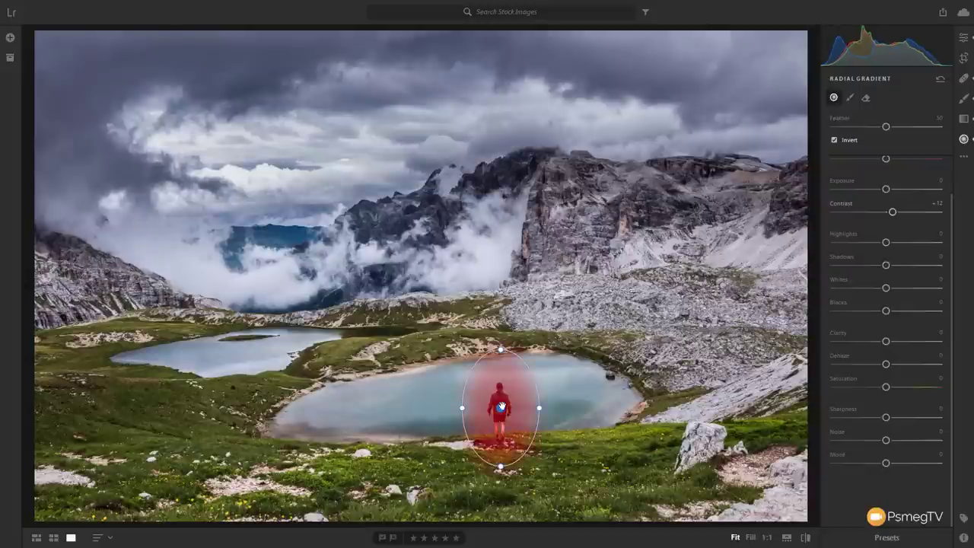
{"action": "left_click", "coordinate": [501, 406]}
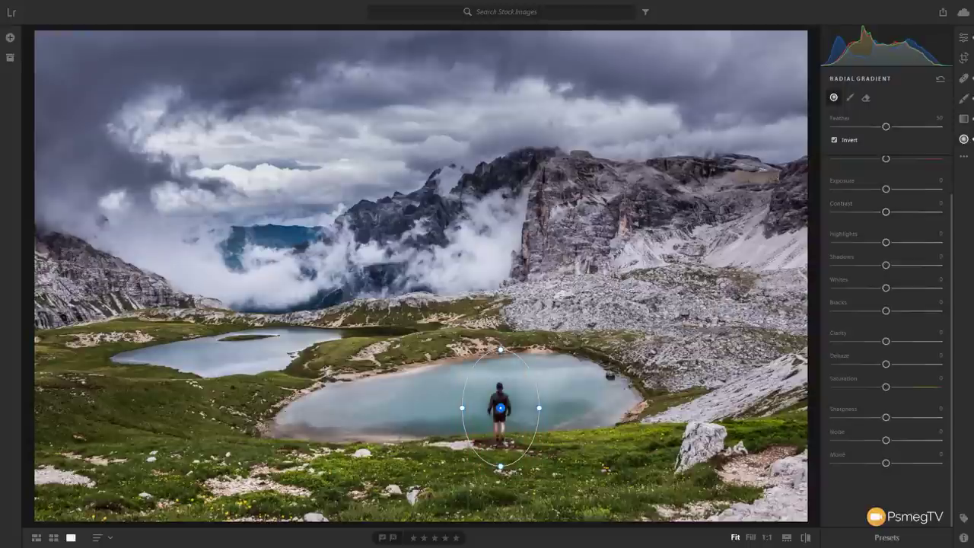
Set the radial gradient's Shadows to +36 and tighten the oval closely around the hiker at 1:1 view.
{"action": "left_click", "coordinate": [768, 538]}
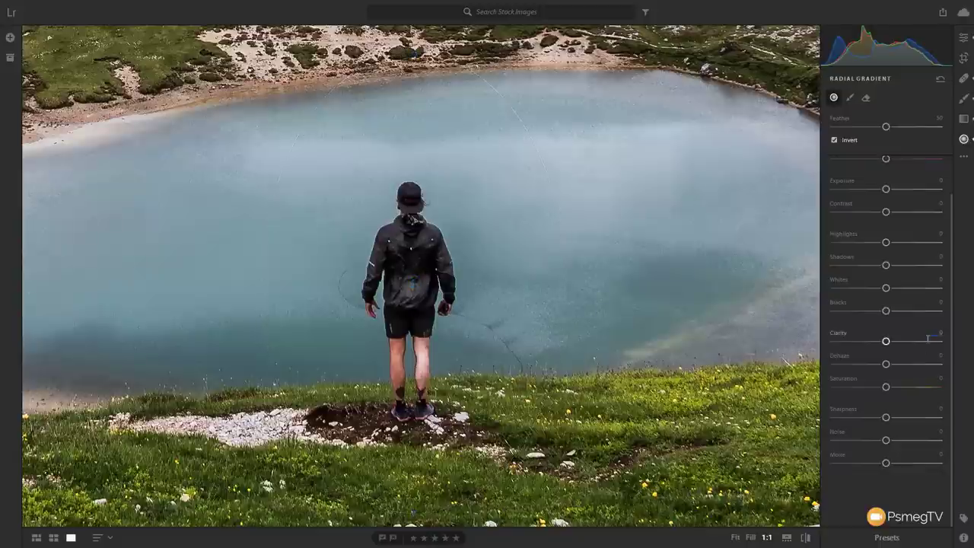
{"action": "left_click_drag", "start_coordinate": [886, 265], "coordinate": [906, 268]}
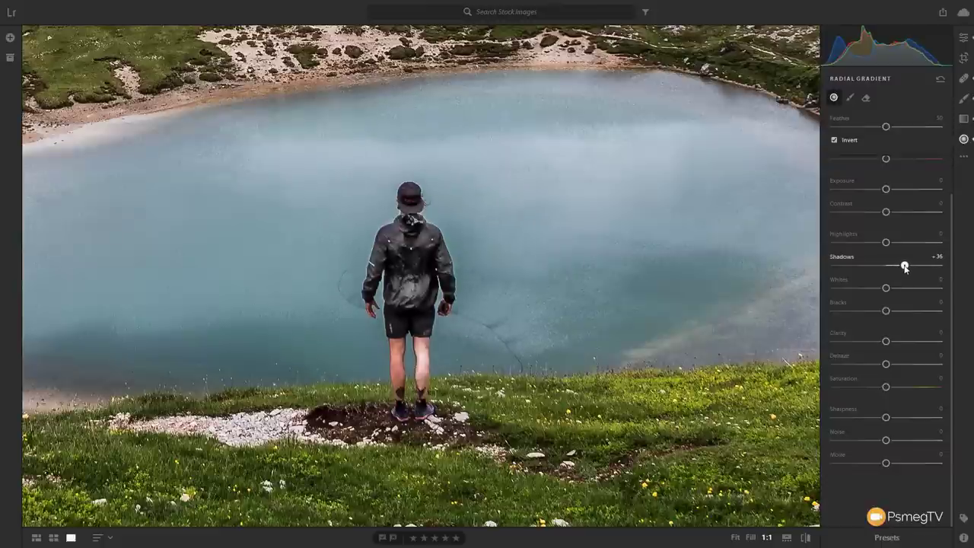
{"action": "mouse_move", "coordinate": [494, 320]}
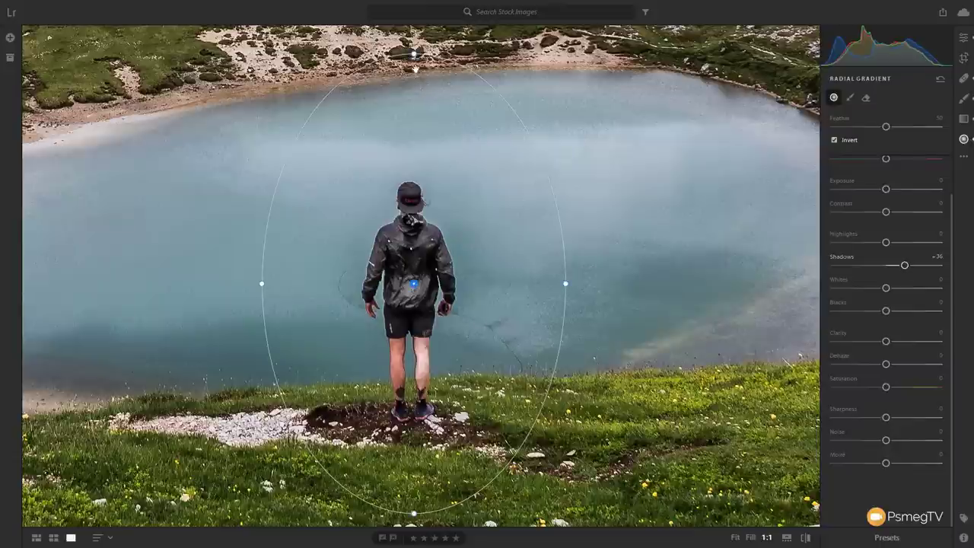
{"action": "left_click_drag", "start_coordinate": [413, 86], "coordinate": [408, 125]}
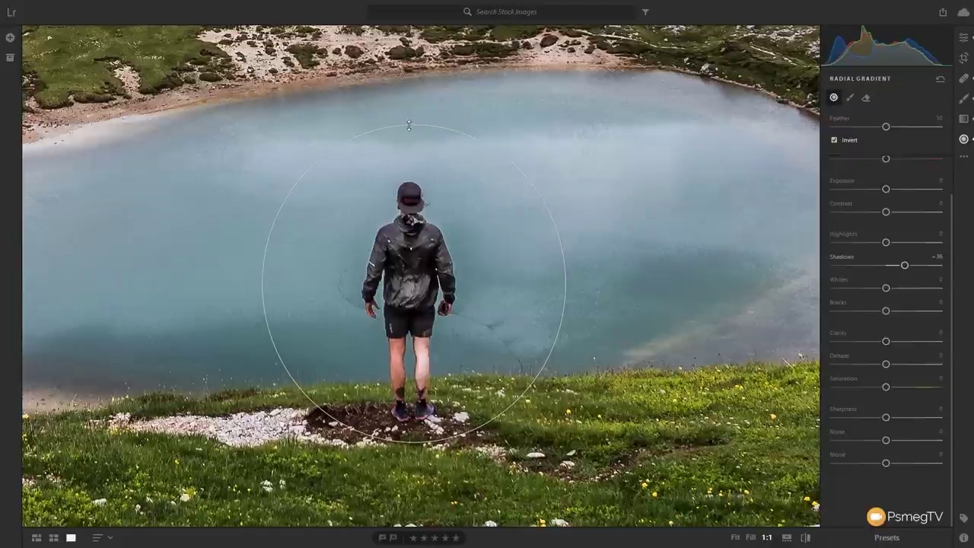
{"action": "left_click_drag", "start_coordinate": [564, 287], "coordinate": [478, 286]}
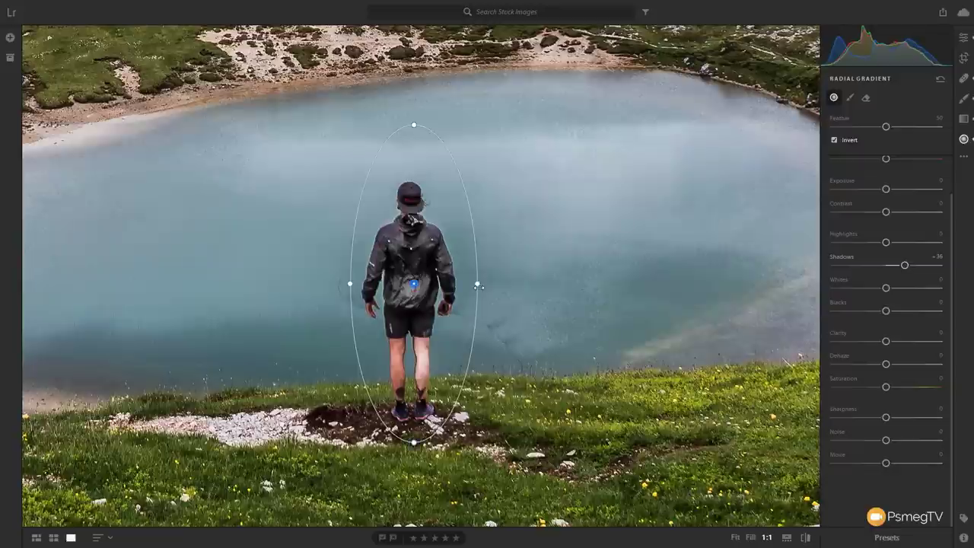
{"action": "left_click_drag", "start_coordinate": [414, 284], "coordinate": [409, 284]}
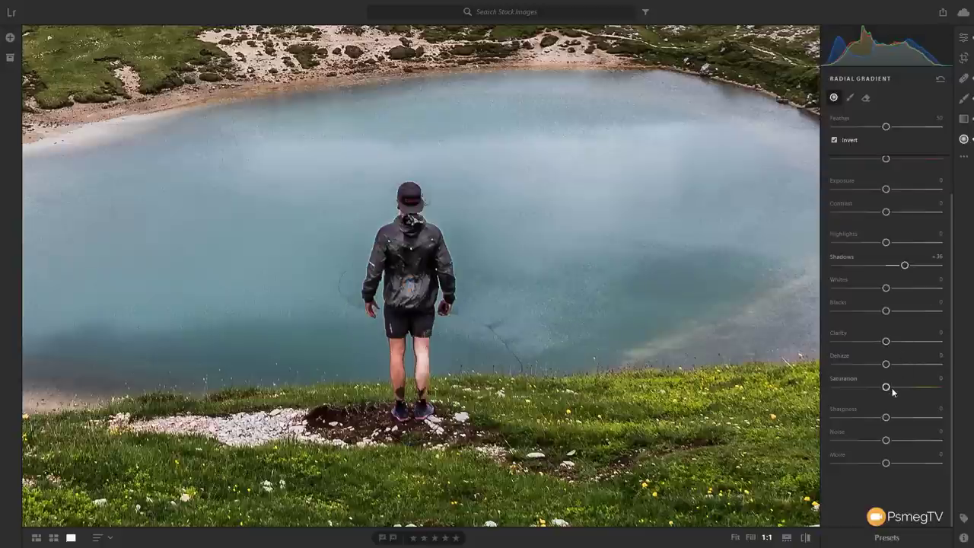
Try the radial gradient's Saturation at +74 and reset it to 0.
{"action": "left_click_drag", "start_coordinate": [887, 389], "coordinate": [924, 388]}
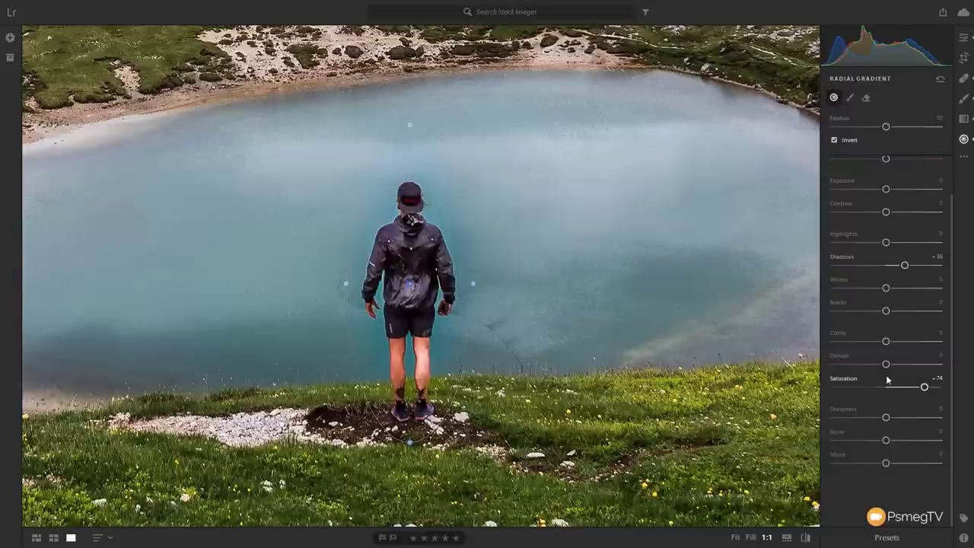
{"action": "double_click", "coordinate": [925, 386]}
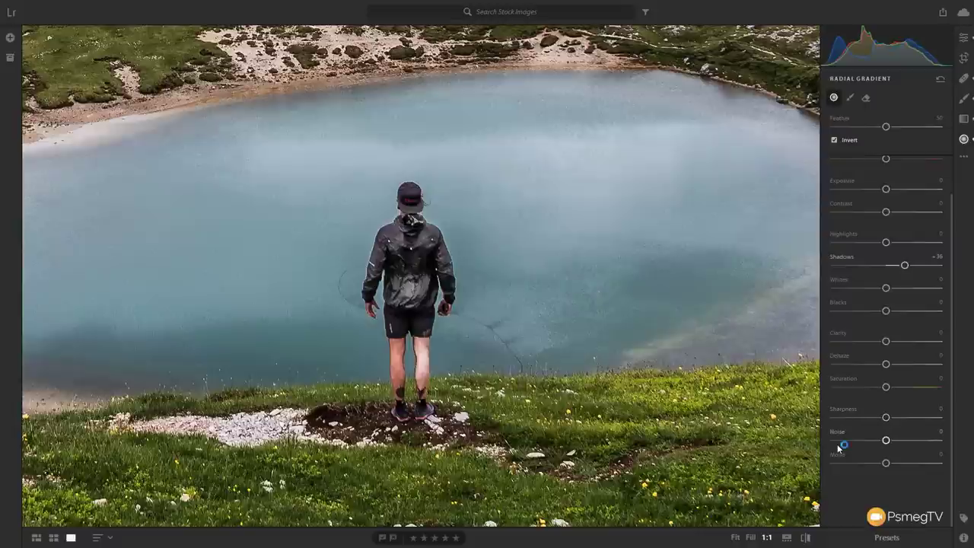
Fit the whole photo in view and compare the edited version with the original.
{"action": "key", "text": "z"}
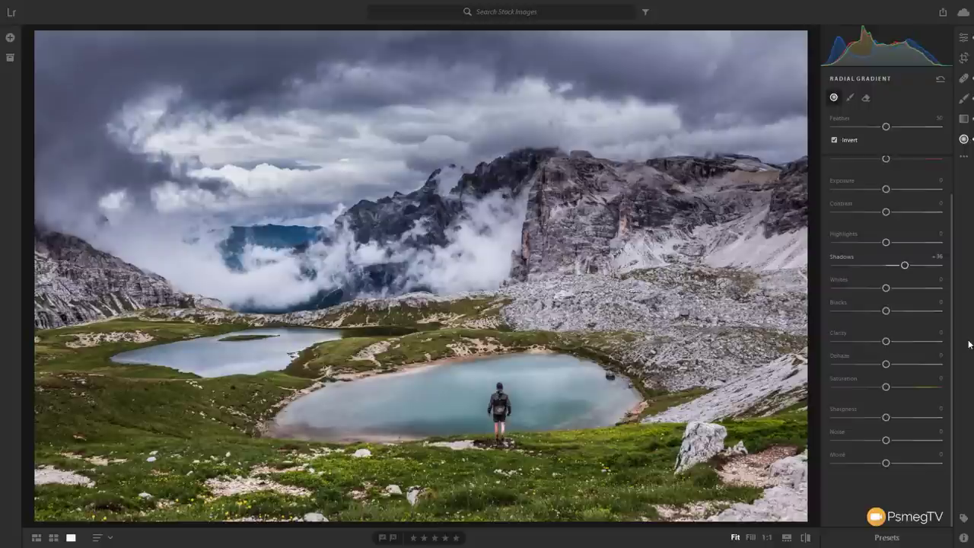
{"action": "key", "text": "backslash"}
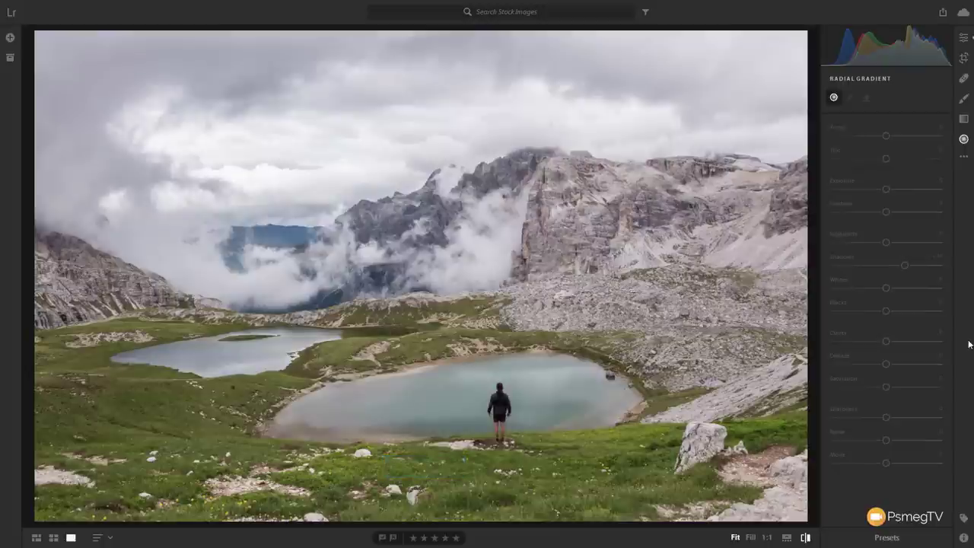
{"action": "key", "text": "backslash"}
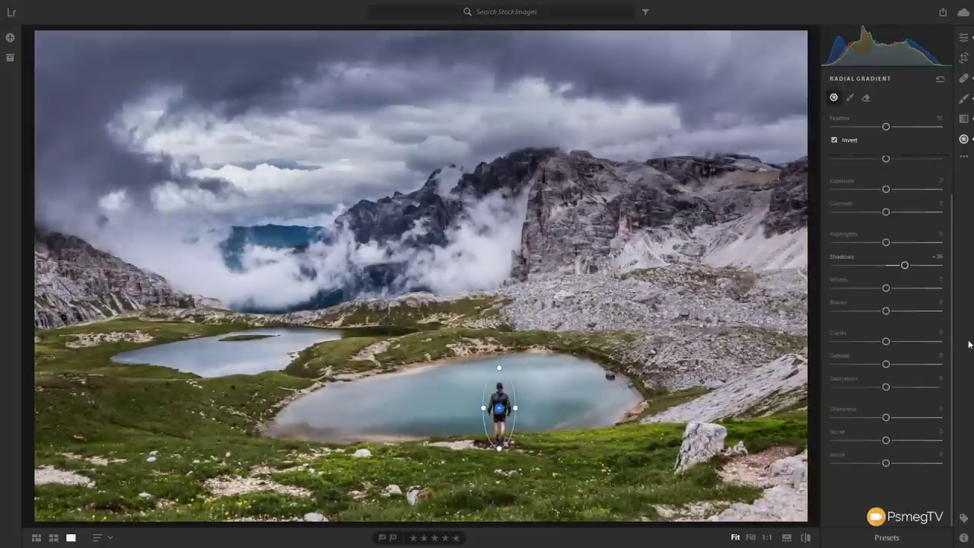